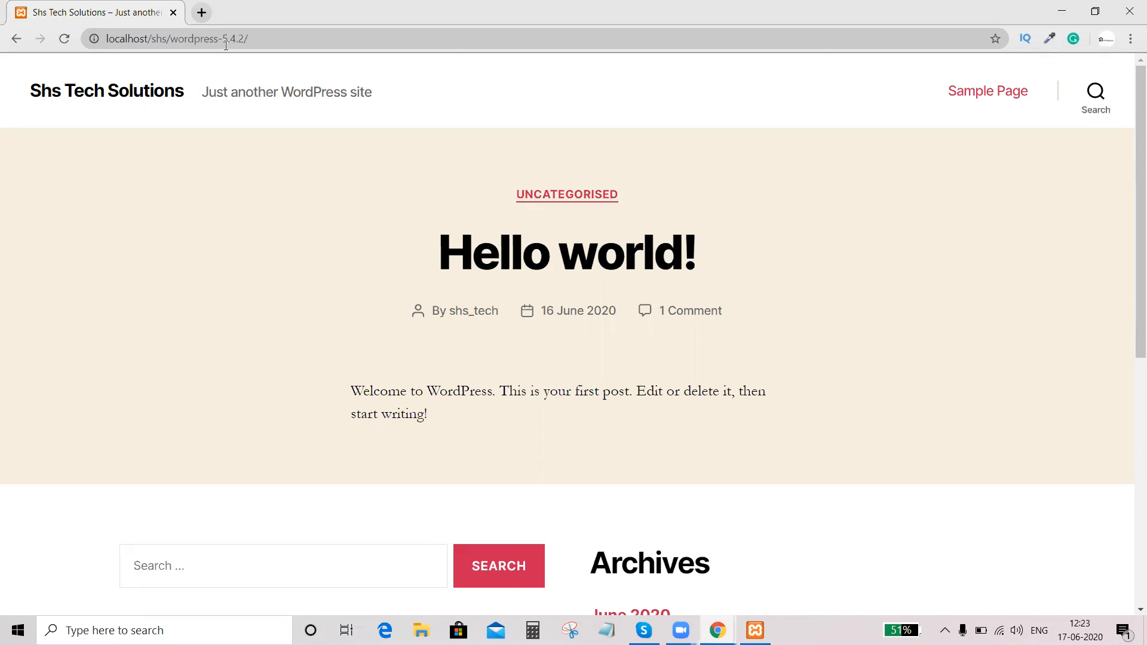
# - Open the site's admin login page at localhost/shs/wordpress-5.4.2/wp-admin
pyautogui.click(260, 41)
pyautogui.click(261, 41)
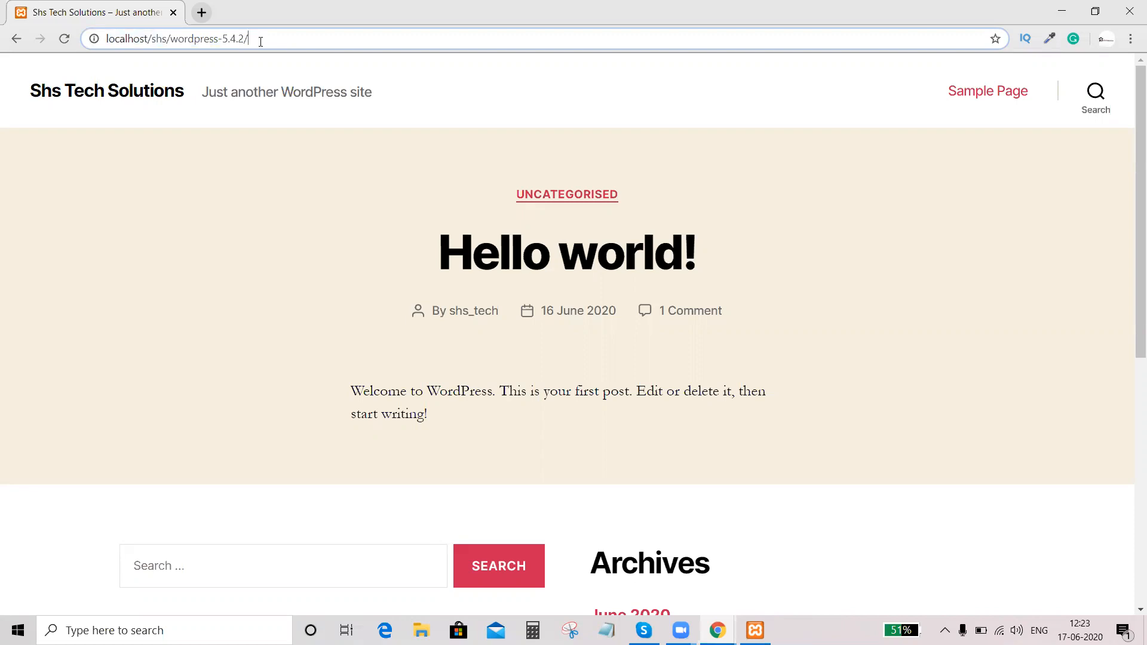
pyautogui.write('wp')
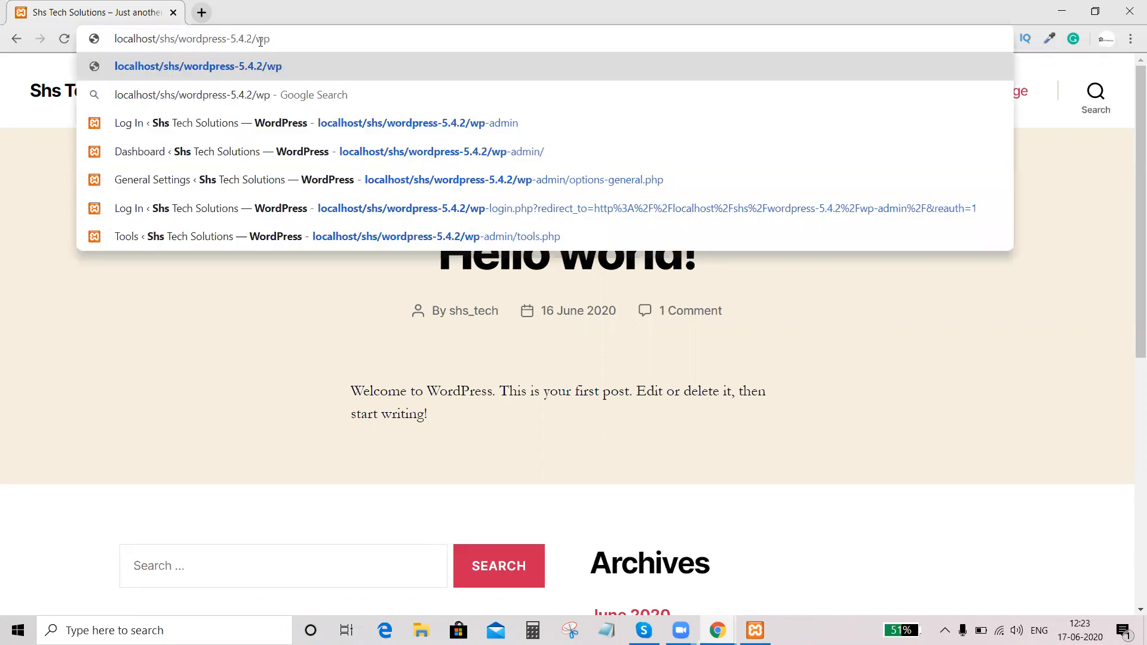
pyautogui.write('-ad')
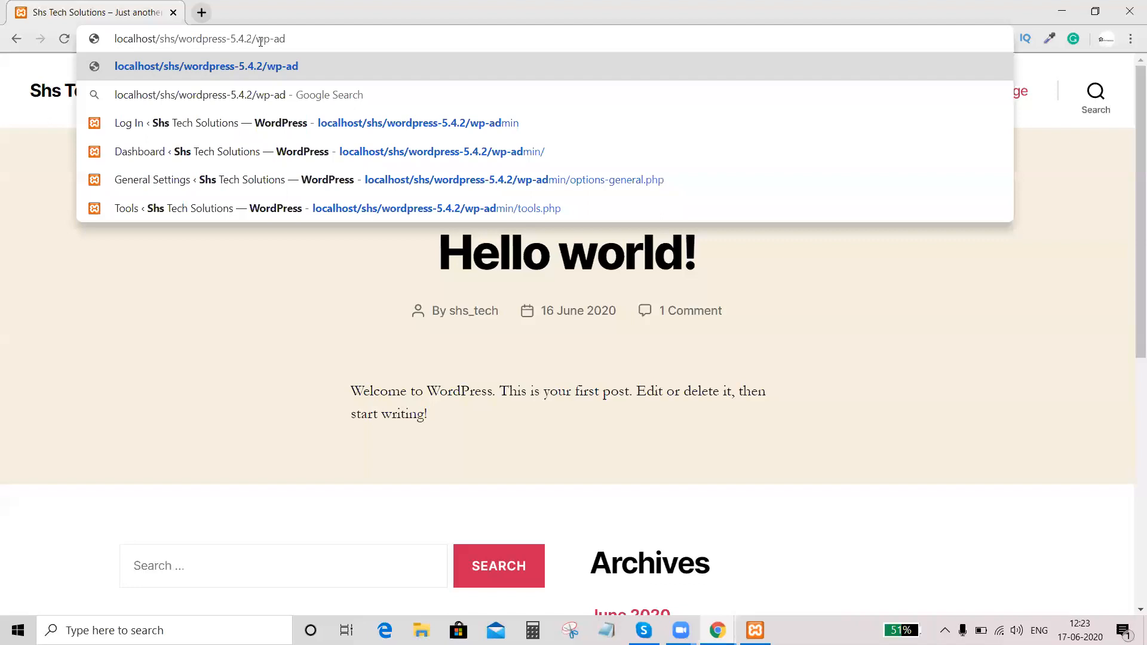
pyautogui.write('mi')
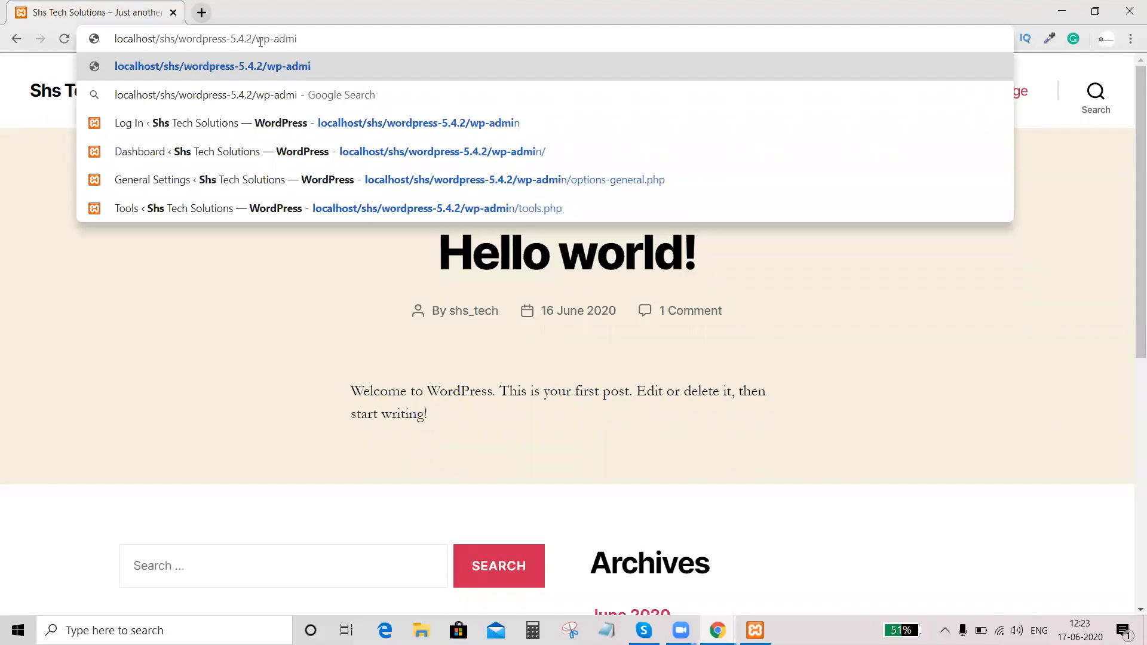
pyautogui.write('n')
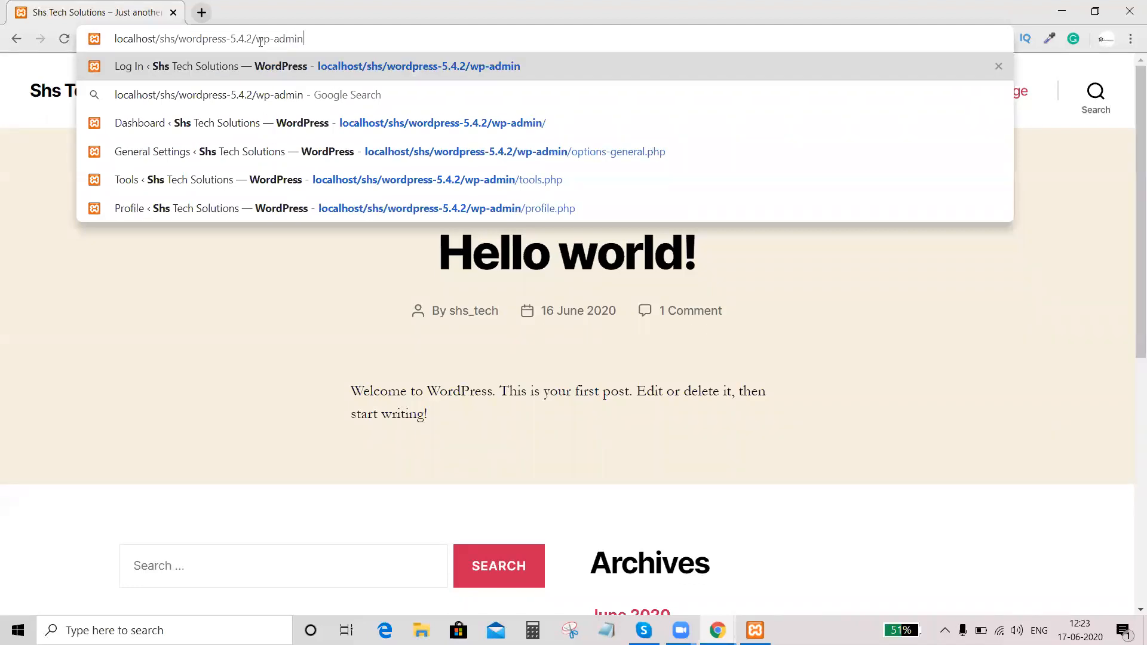
pyautogui.press('Return')
# - Enter the account password on the login form and log in to the site's admin dashboard
pyautogui.click(553, 287)
pyautogui.click(502, 370)
pyautogui.click(540, 349)
pyautogui.write('•••••••')
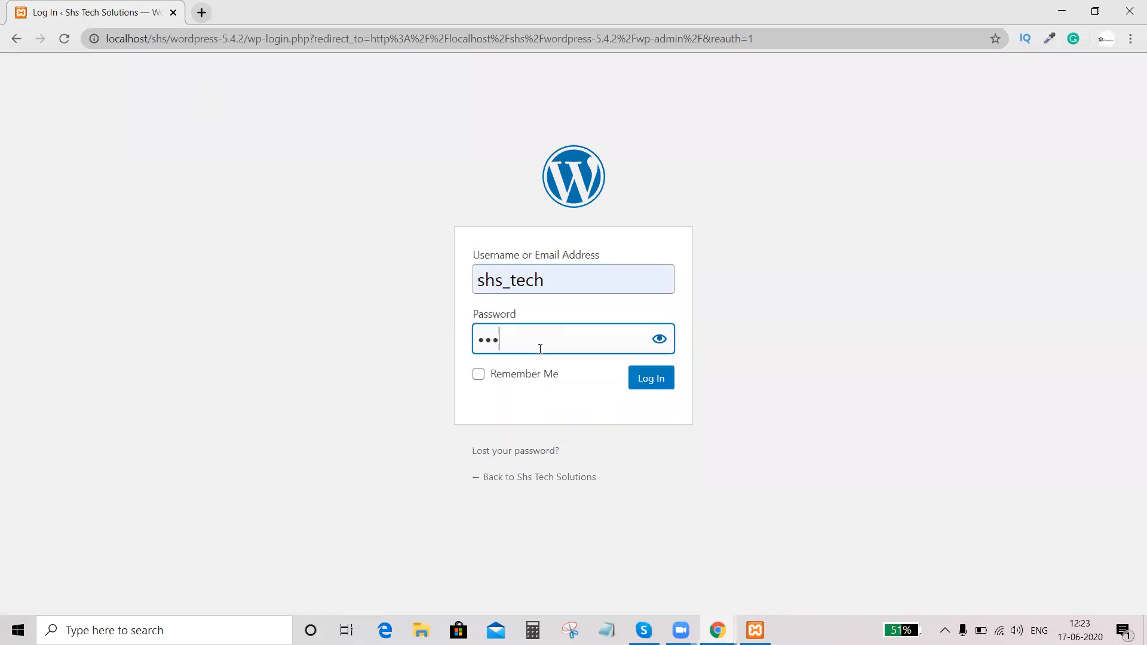
pyautogui.write('•••')
pyautogui.press('Return')
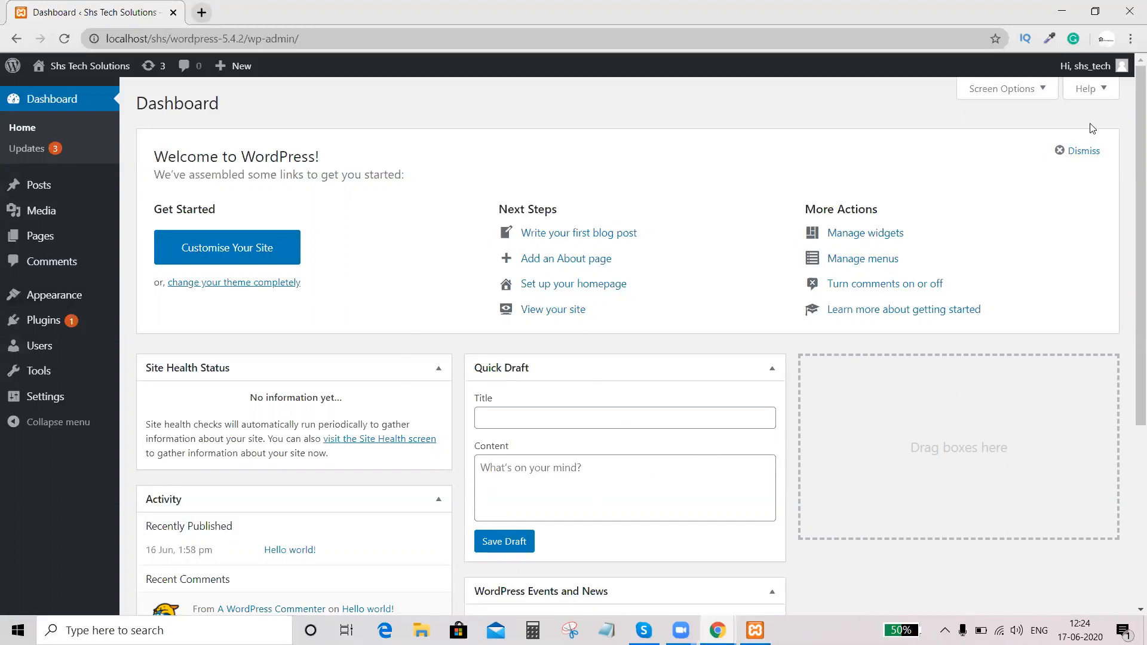
# - Open the dashboard's Screen Options and turn the Site Health Status box off and on again
pyautogui.click(1020, 90)
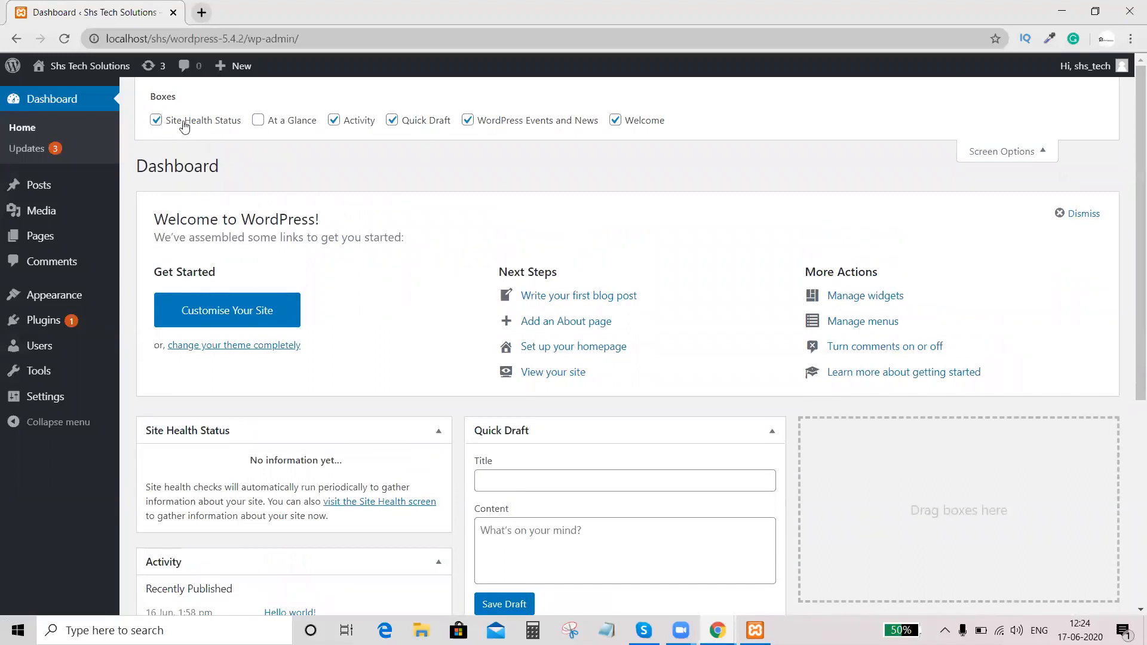
pyautogui.click(156, 122)
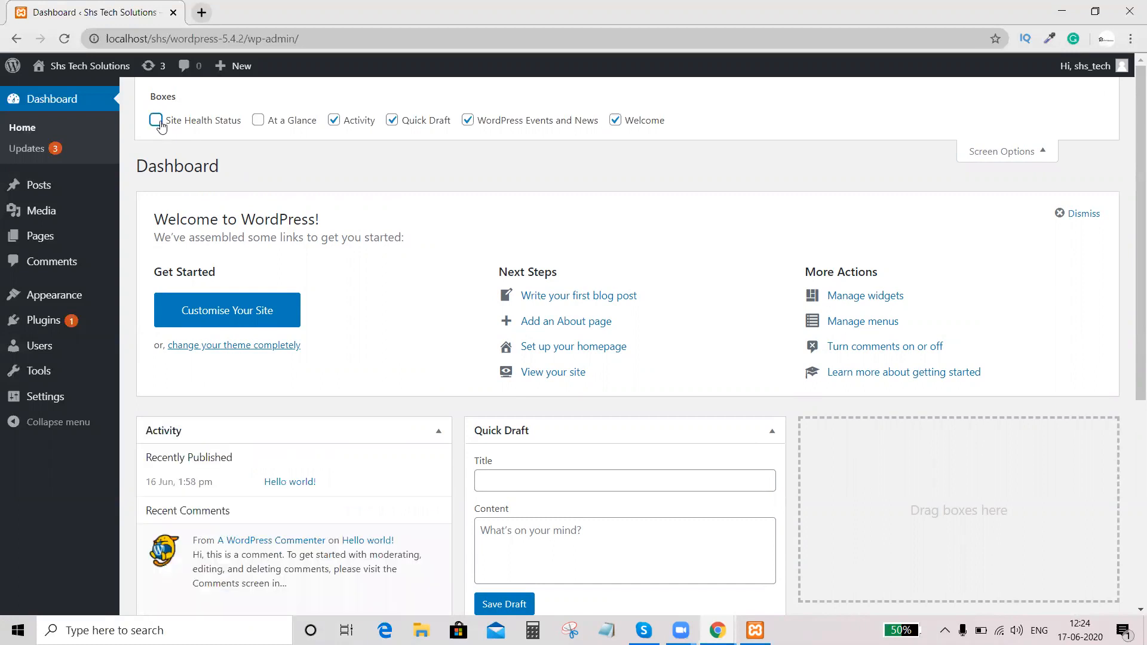
pyautogui.click(156, 122)
# - Rearrange the dashboard by moving Site Health Status to the middle column and Quick Draft to the empty third column
pyautogui.scroll(-3, 233, 317)
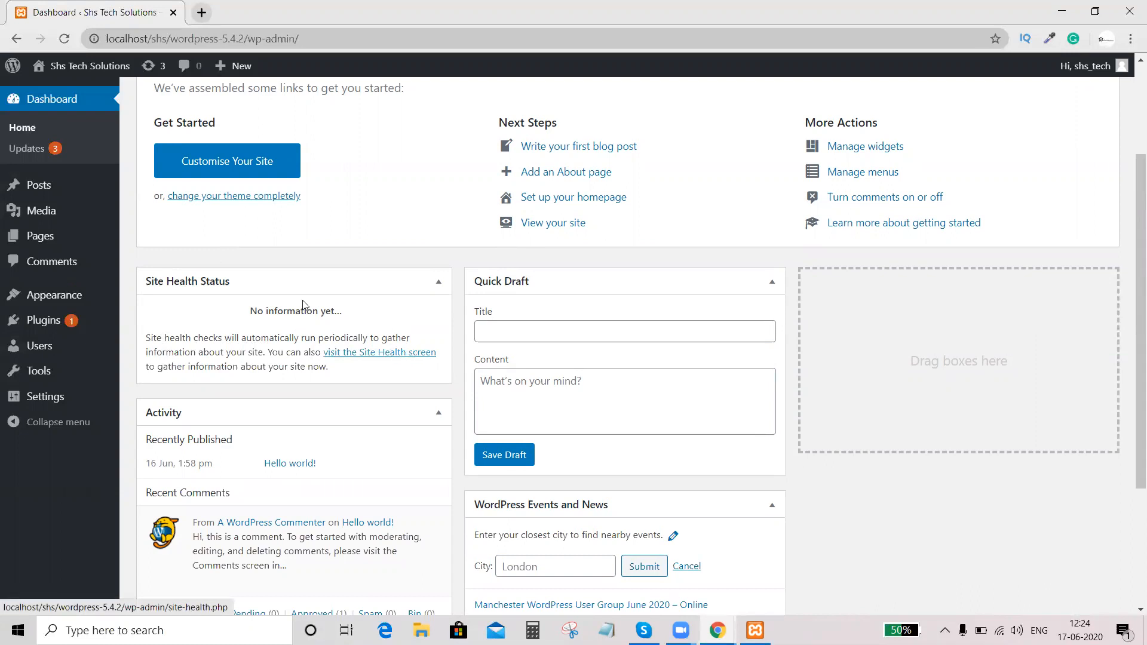
pyautogui.moveTo(317, 296); pyautogui.dragTo(573, 292)
pyautogui.moveTo(538, 409); pyautogui.dragTo(879, 303)
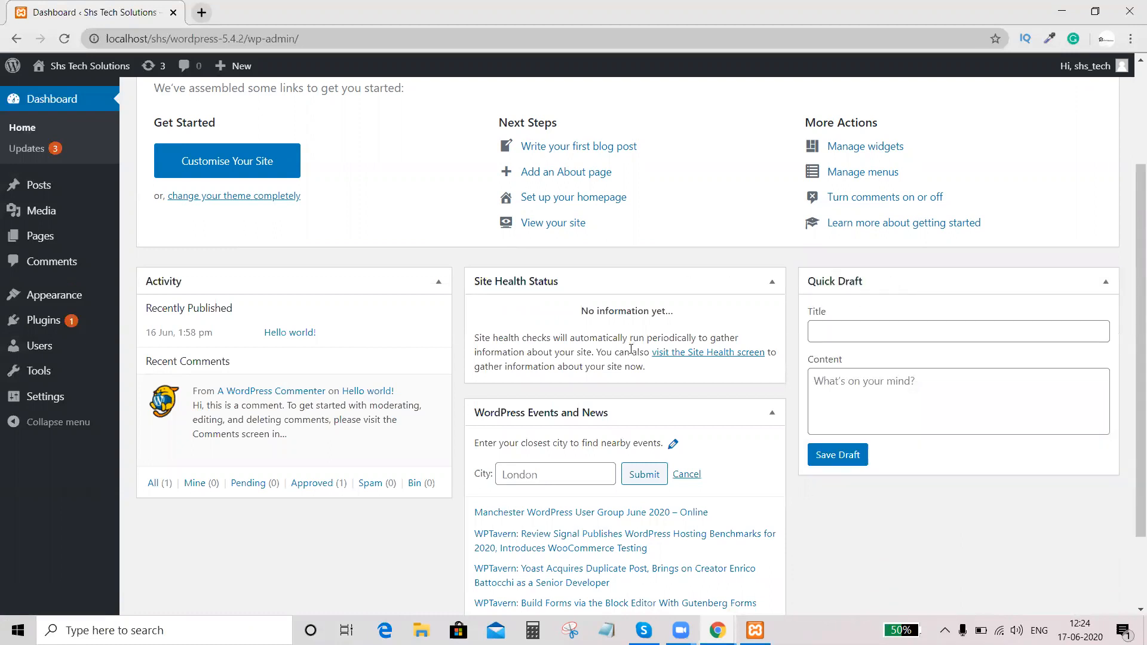
pyautogui.scroll(3, 482, 348)
pyautogui.scroll(-4, 499, 272)
pyautogui.moveTo(530, 313)
pyautogui.mouseDown()
pyautogui.moveTo(399, 444)
pyautogui.moveTo(199, 404)
pyautogui.moveTo(573, 332)
pyautogui.mouseUp()
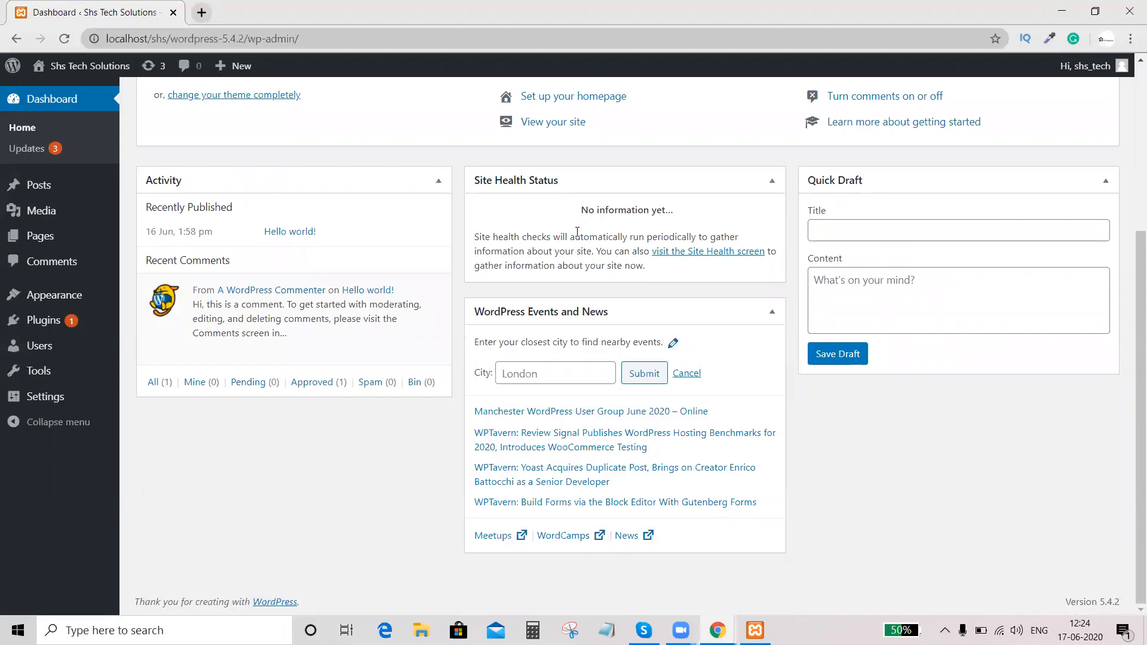
# - Show the At a Glance box on the dashboard, look over its contents, and hide it again
pyautogui.scroll(5, 430, 321)
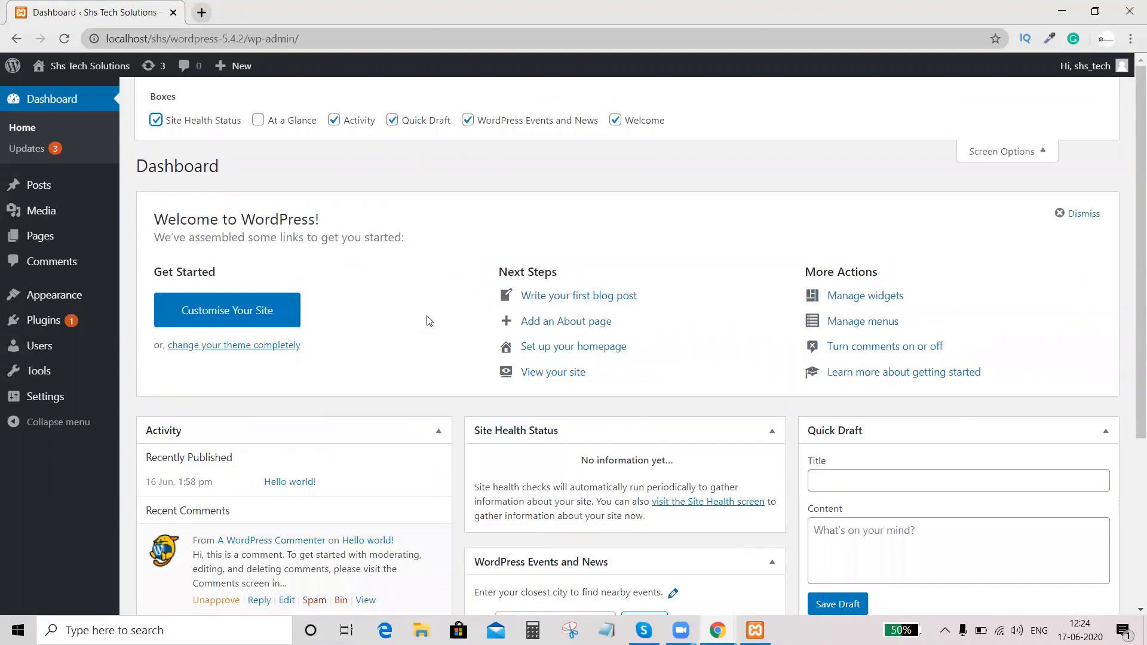
pyautogui.click(258, 121)
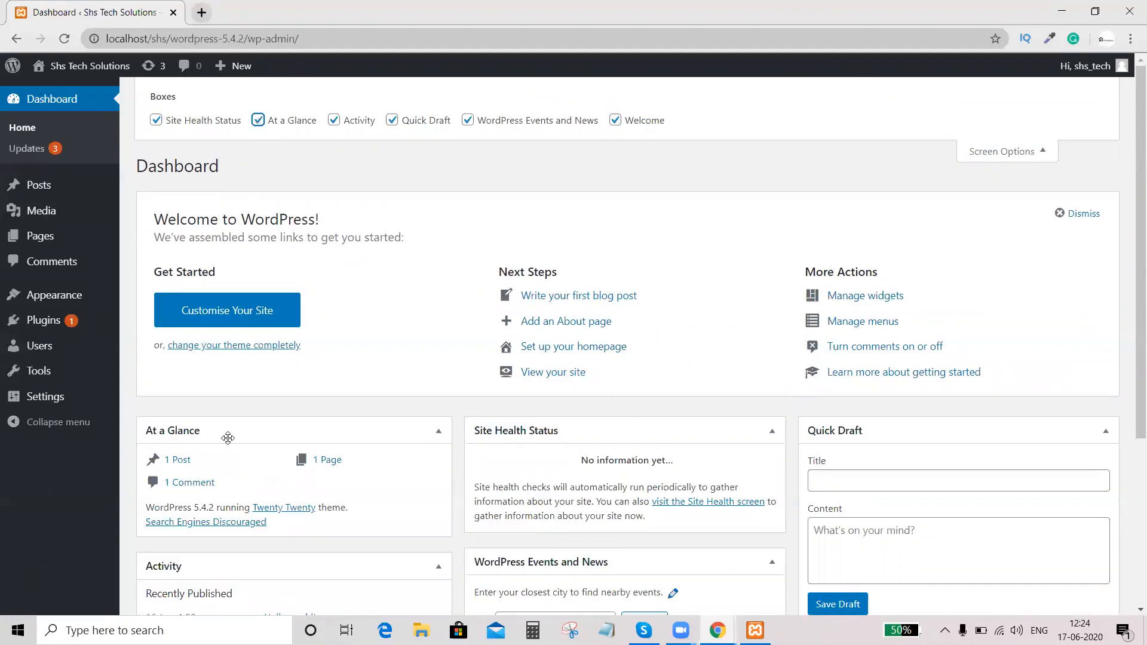
pyautogui.scroll(-2, 227, 438)
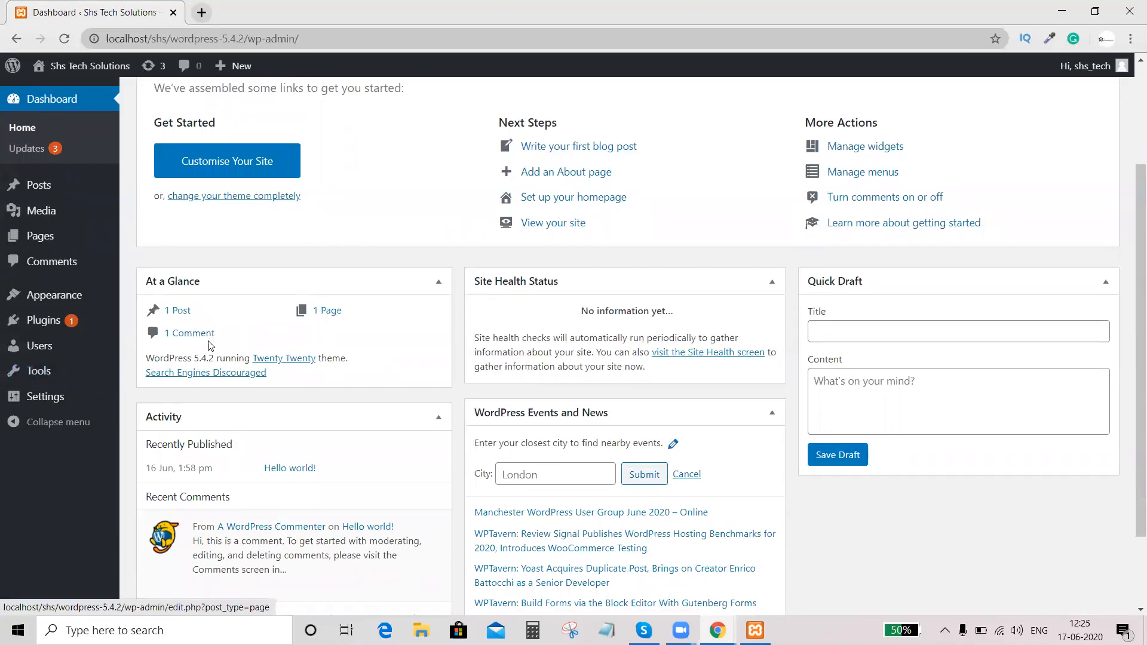
pyautogui.scroll(2, 278, 406)
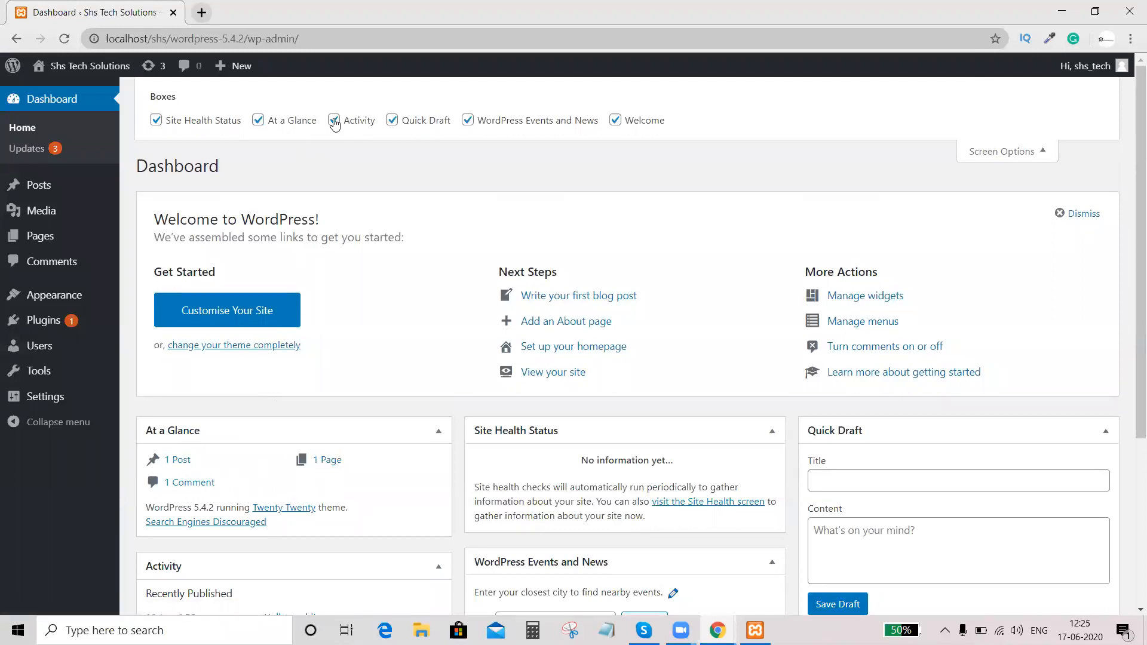
pyautogui.click(258, 120)
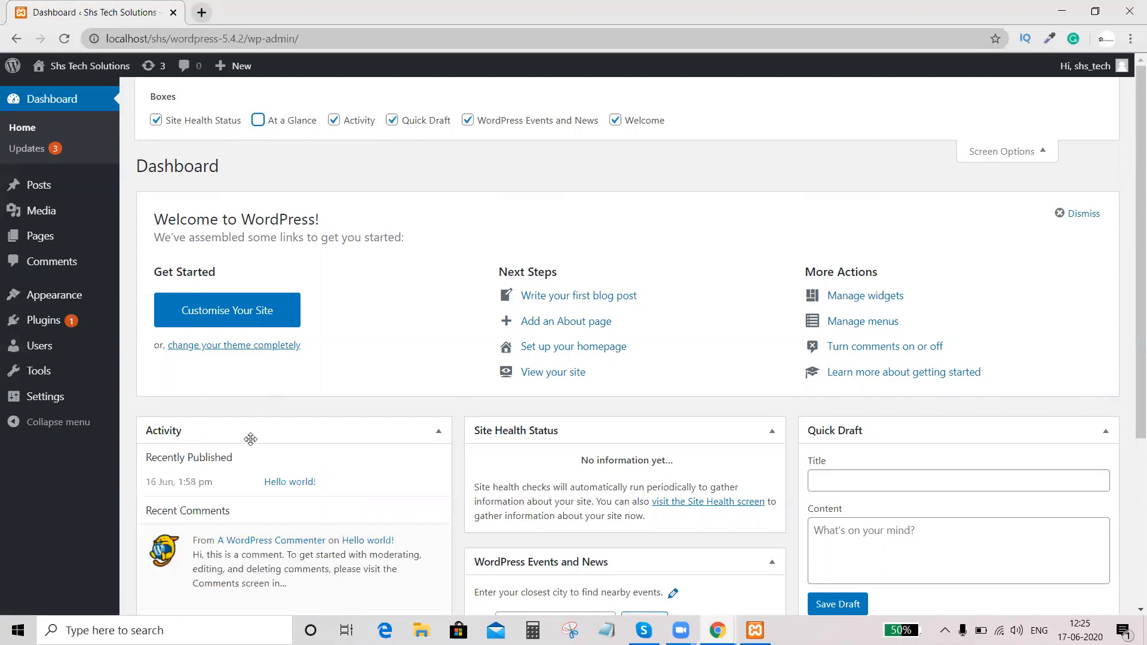
# - Unapprove the WordPress commenter's comment on the Hello world! post in the Activity box
pyautogui.scroll(-2, 251, 428)
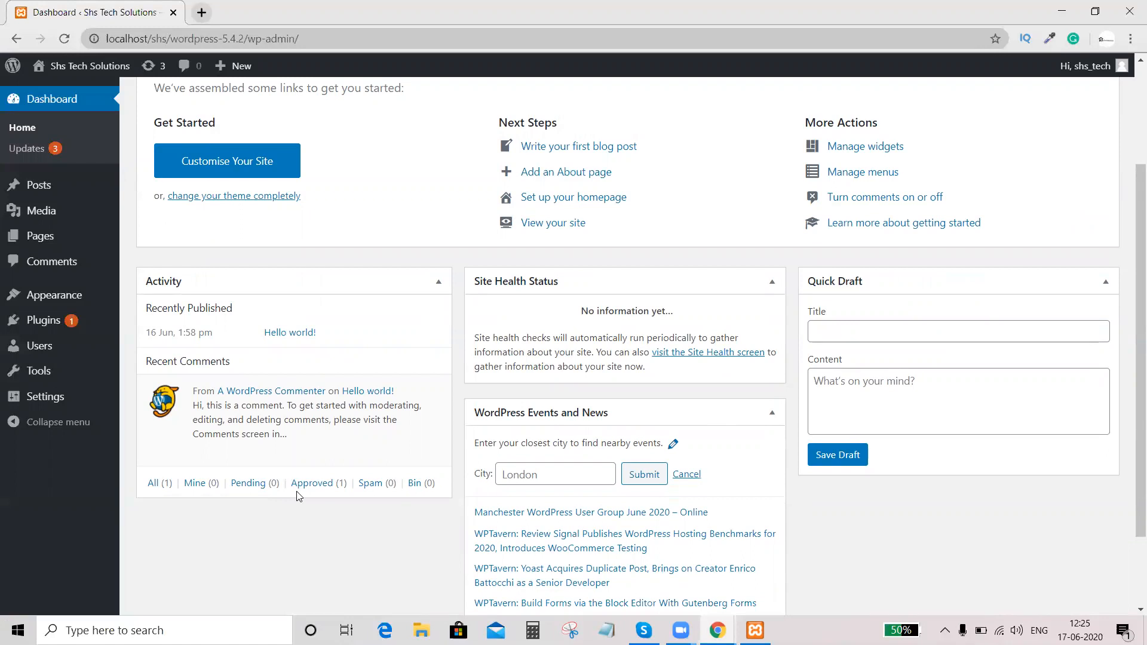
pyautogui.moveTo(263, 423)
pyautogui.moveTo(205, 412)
pyautogui.moveTo(206, 380)
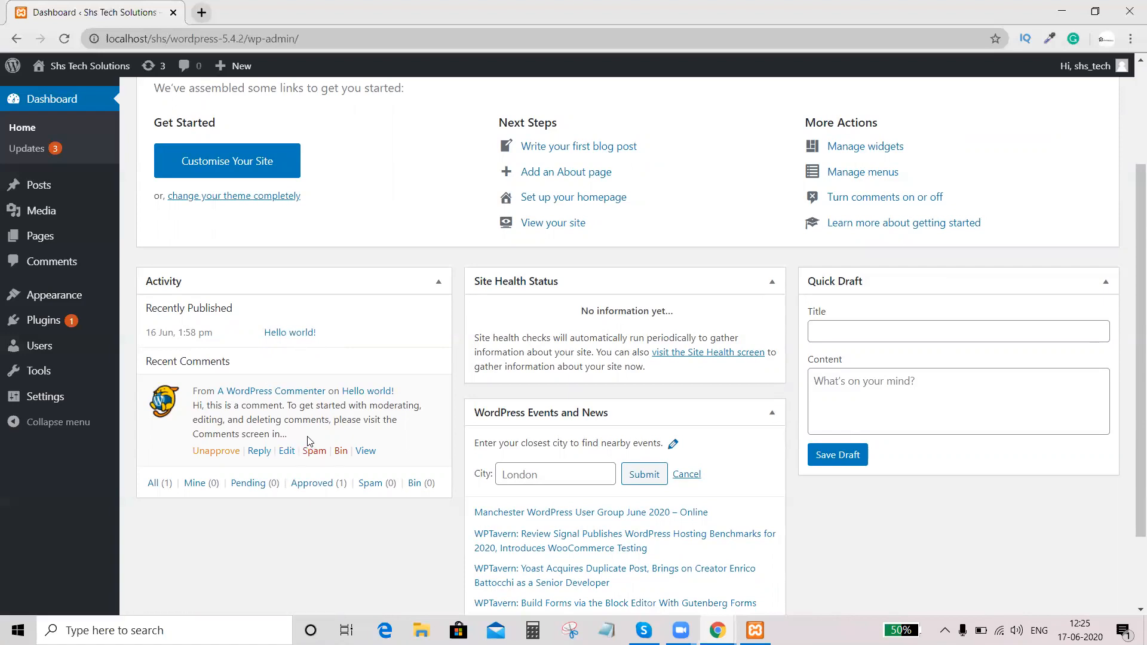
pyautogui.moveTo(288, 435); pyautogui.dragTo(193, 389)
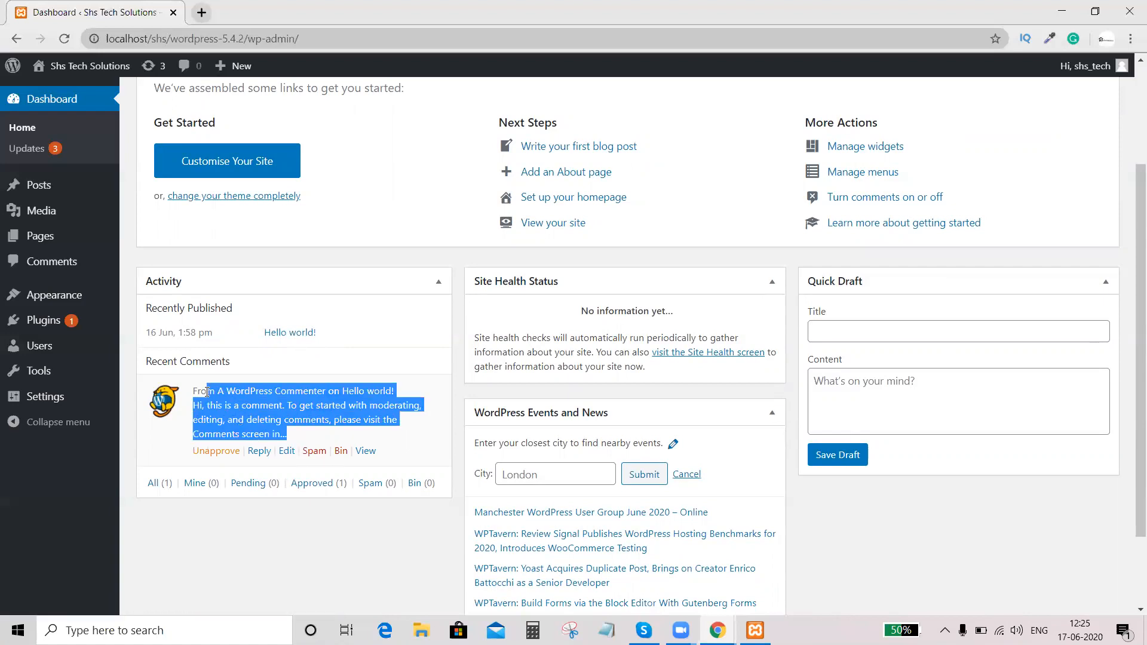
pyautogui.click(218, 452)
# - Clear the text selection and show the At a Glance box on the dashboard
pyautogui.scroll(2, 367, 359)
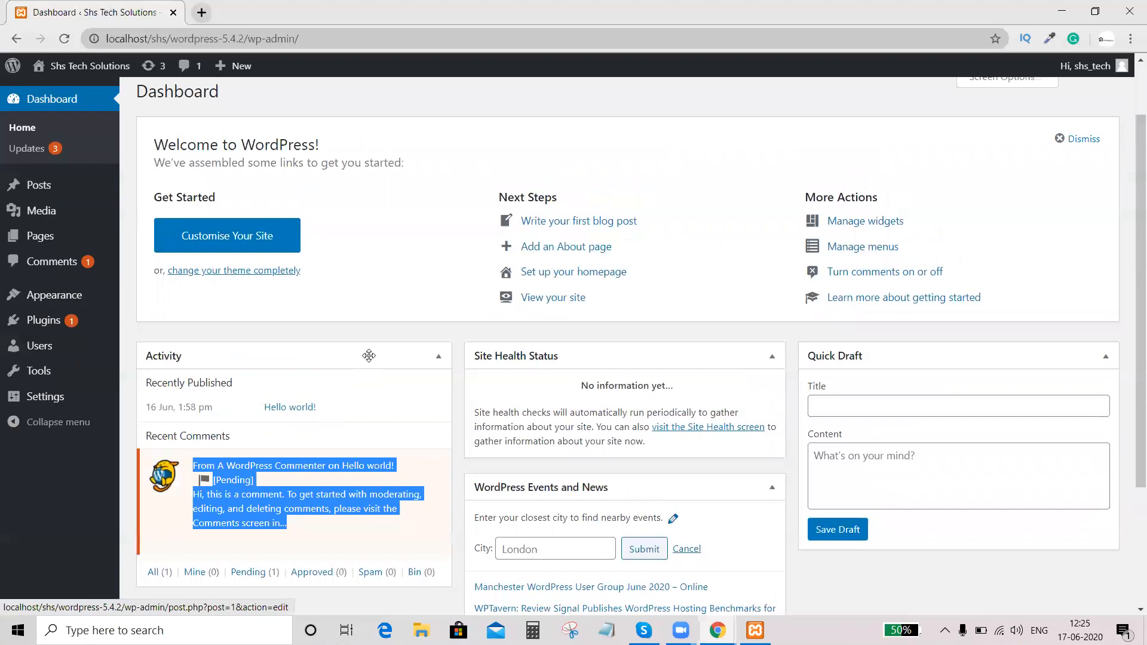
pyautogui.click(370, 326)
pyautogui.scroll(2, 370, 326)
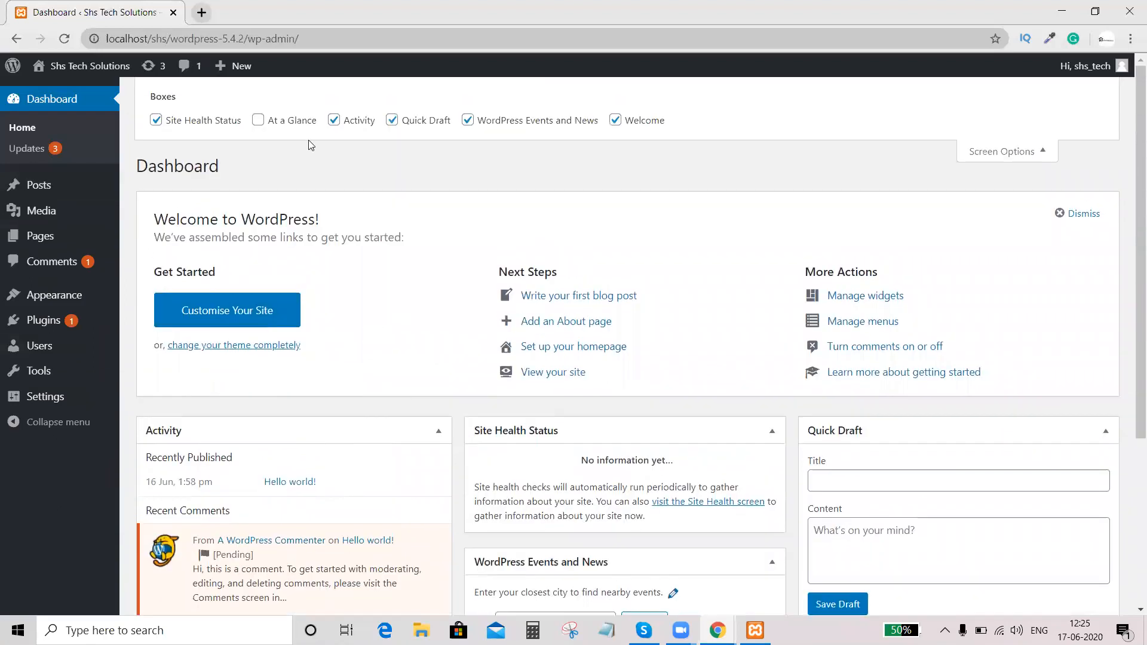
pyautogui.click(258, 121)
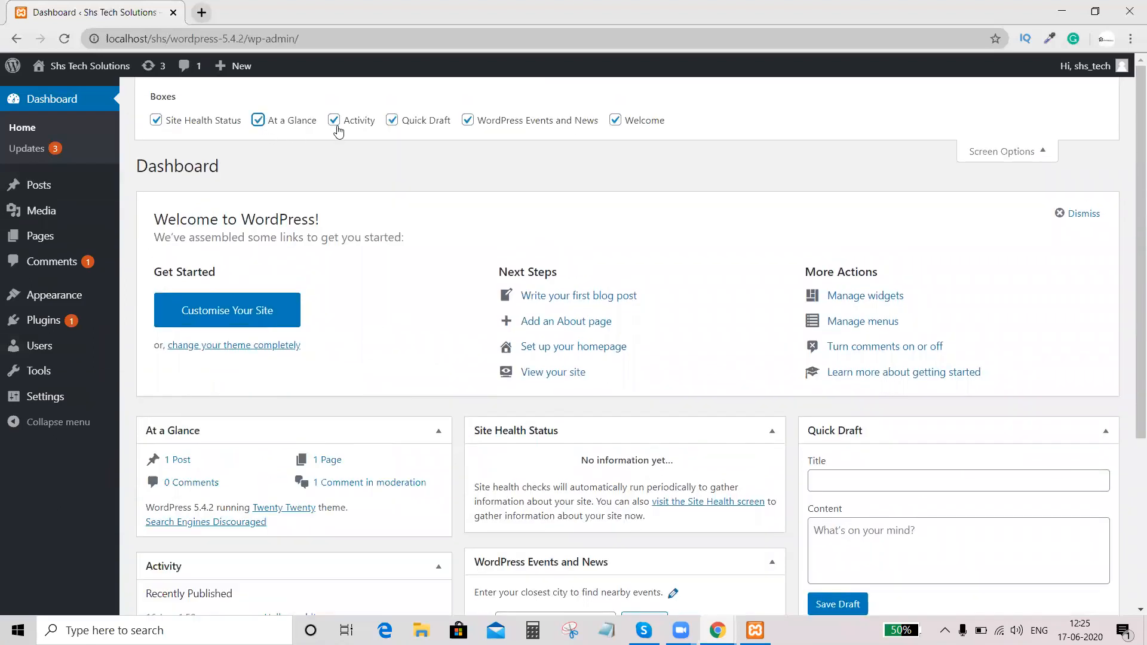
# - Hide the Quick Draft box on the dashboard, check the layout, and show the box again
pyautogui.click(393, 121)
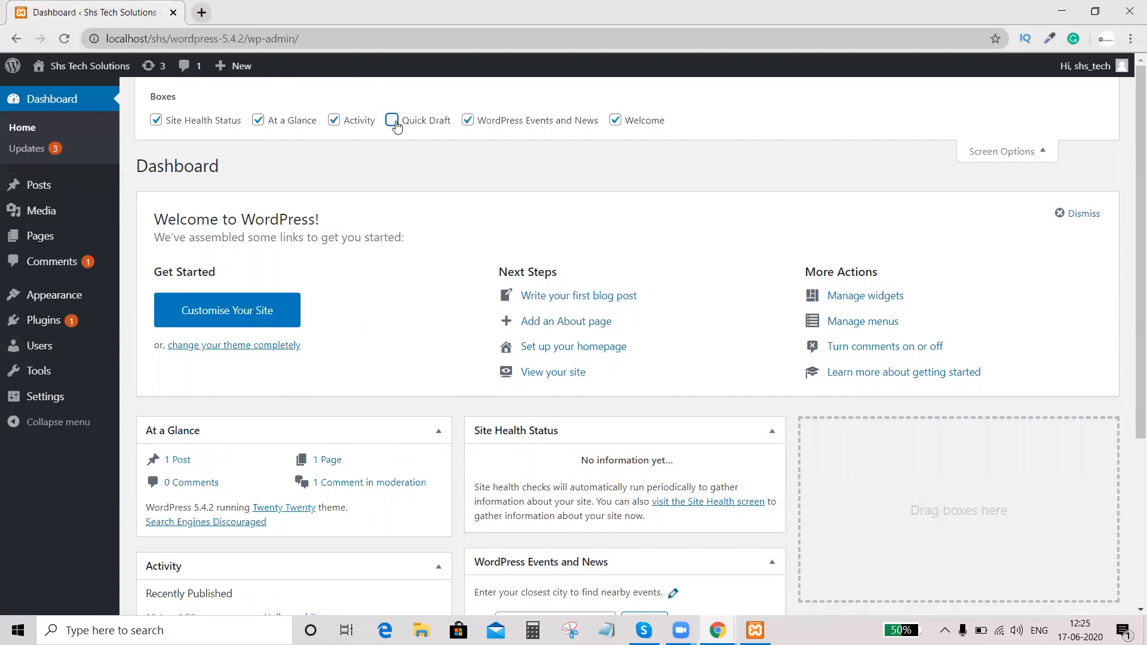
pyautogui.scroll(-3, 396, 128)
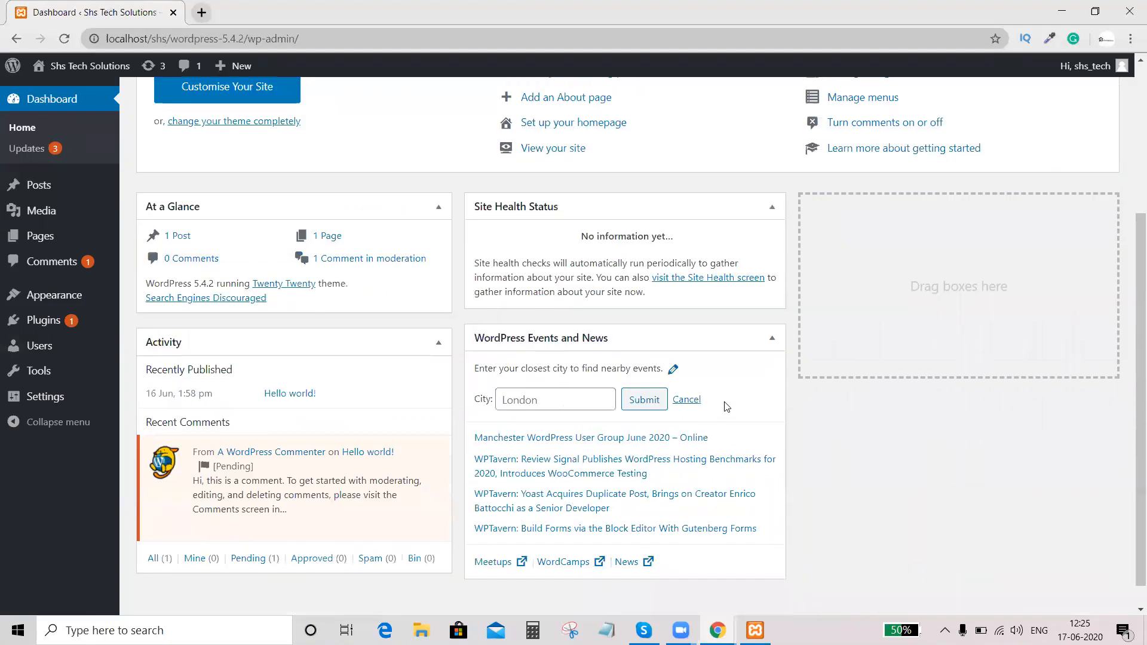
pyautogui.scroll(3, 443, 298)
pyautogui.click(392, 120)
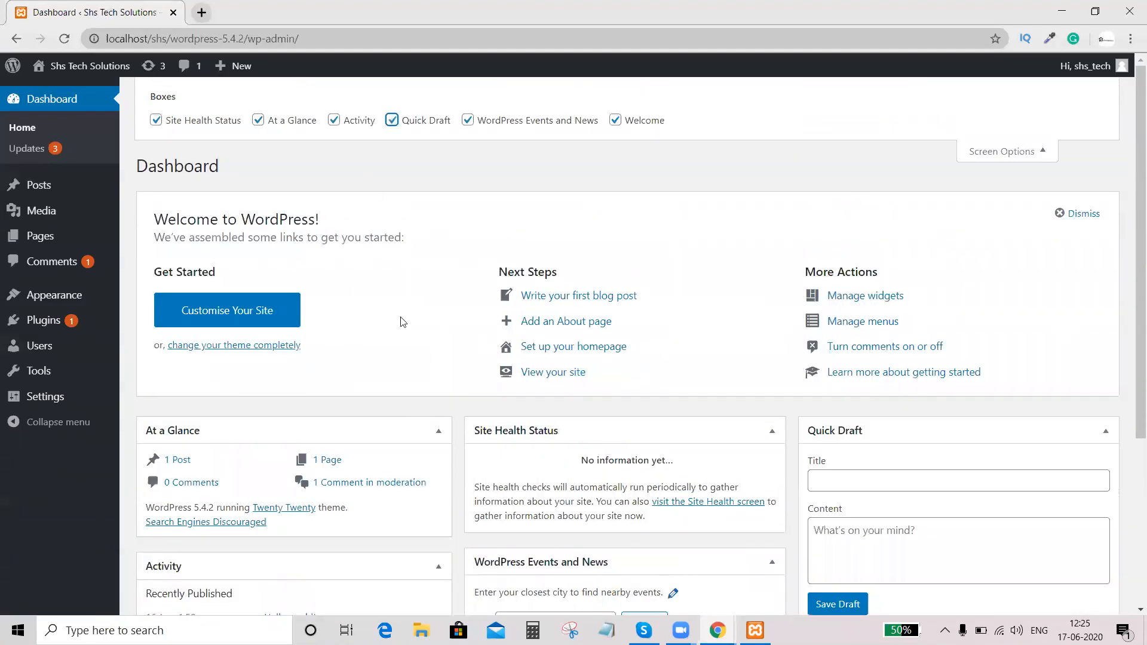
# - Save a quick draft titled "Shs Tech" with the content "Wordpress tutorial #2"
pyautogui.scroll(-2, 928, 440)
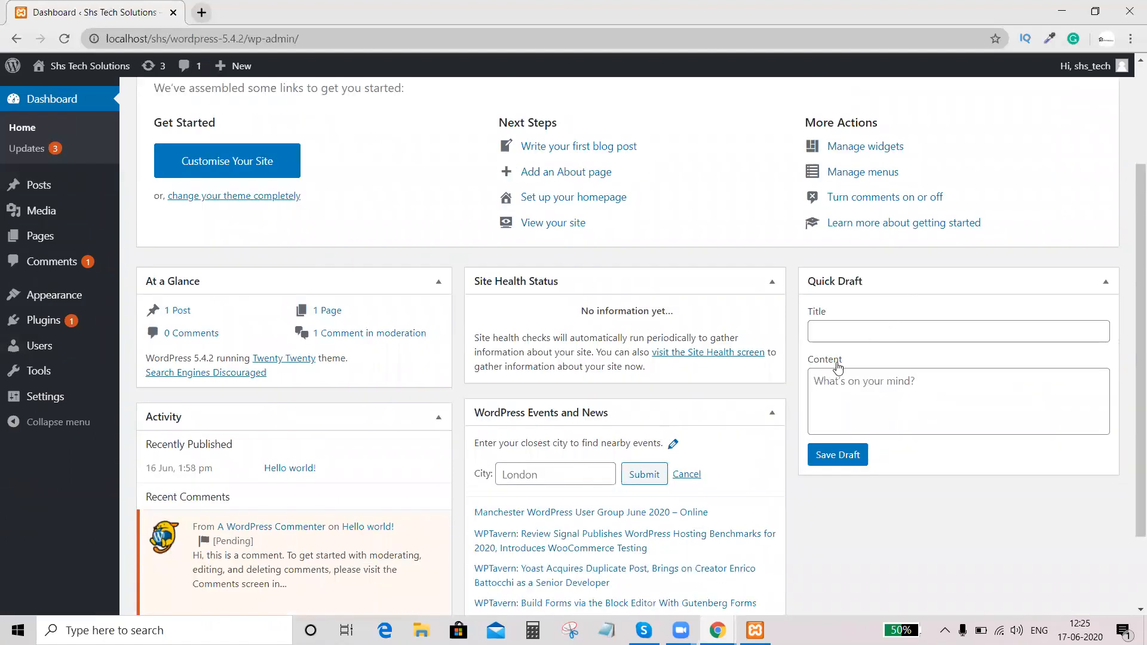
pyautogui.click(825, 331)
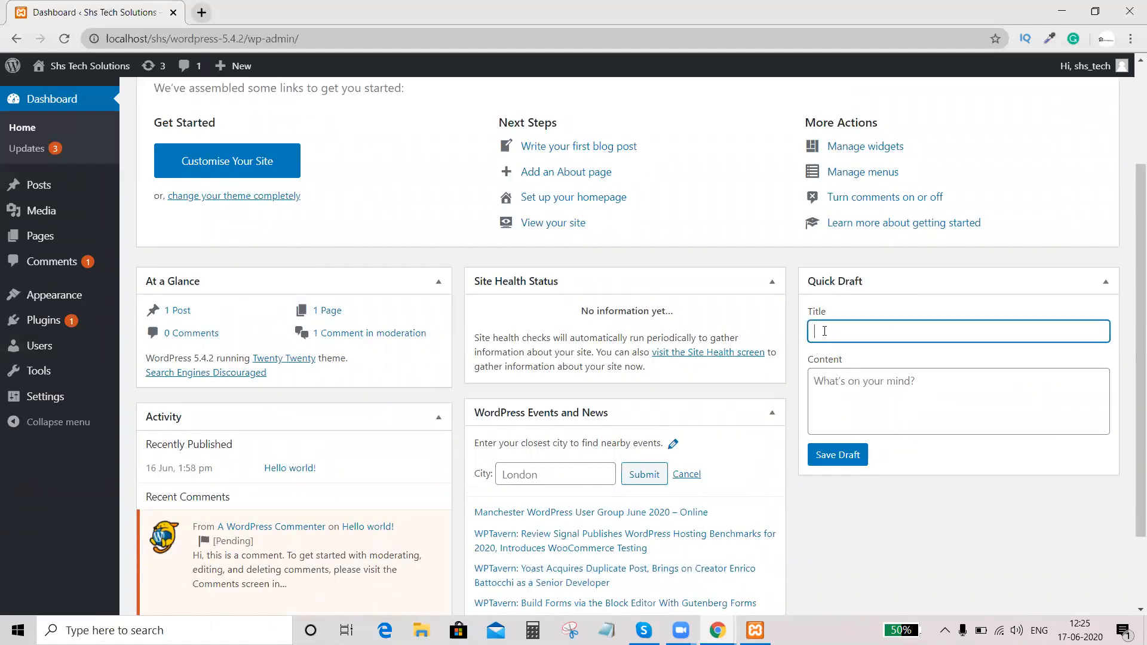
pyautogui.click(858, 398)
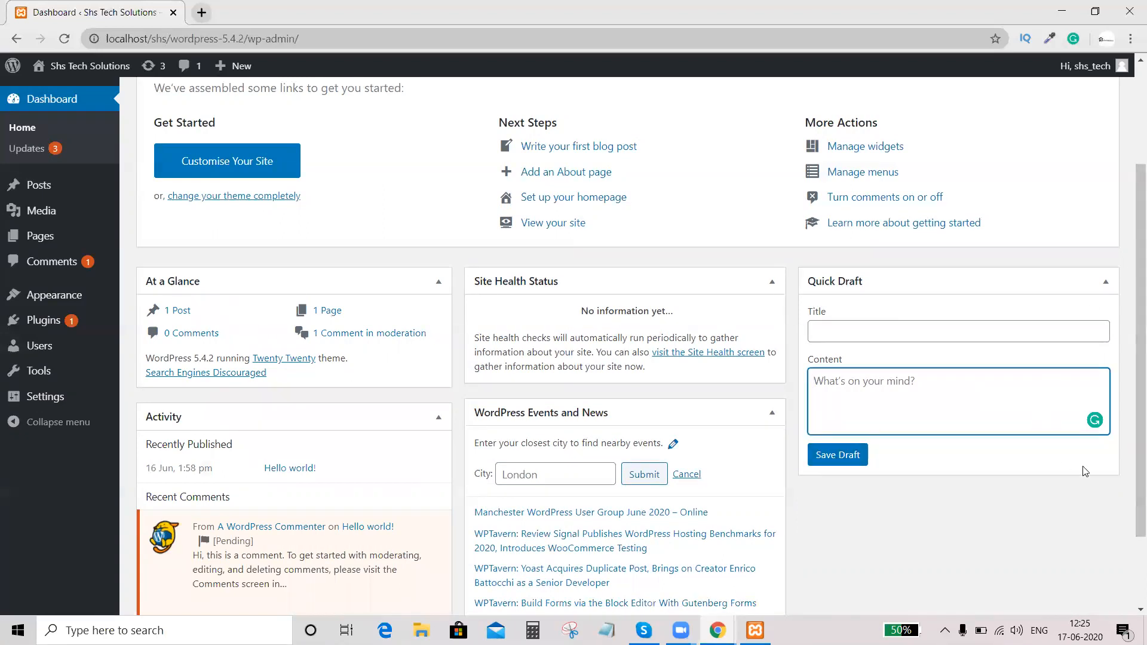
pyautogui.click(847, 331)
pyautogui.write('Sha')
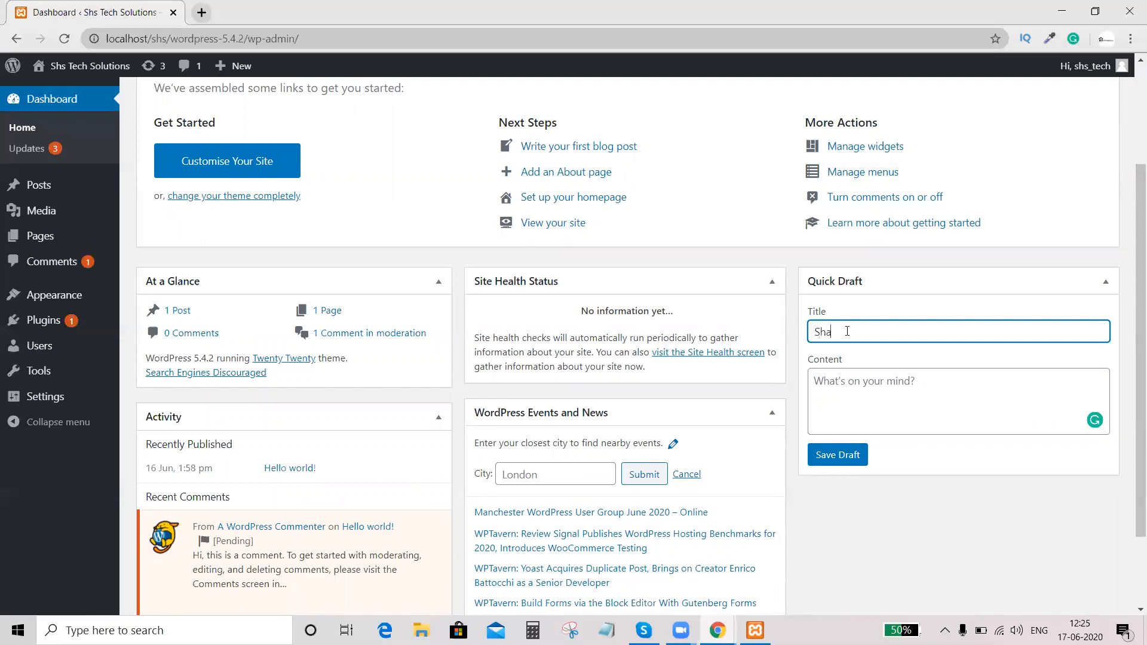
pyautogui.press('BackSpace')
pyautogui.write('s Tech')
pyautogui.click(820, 387)
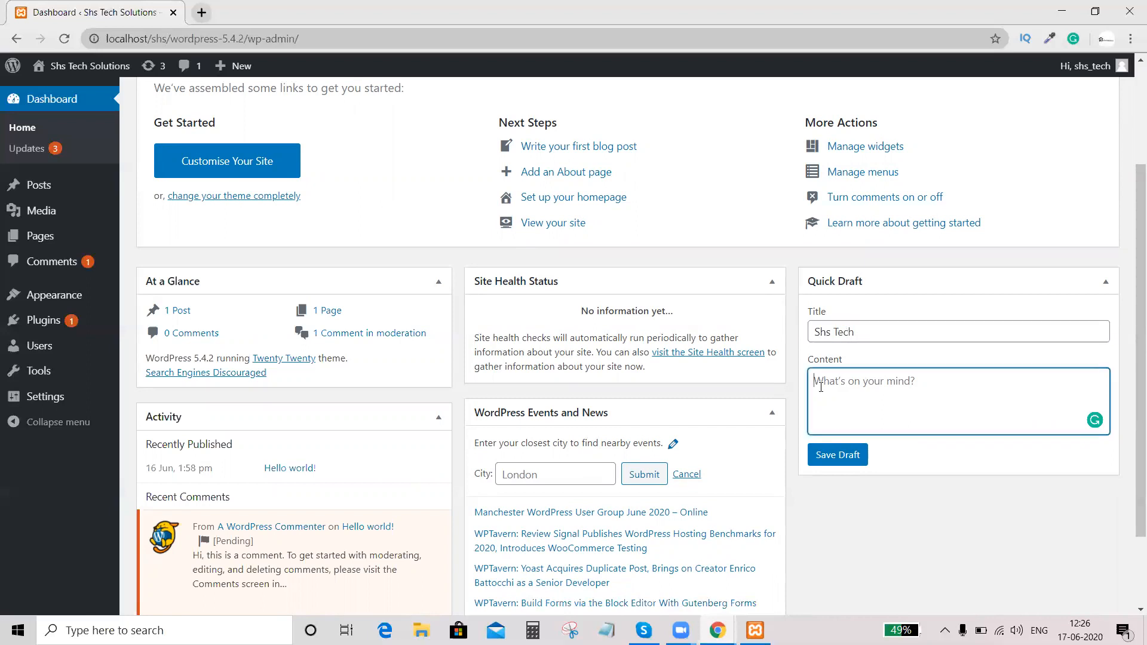
pyautogui.write('Wordpress tutorial')
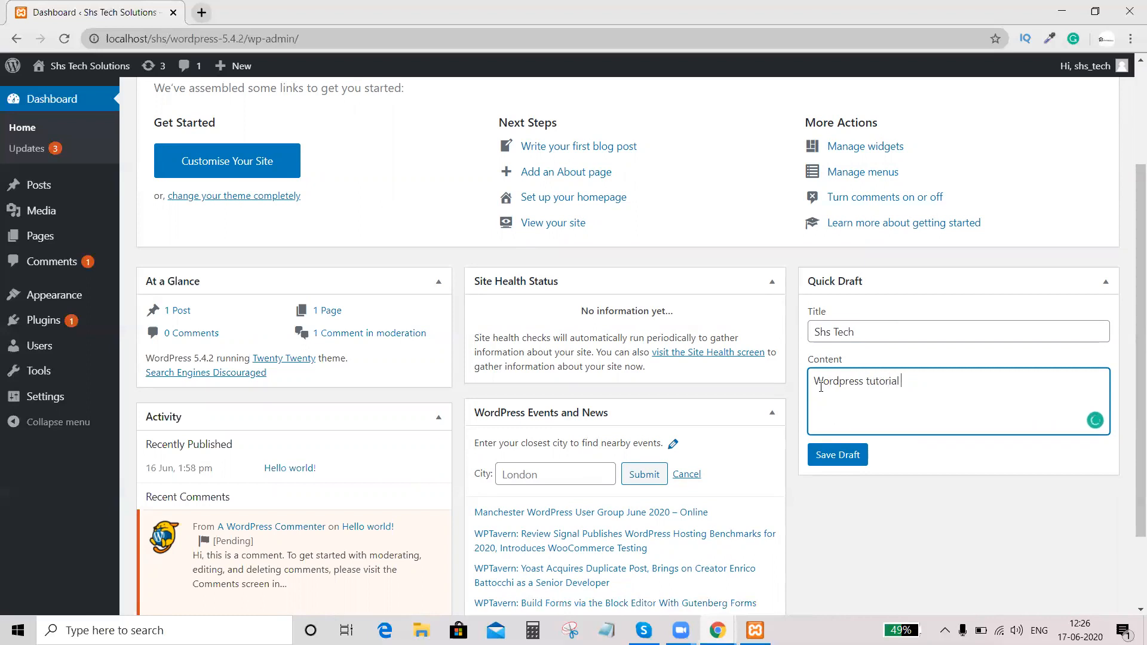
pyautogui.write(' #2')
pyautogui.click(830, 456)
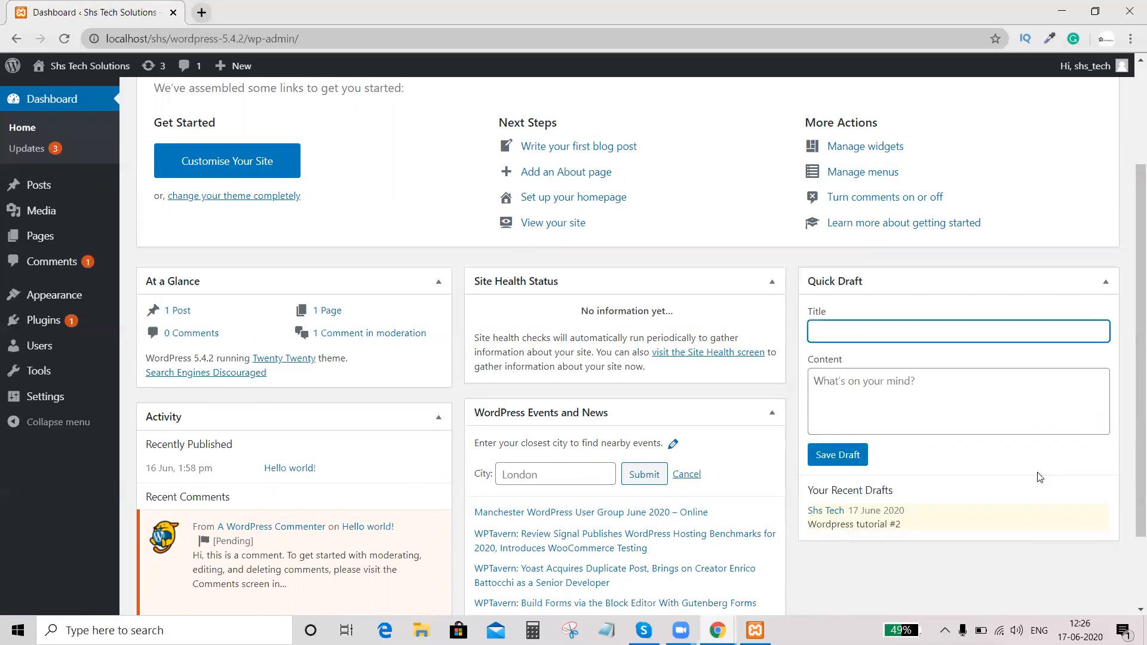
pyautogui.scroll(-2, 1040, 477)
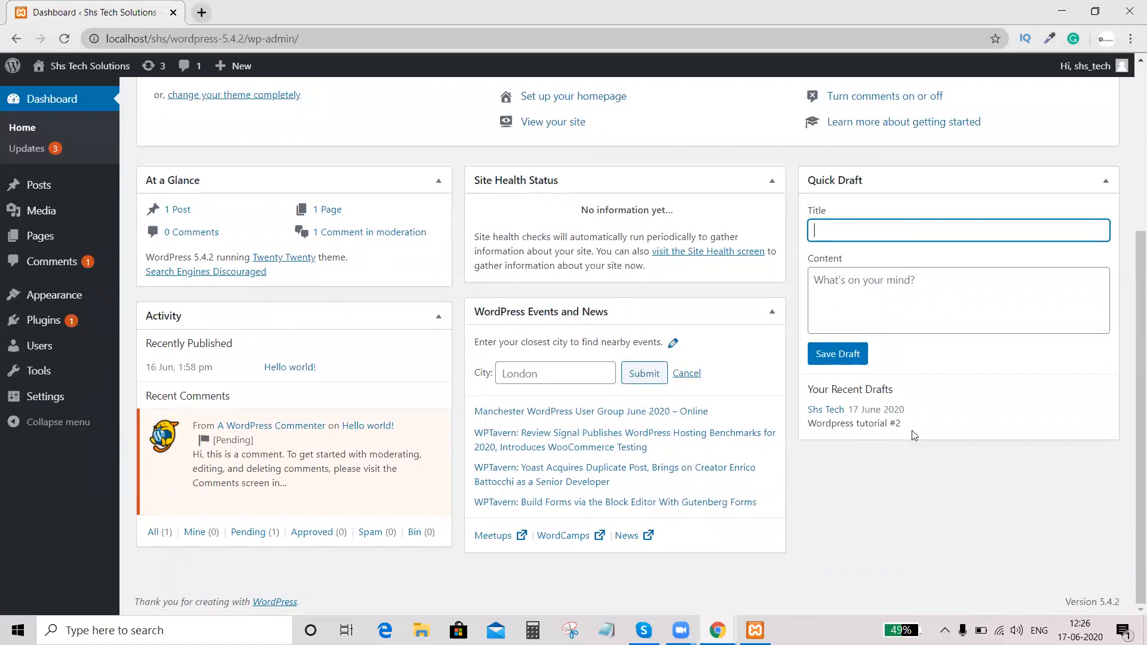
pyautogui.scroll(4, 916, 430)
pyautogui.scroll(-2, 879, 462)
pyautogui.scroll(3, 836, 298)
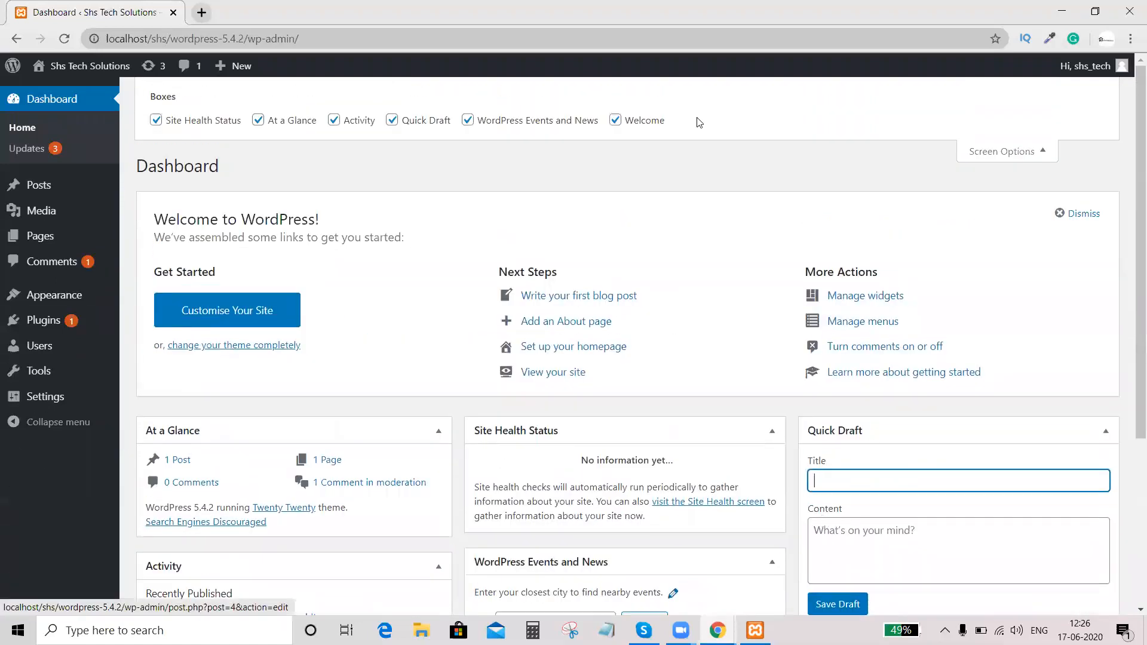
# - Hide the WordPress Events and News box, show it again, and look at it on the dashboard
pyautogui.click(469, 121)
pyautogui.click(468, 120)
pyautogui.scroll(-4, 550, 195)
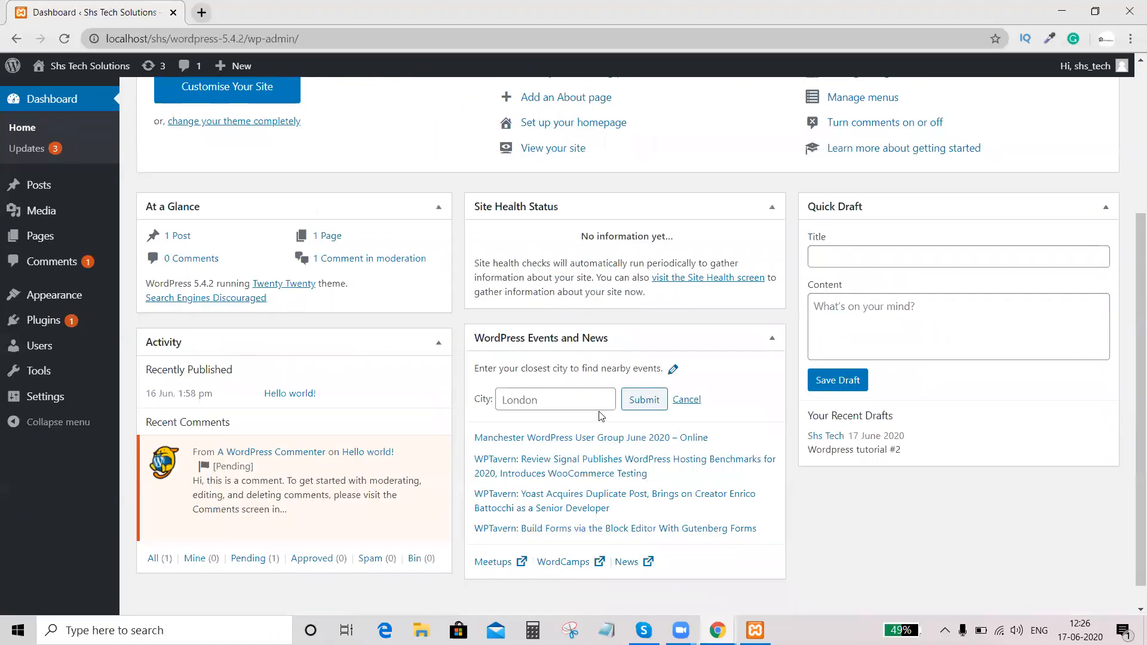
pyautogui.scroll(-1, 597, 394)
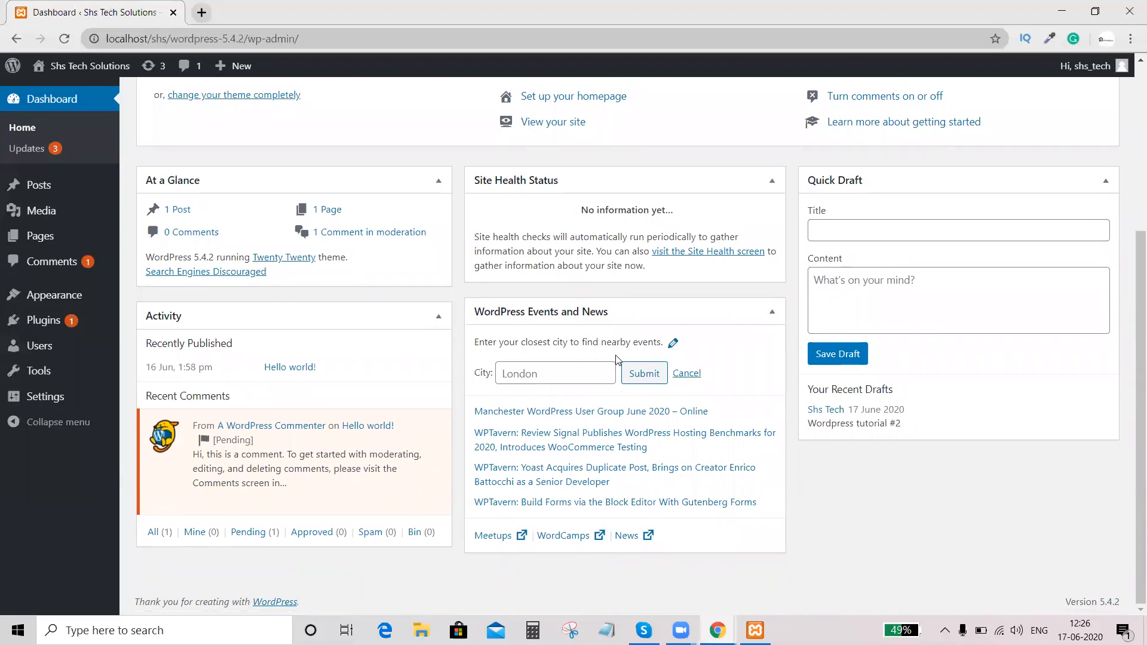
# - Move WordPress Events and News to the head of the third dashboard column and Quick Draft above Activity in the first column
pyautogui.moveTo(615, 311); pyautogui.dragTo(910, 234)
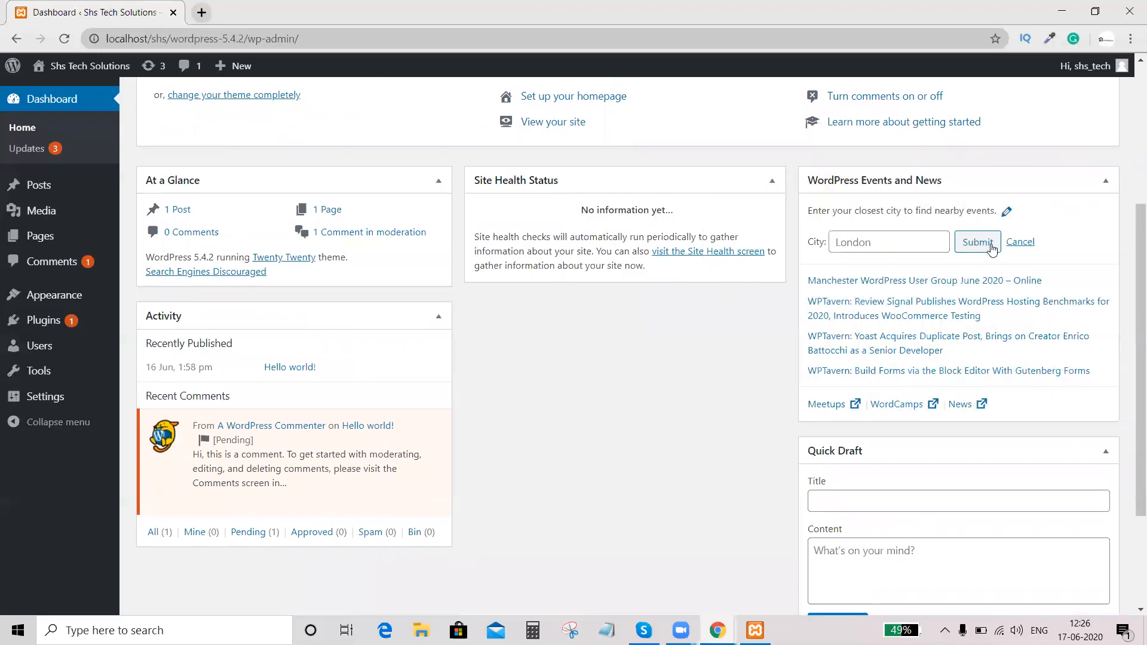
pyautogui.moveTo(872, 449); pyautogui.dragTo(650, 392)
pyautogui.moveTo(861, 453)
pyautogui.mouseDown()
pyautogui.moveTo(567, 353)
pyautogui.moveTo(537, 289)
pyautogui.mouseUp()
pyautogui.moveTo(556, 190)
pyautogui.mouseDown()
pyautogui.moveTo(573, 332)
pyautogui.moveTo(543, 443)
pyautogui.moveTo(636, 316)
pyautogui.mouseUp()
pyautogui.moveTo(905, 453); pyautogui.dragTo(583, 118)
pyautogui.scroll(-5, 384, 364)
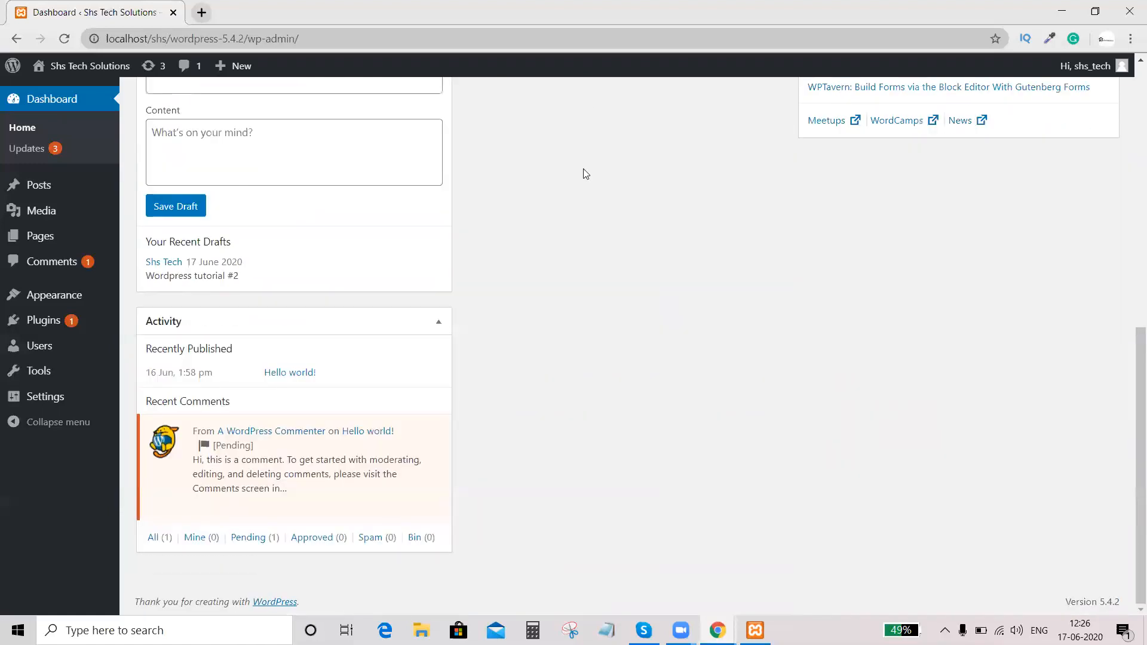
# - Try the WordPress Events and News box in the middle column, and move it back to the third column
pyautogui.scroll(6, 979, 380)
pyautogui.moveTo(935, 266); pyautogui.dragTo(577, 392)
pyautogui.moveTo(592, 270)
pyautogui.mouseDown()
pyautogui.moveTo(656, 454)
pyautogui.moveTo(884, 490)
pyautogui.mouseUp()
pyautogui.scroll(3, 785, 448)
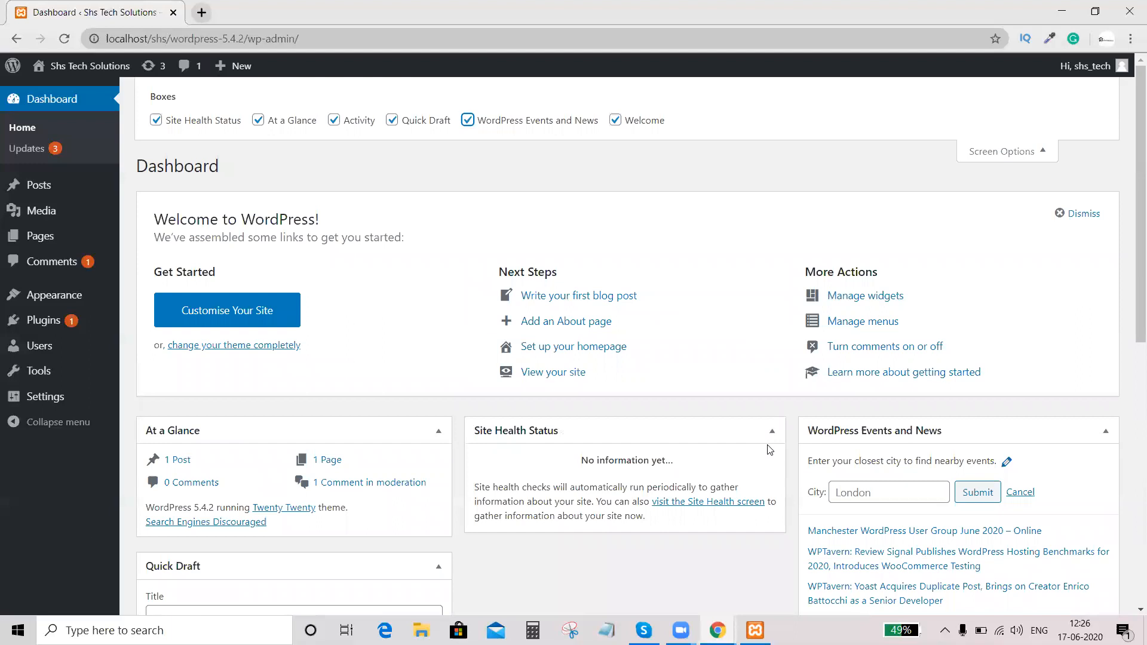
# - Hide the dashboard's Welcome box, show it again, and close the screen options
pyautogui.click(616, 122)
pyautogui.click(615, 121)
pyautogui.click(1046, 158)
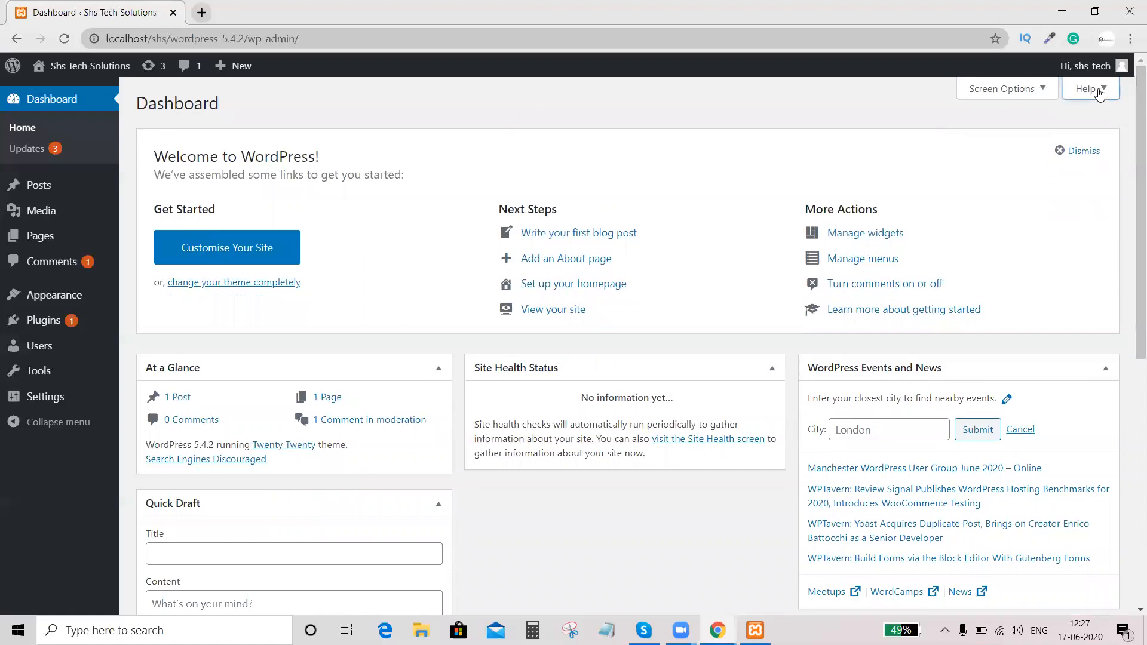
# - Open the Documentation on Dashboard article from the dashboard help and read through its widget and screen options sections
pyautogui.click(1089, 88)
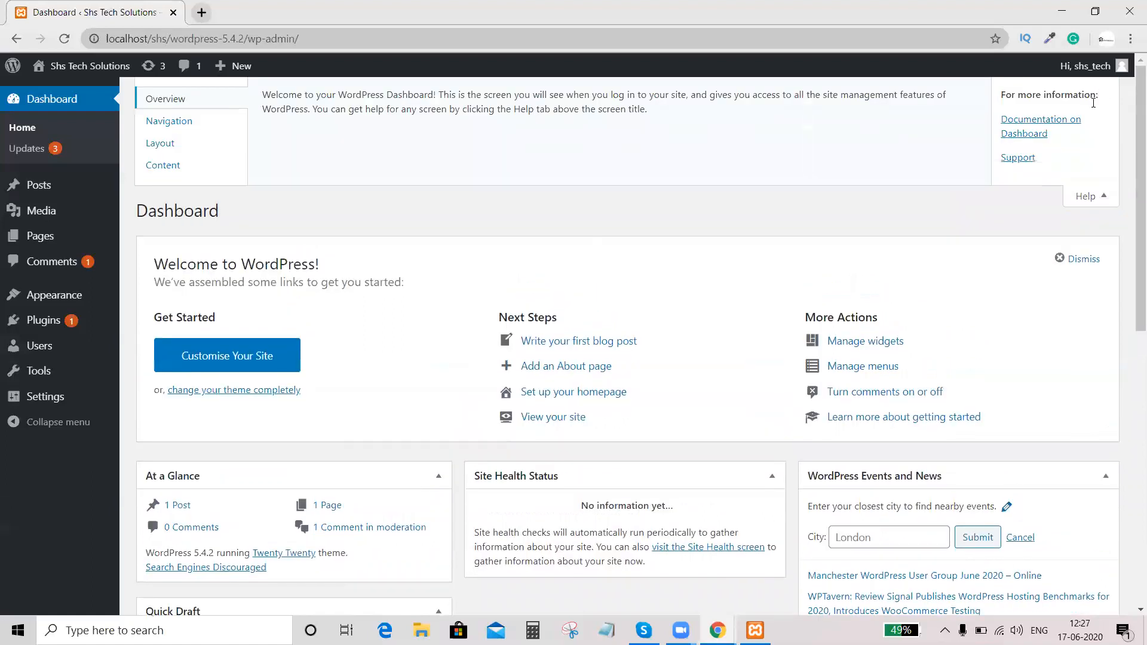
pyautogui.click(1029, 133)
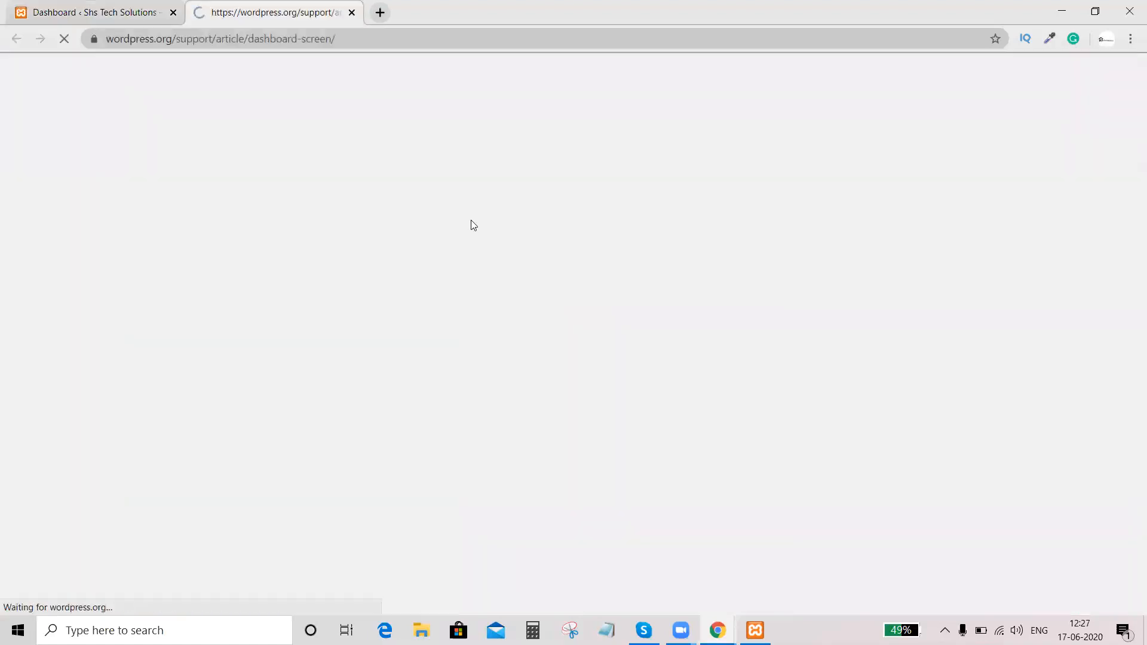
pyautogui.scroll(-2, 473, 225)
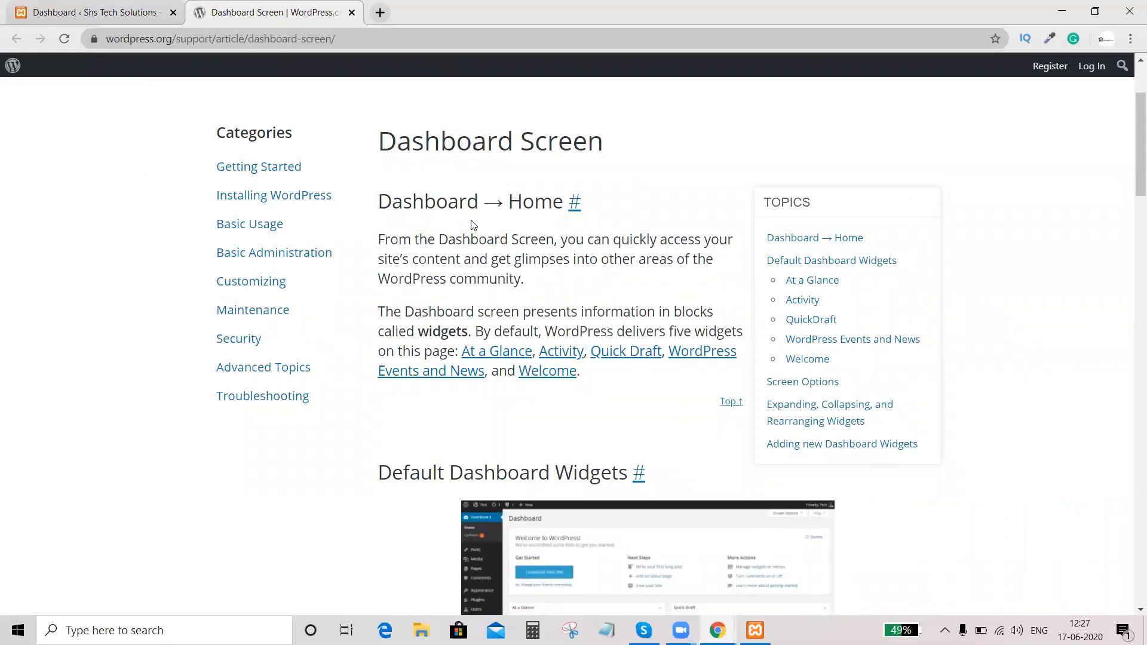
pyautogui.scroll(-5, 473, 224)
pyautogui.scroll(-10, 474, 467)
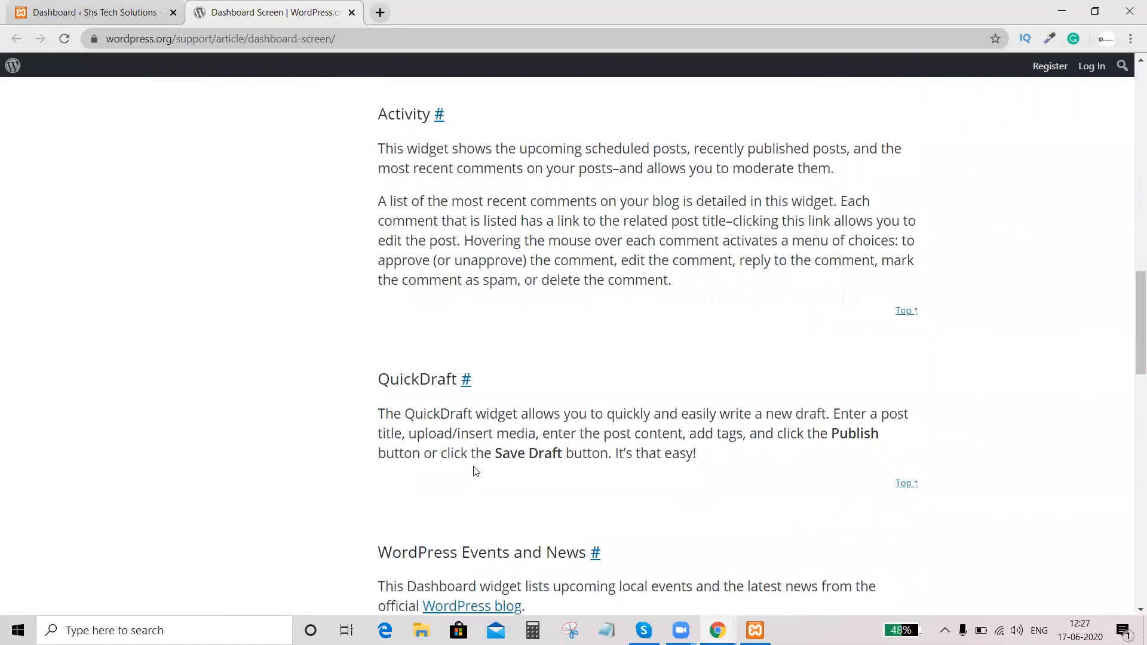
pyautogui.scroll(-6, 475, 472)
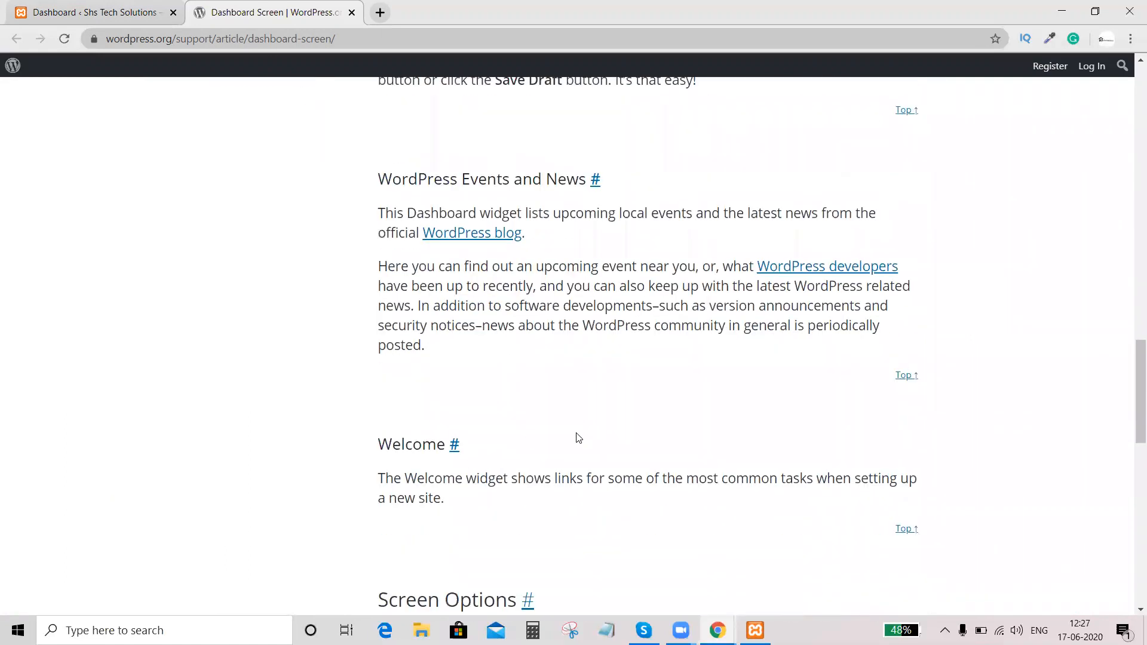
pyautogui.scroll(-4, 577, 440)
pyautogui.scroll(-5, 507, 423)
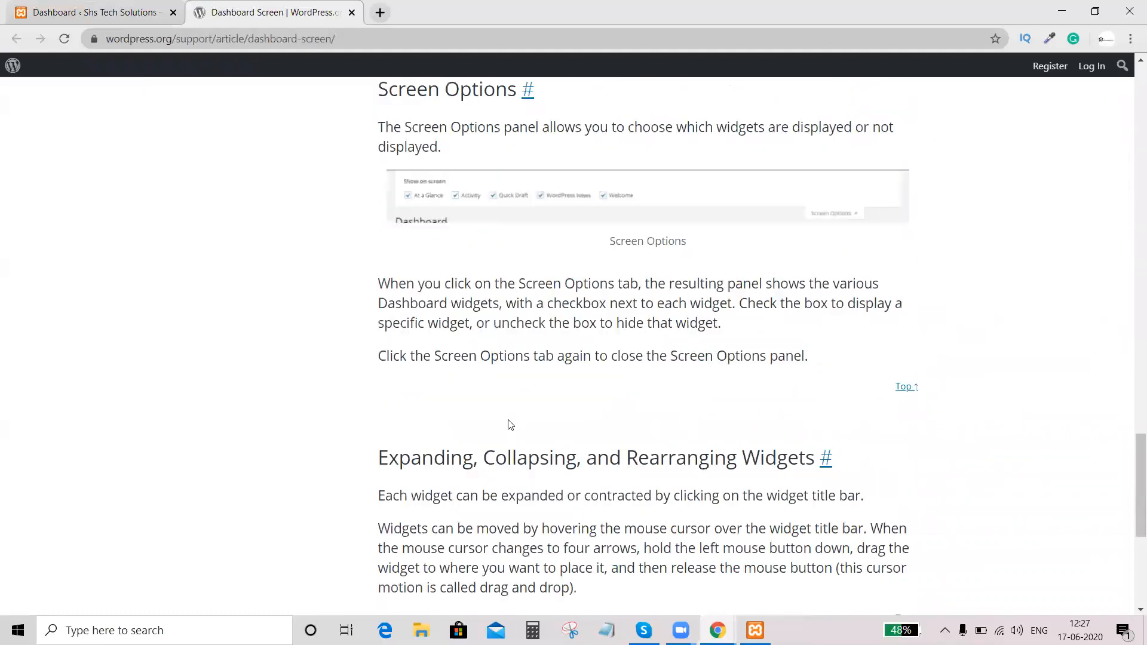
pyautogui.scroll(-5, 472, 335)
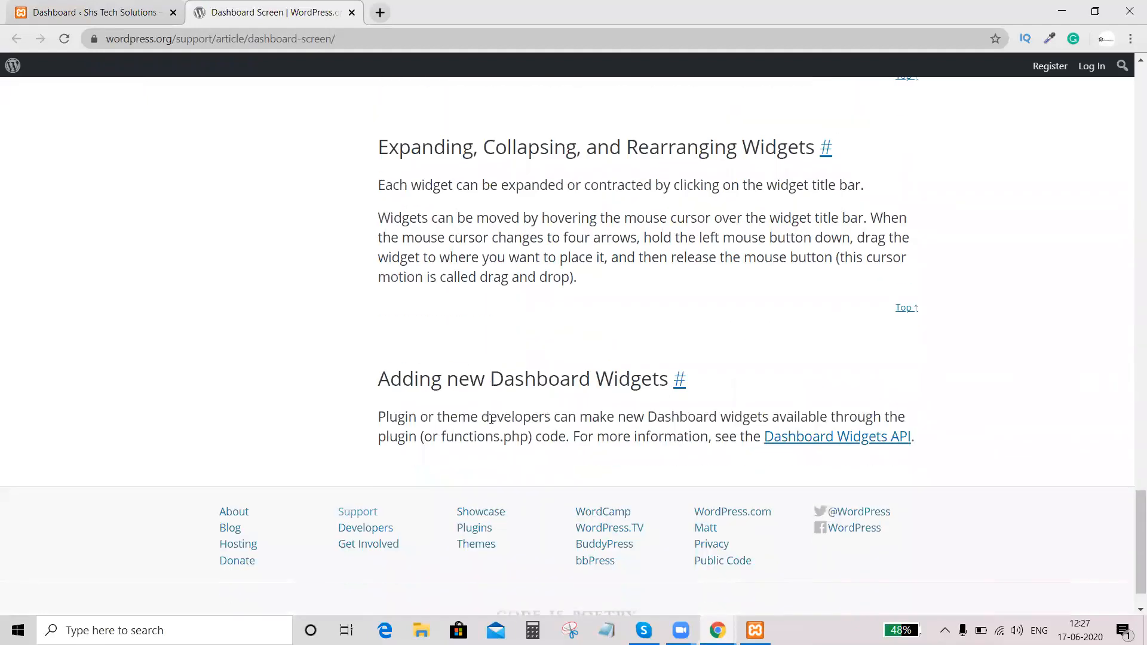
pyautogui.scroll(10, 491, 420)
pyautogui.scroll(20, 492, 420)
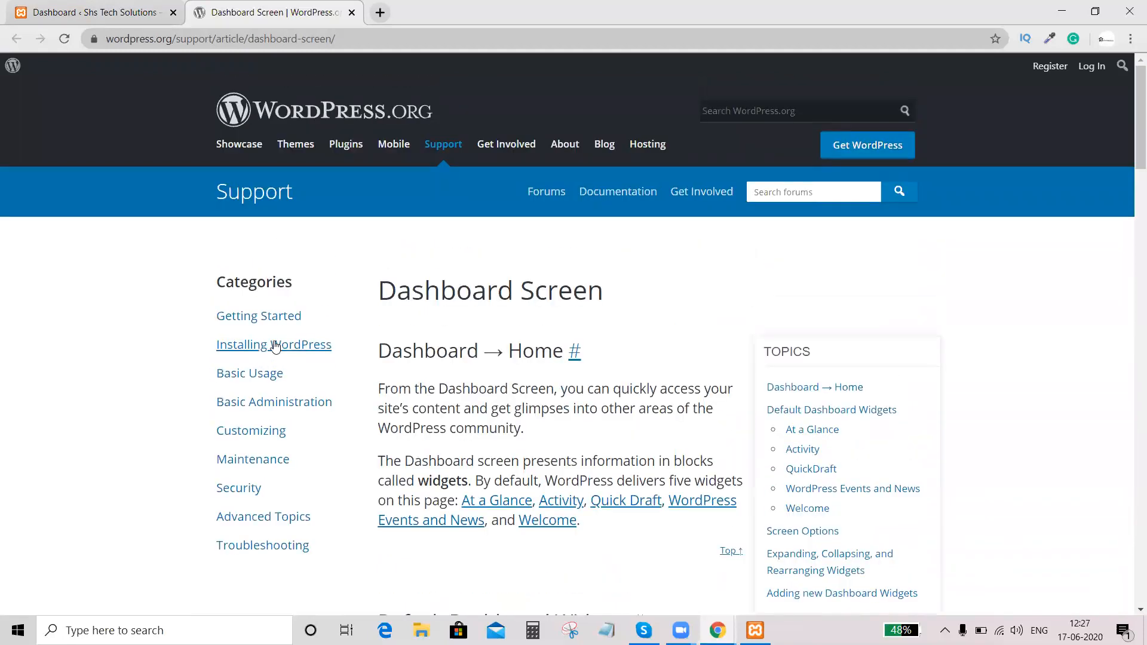
# - View the Installing WordPress documentation category, and open the WordPress Support page from the dashboard help
pyautogui.click(277, 345)
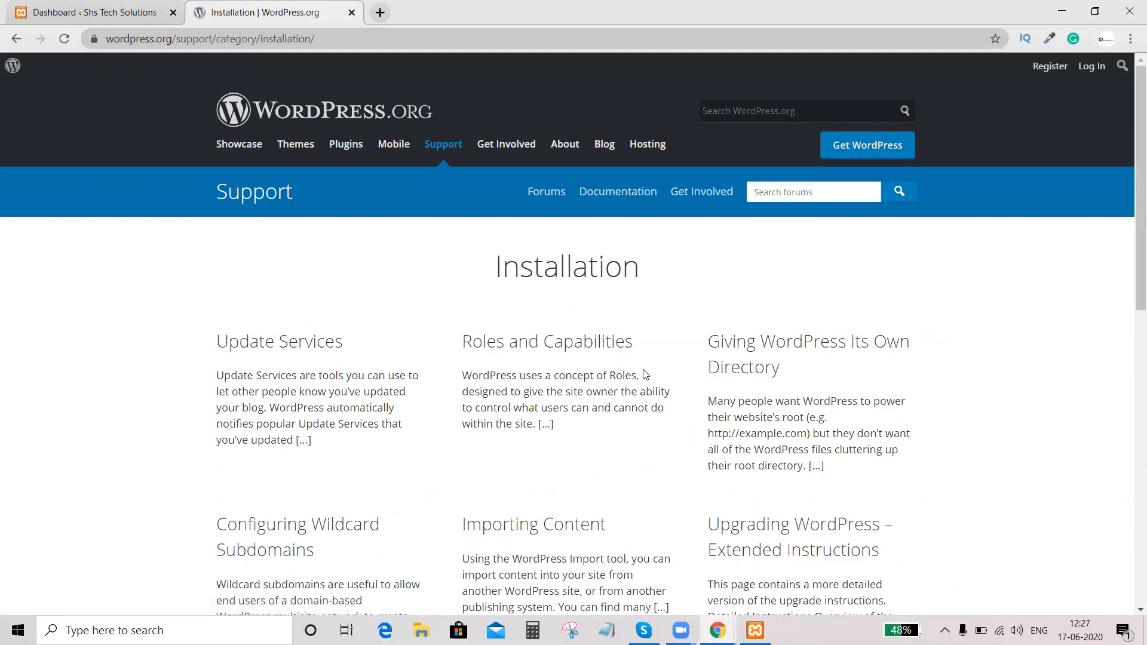
pyautogui.click(96, 12)
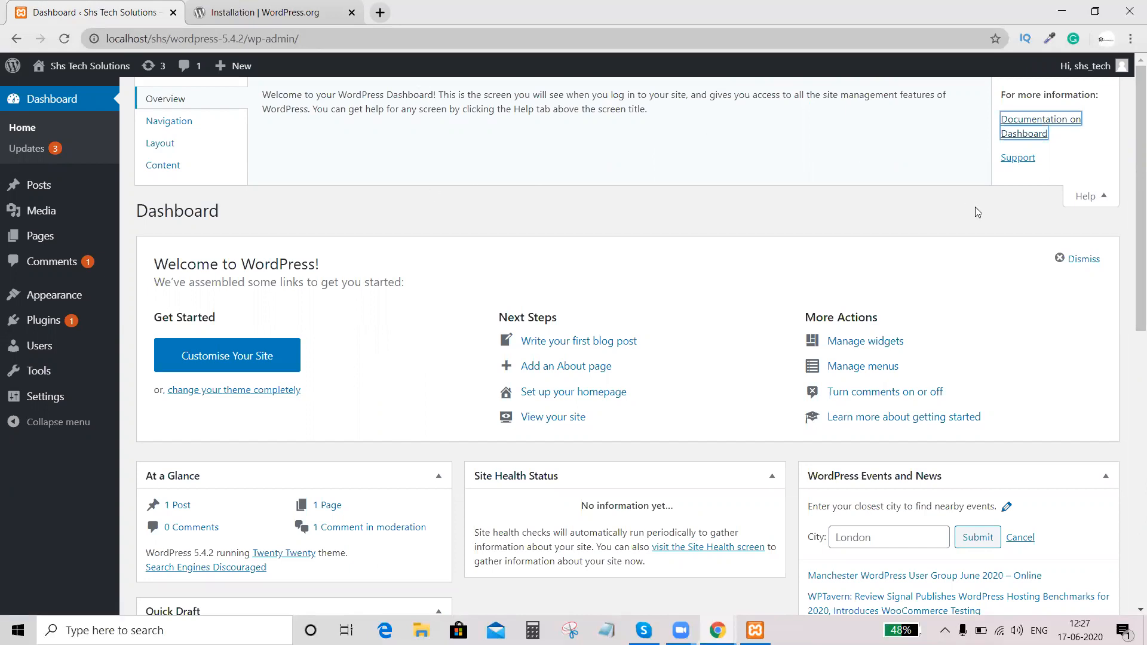
pyautogui.click(1021, 160)
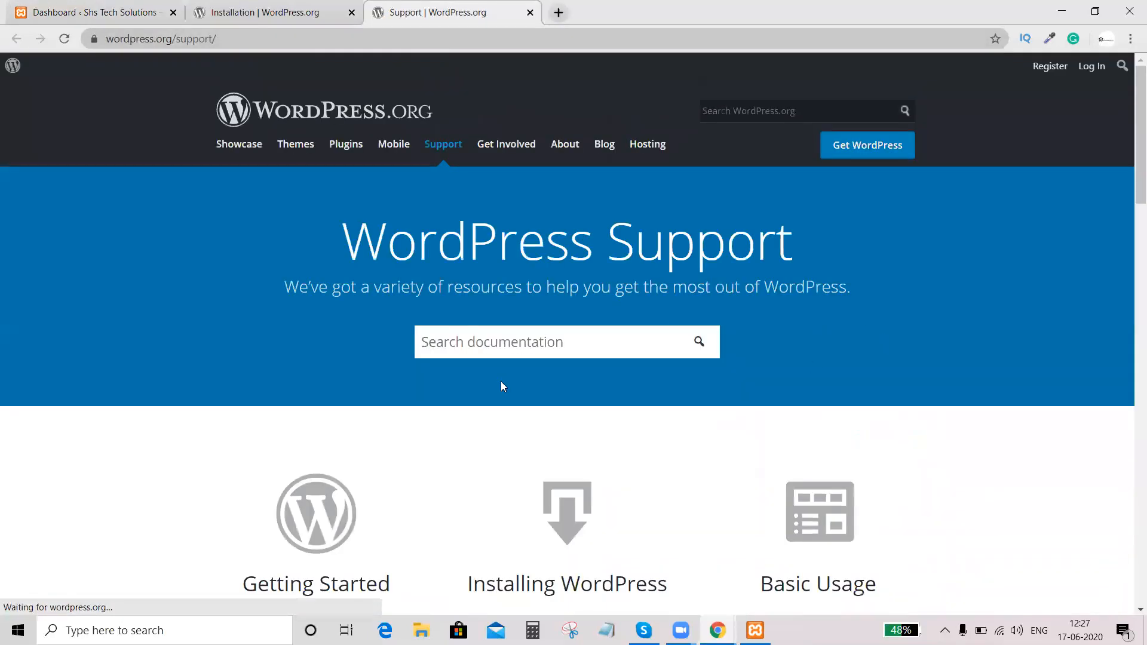
pyautogui.scroll(-4, 502, 381)
# - Close the WordPress.org Installation and Support pages and return to the dashboard
pyautogui.click(267, 12)
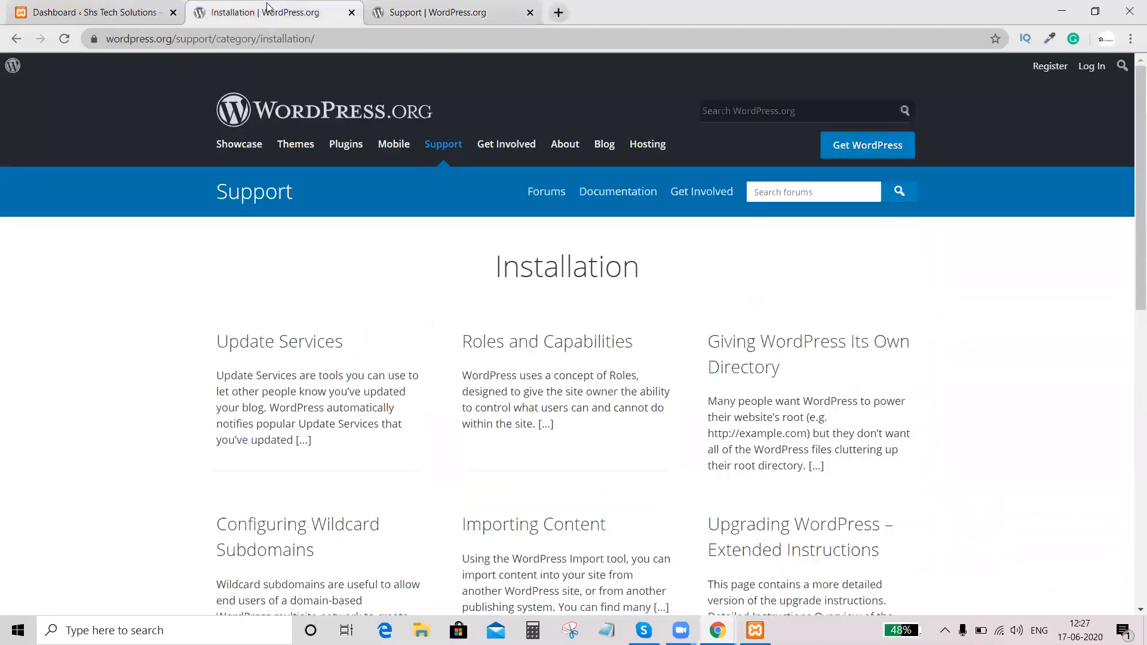
pyautogui.click(143, 14)
pyautogui.click(258, 7)
pyautogui.click(351, 12)
pyautogui.click(352, 12)
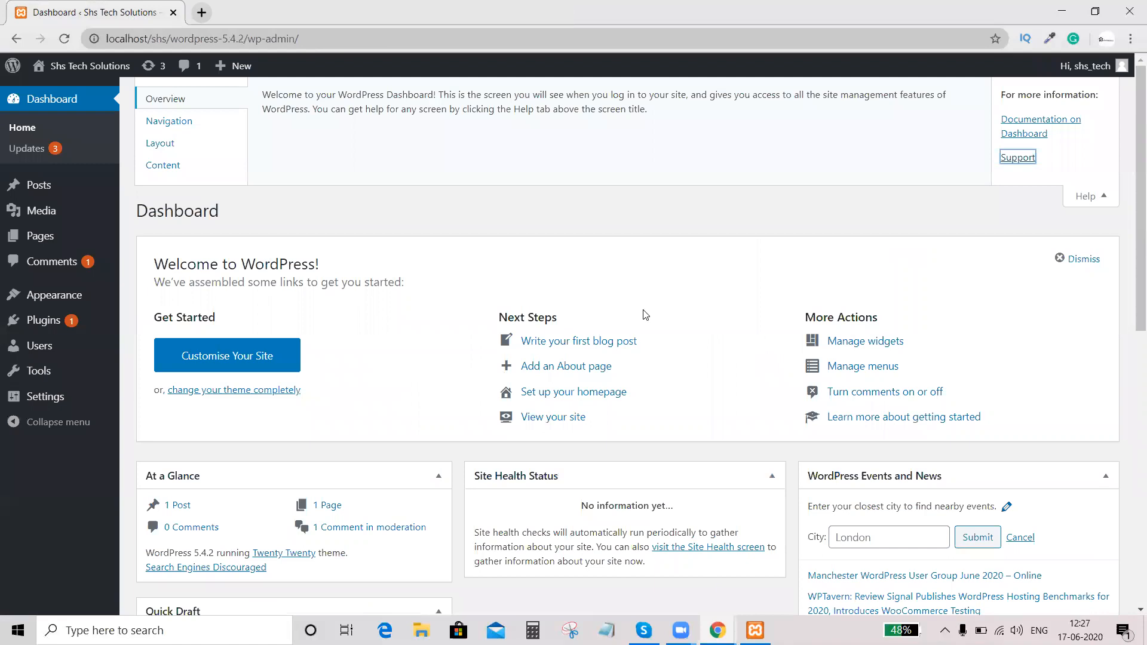
# - Open the Shs Tech Solutions site in a new browser tab and return to the dashboard
pyautogui.moveTo(69, 66)
pyautogui.click(58, 96)
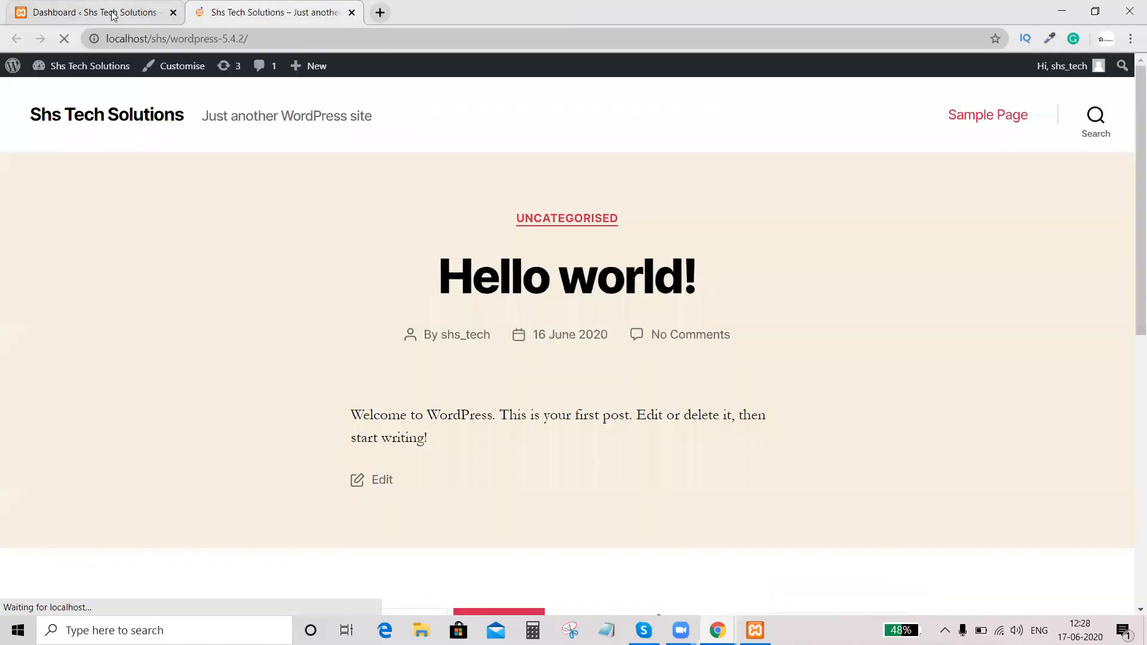
pyautogui.click(114, 14)
pyautogui.moveTo(54, 72)
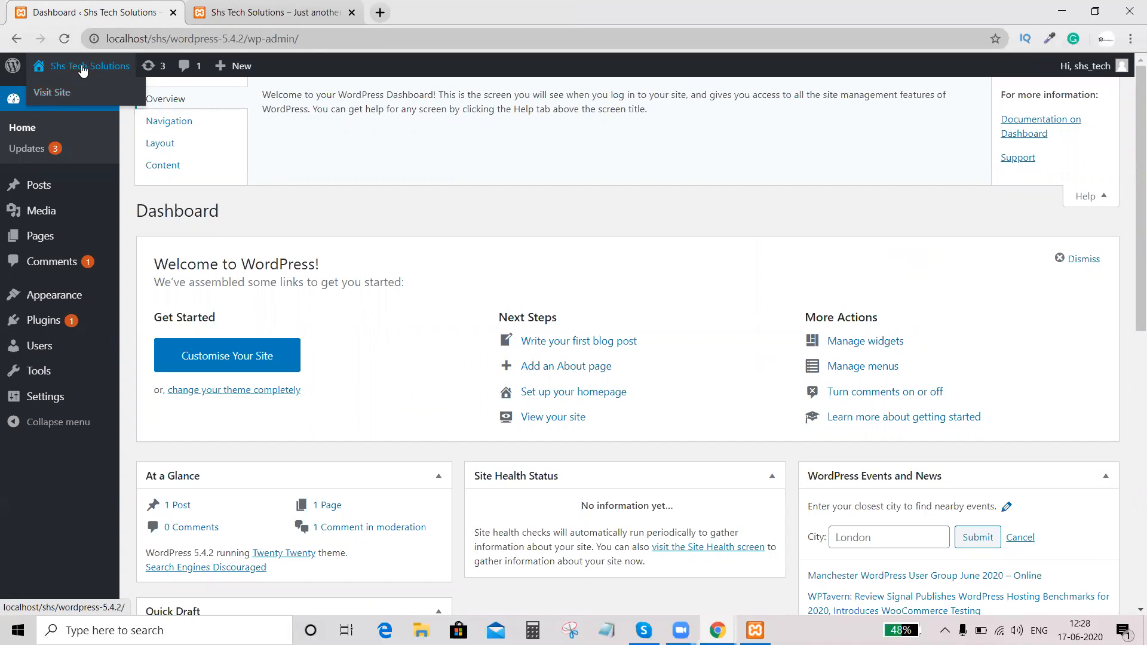
pyautogui.moveTo(96, 66)
# - Look through the site's front page, examining the Hello world! post and the tagline beside the site title
pyautogui.click(236, 13)
pyautogui.scroll(-9, 247, 256)
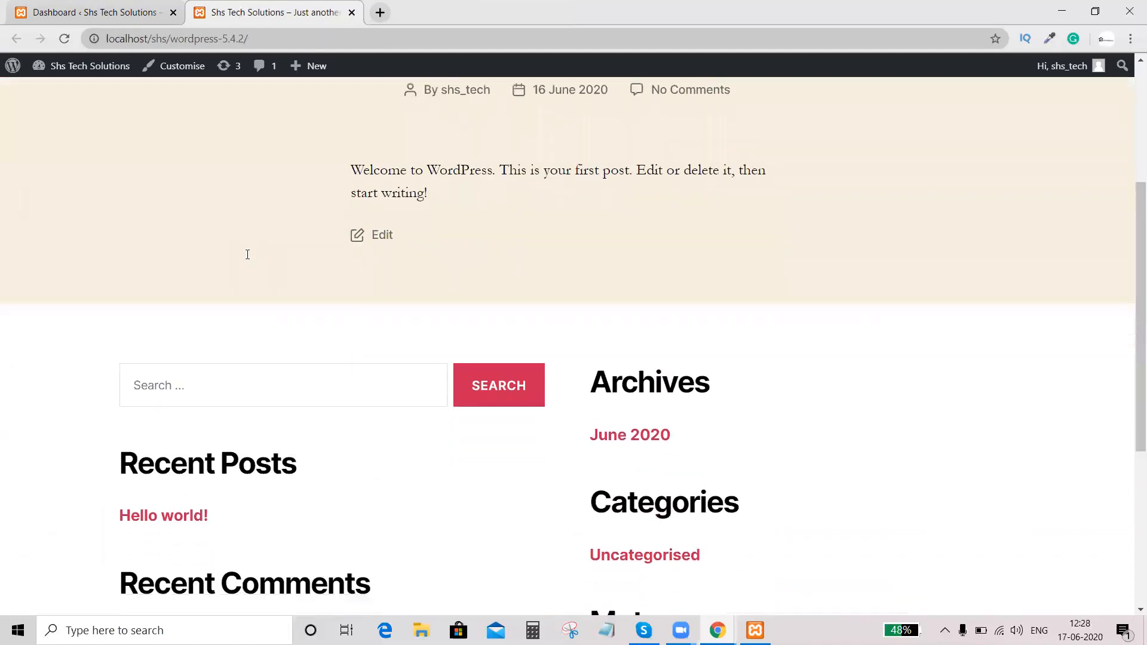
pyautogui.scroll(9, 248, 255)
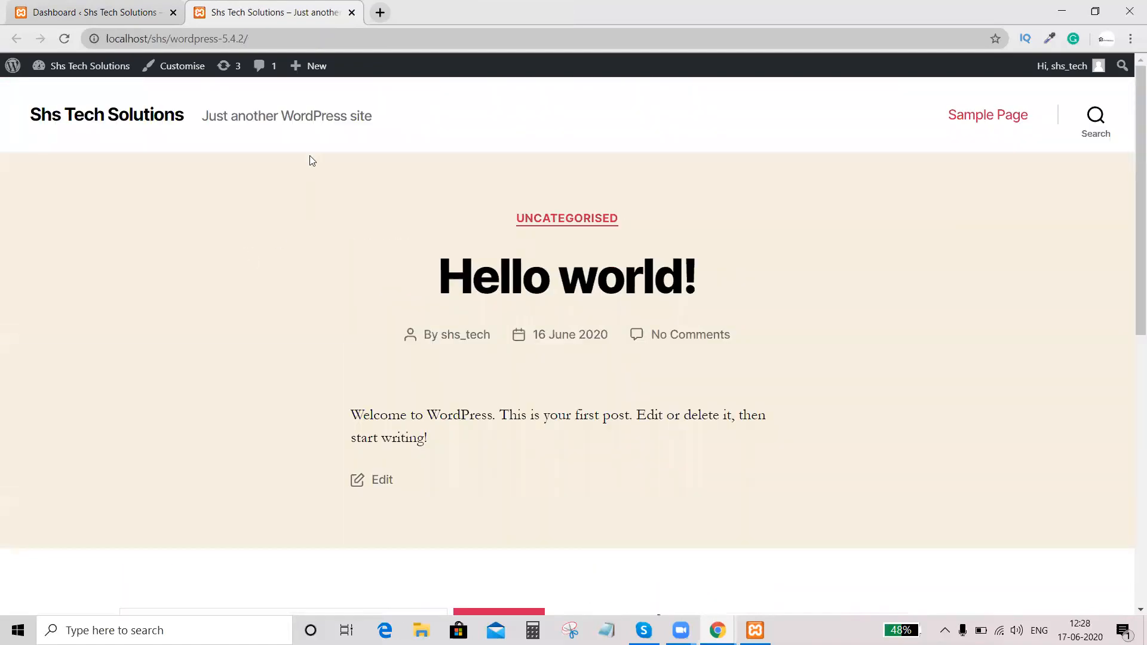
pyautogui.scroll(-5, 1046, 382)
pyautogui.scroll(5, 1006, 359)
pyautogui.moveTo(240, 118); pyautogui.dragTo(427, 130)
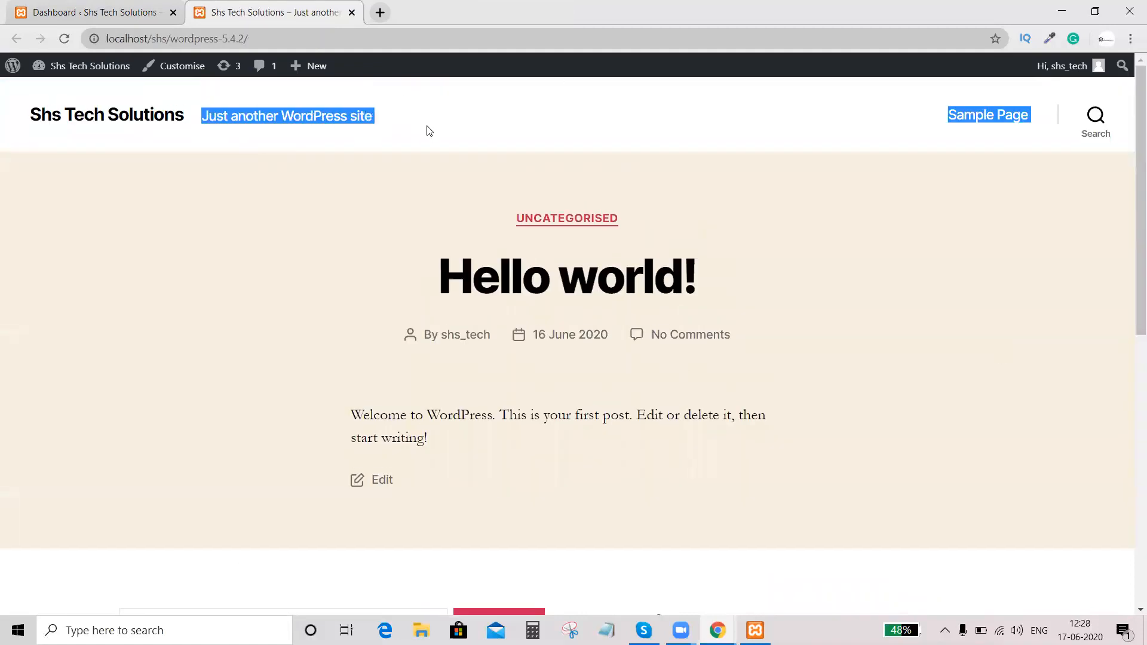
pyautogui.click(403, 124)
pyautogui.moveTo(264, 115); pyautogui.dragTo(230, 116)
pyautogui.click(344, 148)
pyautogui.moveTo(352, 116); pyautogui.dragTo(264, 116)
# - Open the WordPress Updates page from the dashboard and review the available plugin and theme updates
pyautogui.click(103, 7)
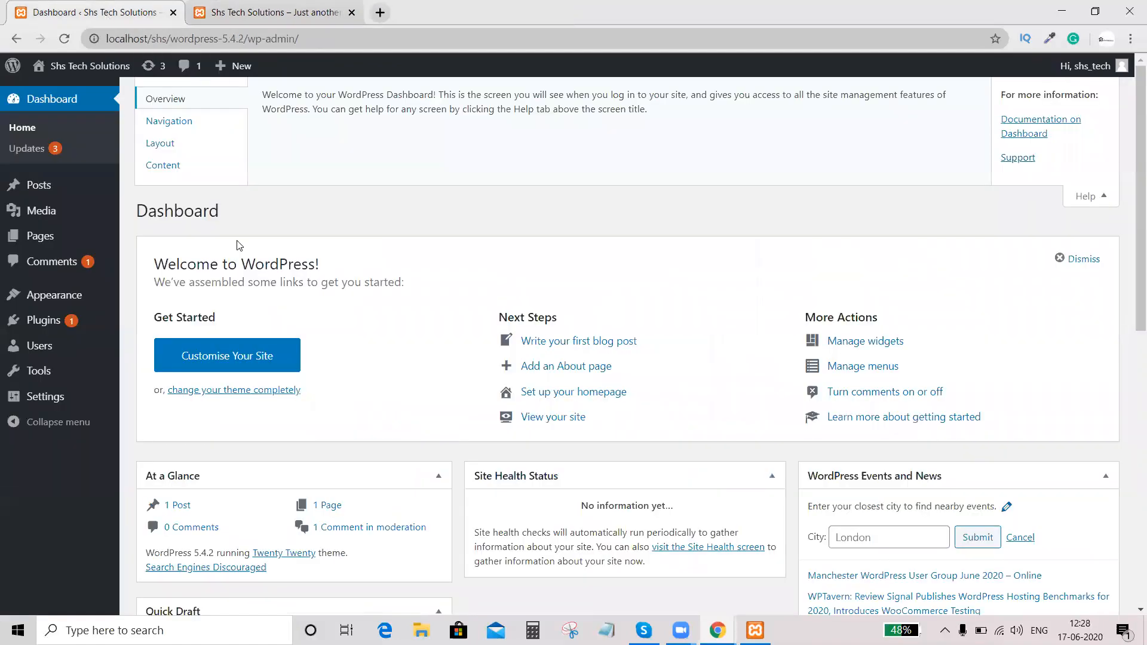
pyautogui.click(32, 154)
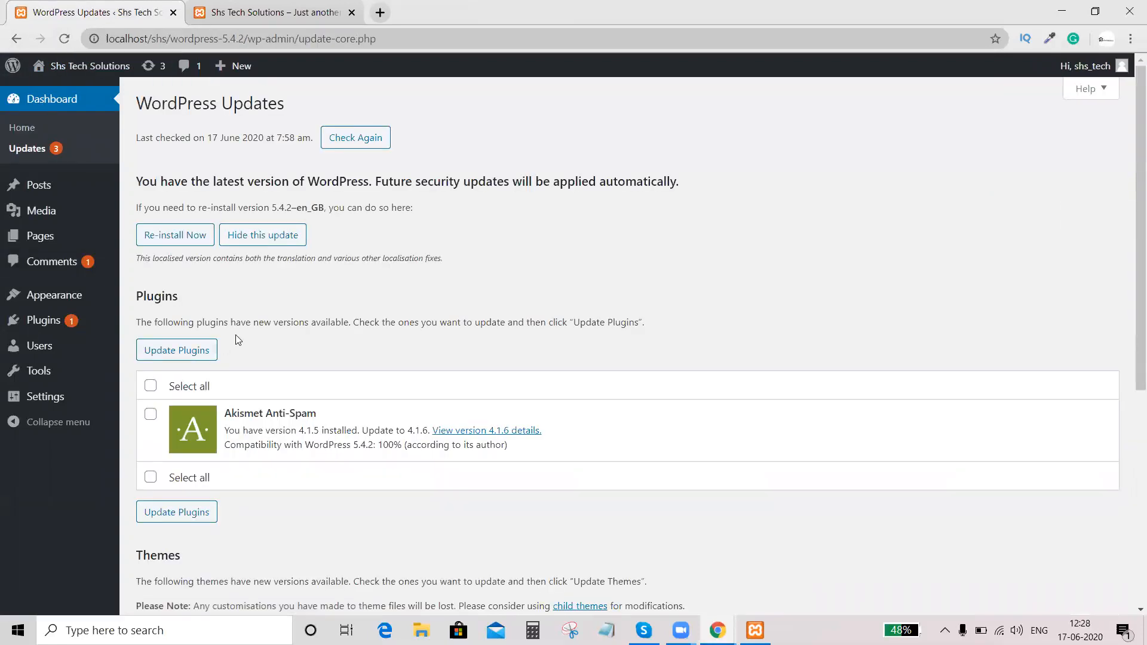
pyautogui.scroll(-3, 242, 253)
pyautogui.scroll(3, 236, 333)
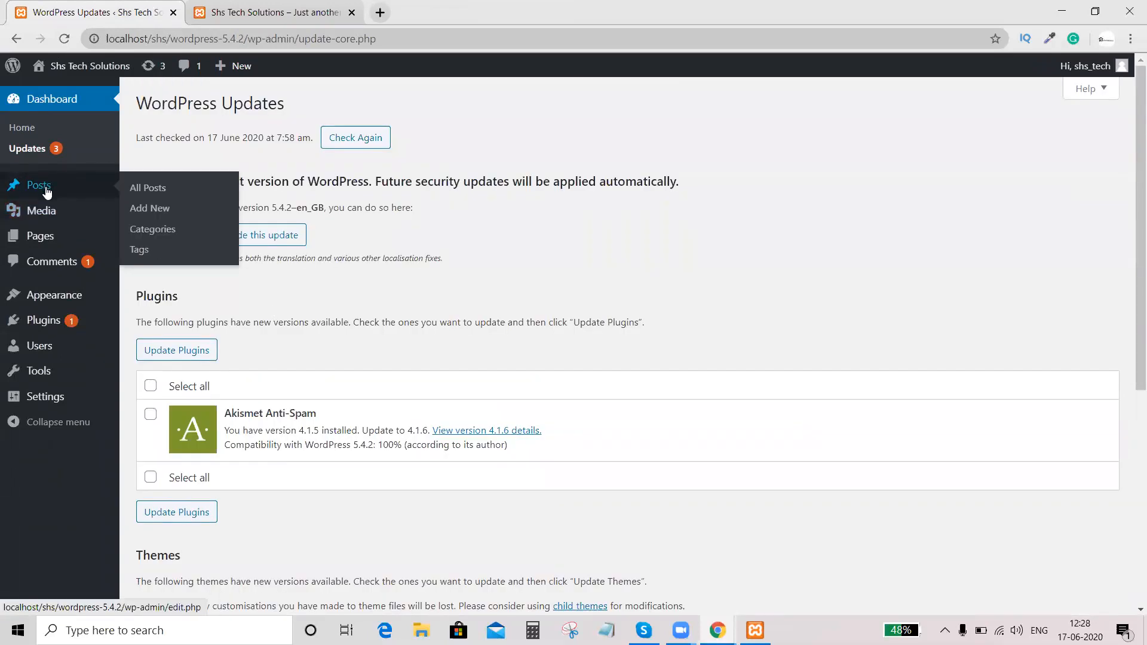
# - Open the list of all posts and preview the Shs Tech draft
pyautogui.moveTo(60, 205)
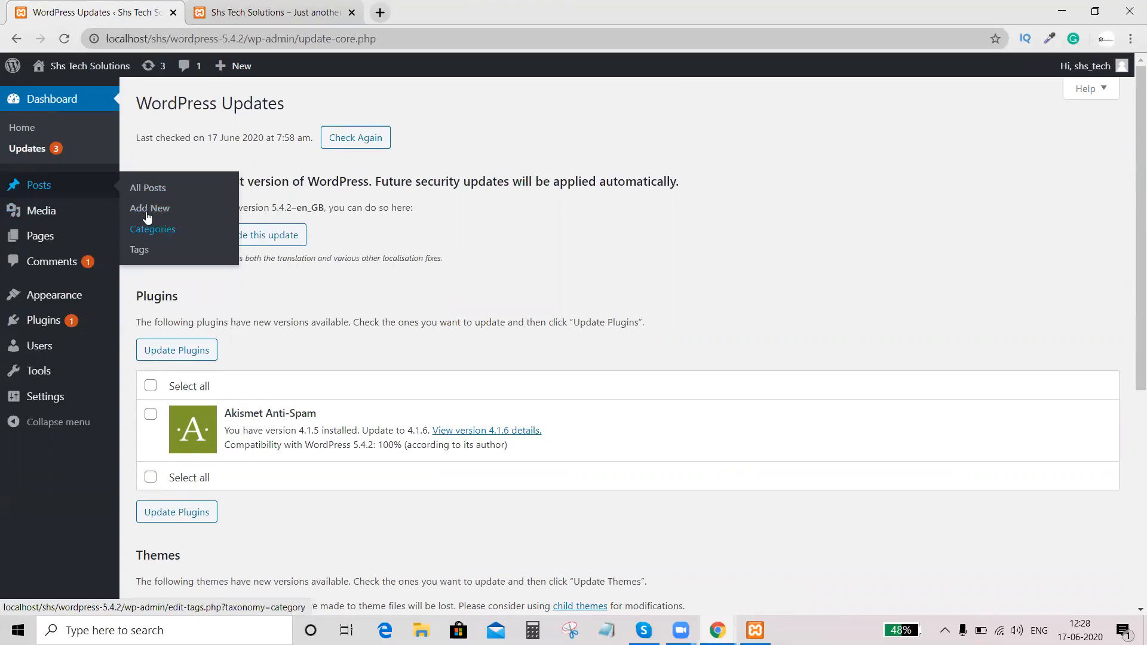
pyautogui.click(147, 189)
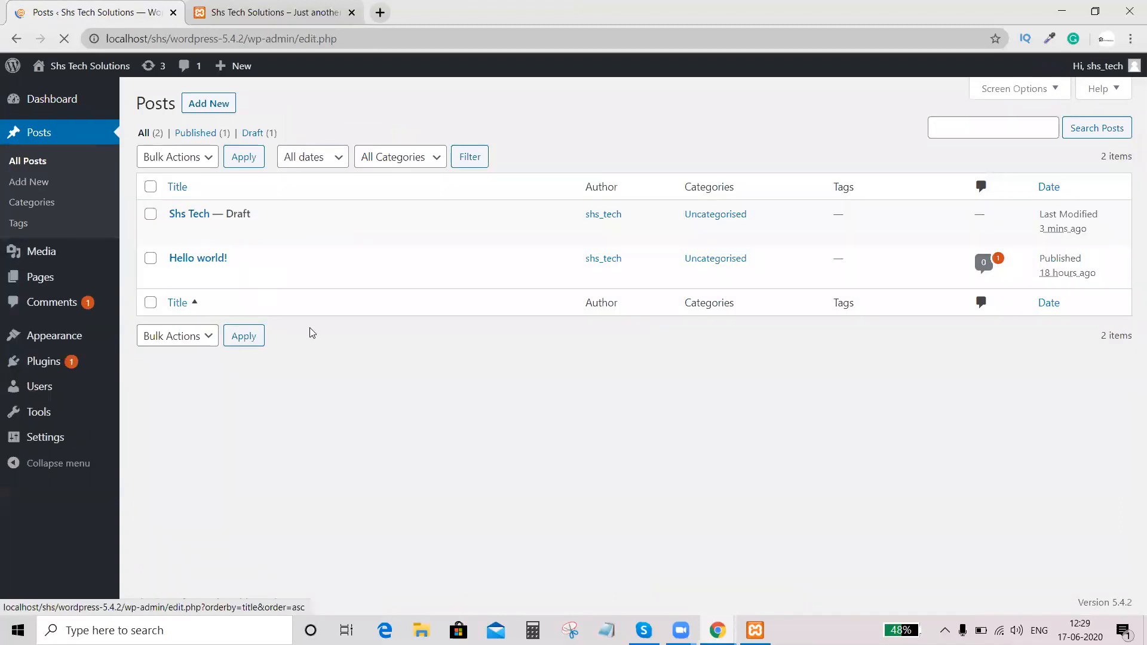
pyautogui.moveTo(171, 227)
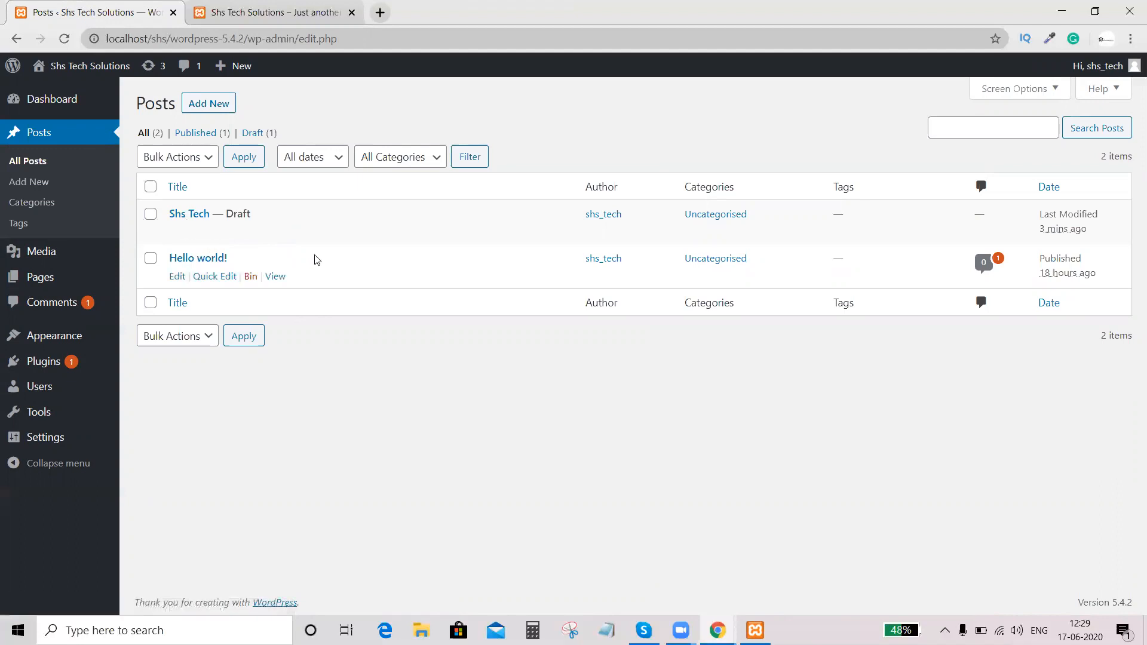
pyautogui.click(280, 231)
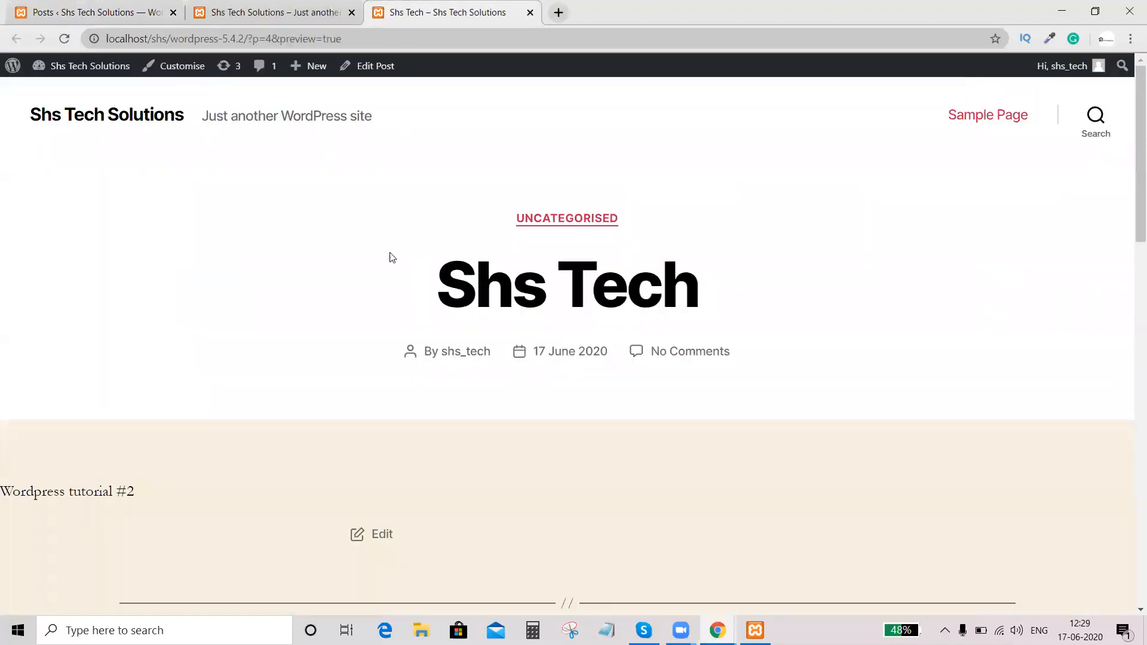
# - Examine the title and content of the Shs Tech draft preview, and switch to the site's front page to compare
pyautogui.doubleClick(490, 281)
pyautogui.moveTo(649, 260); pyautogui.dragTo(731, 300)
pyautogui.click(731, 286)
pyautogui.scroll(-3, 385, 265)
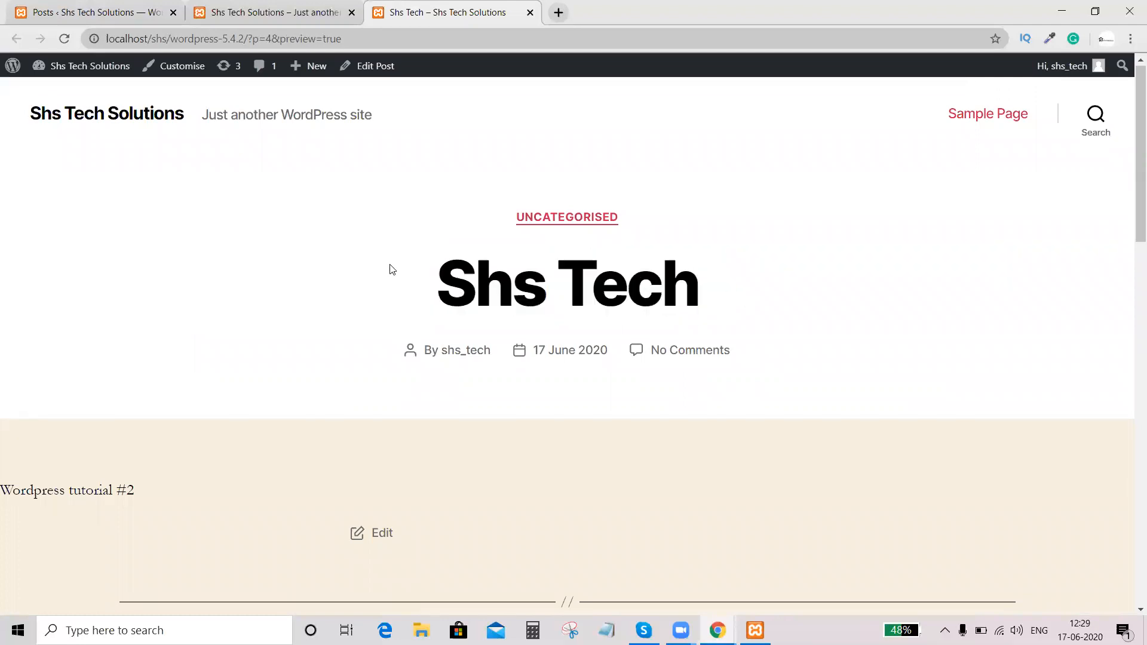
pyautogui.scroll(-4, 251, 153)
pyautogui.scroll(5, 223, 251)
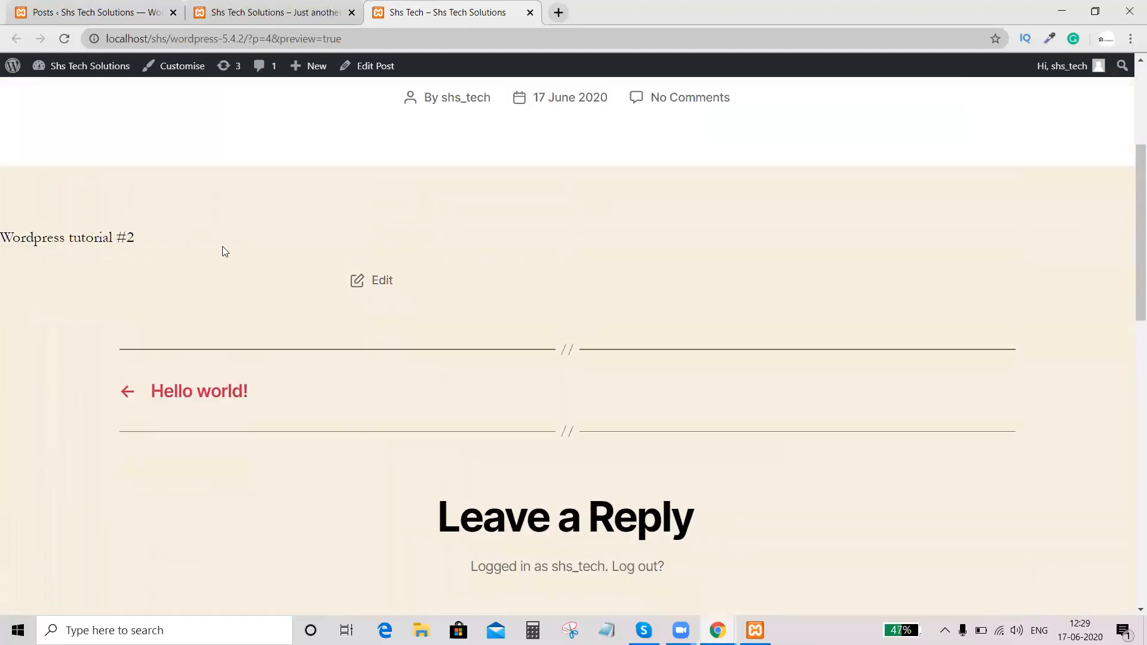
pyautogui.moveTo(133, 343); pyautogui.dragTo(3, 339)
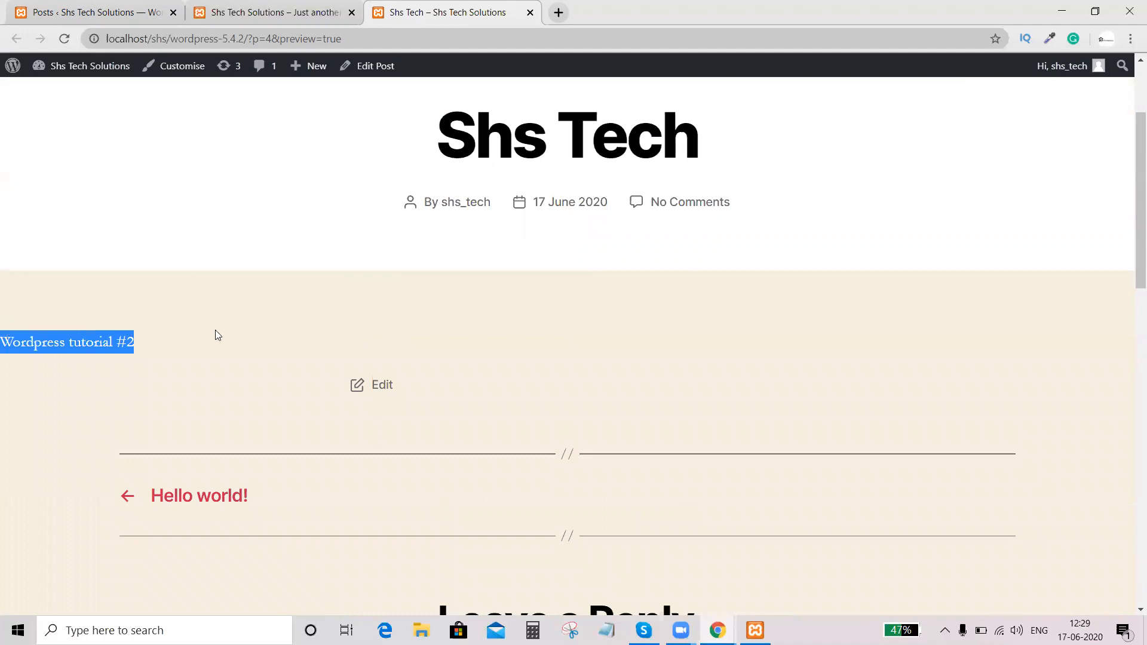
pyautogui.scroll(-4, 216, 334)
pyautogui.scroll(1, 217, 333)
pyautogui.click(275, 12)
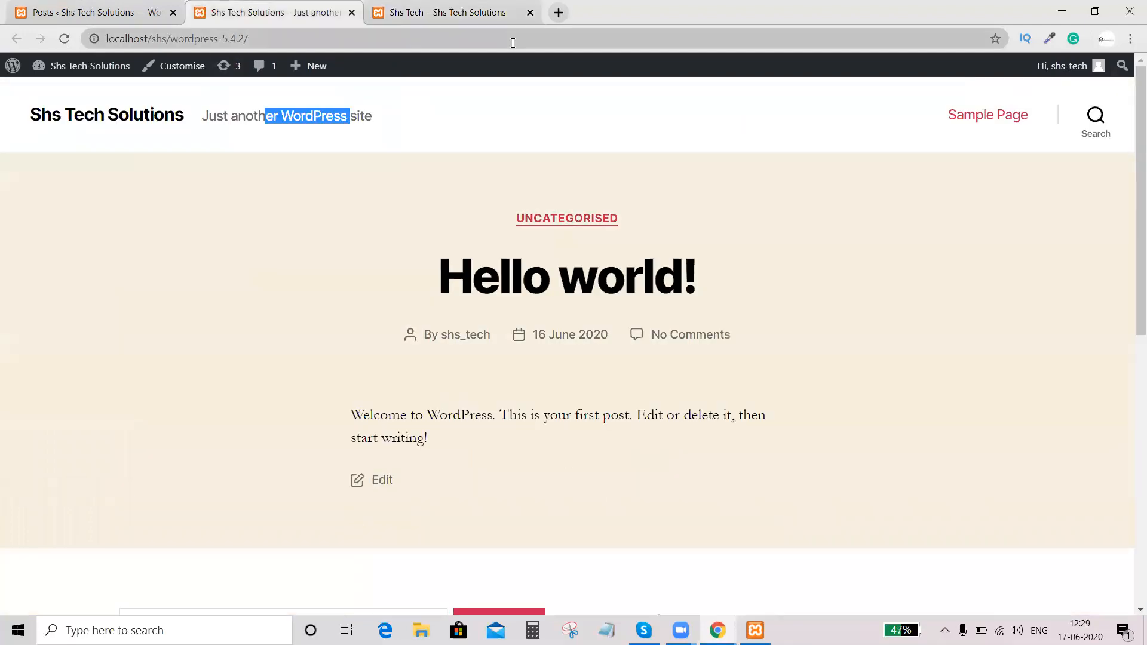
# - Close the Shs Tech draft preview, view the published Hello world! post, and compare it with the site's front page
pyautogui.click(530, 13)
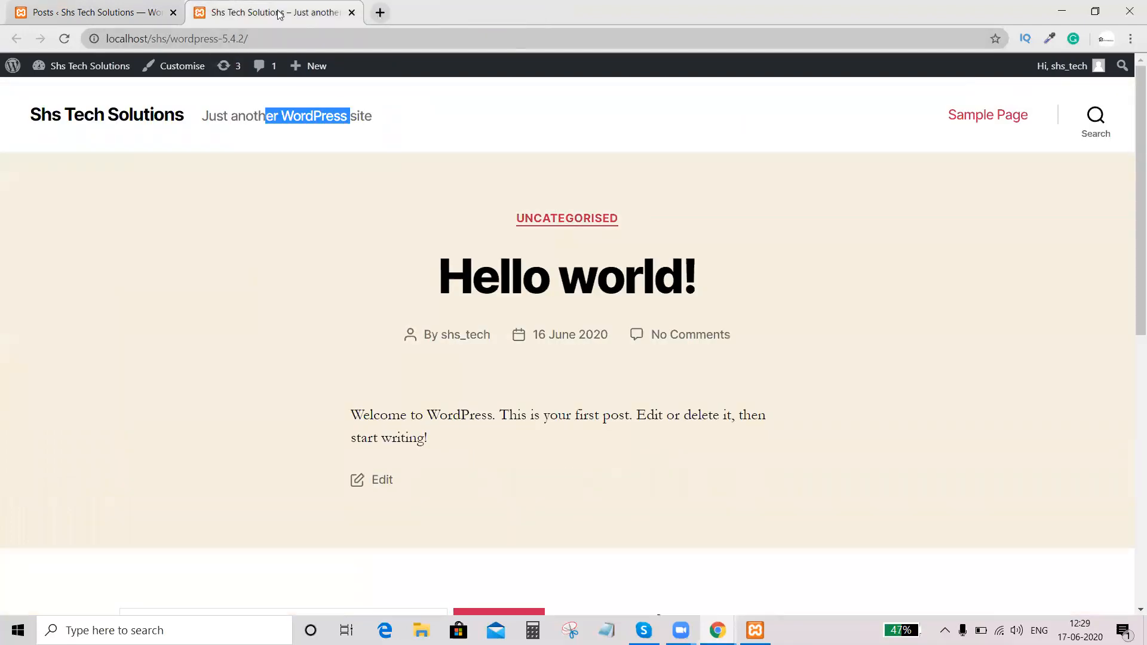
pyautogui.click(1, 4)
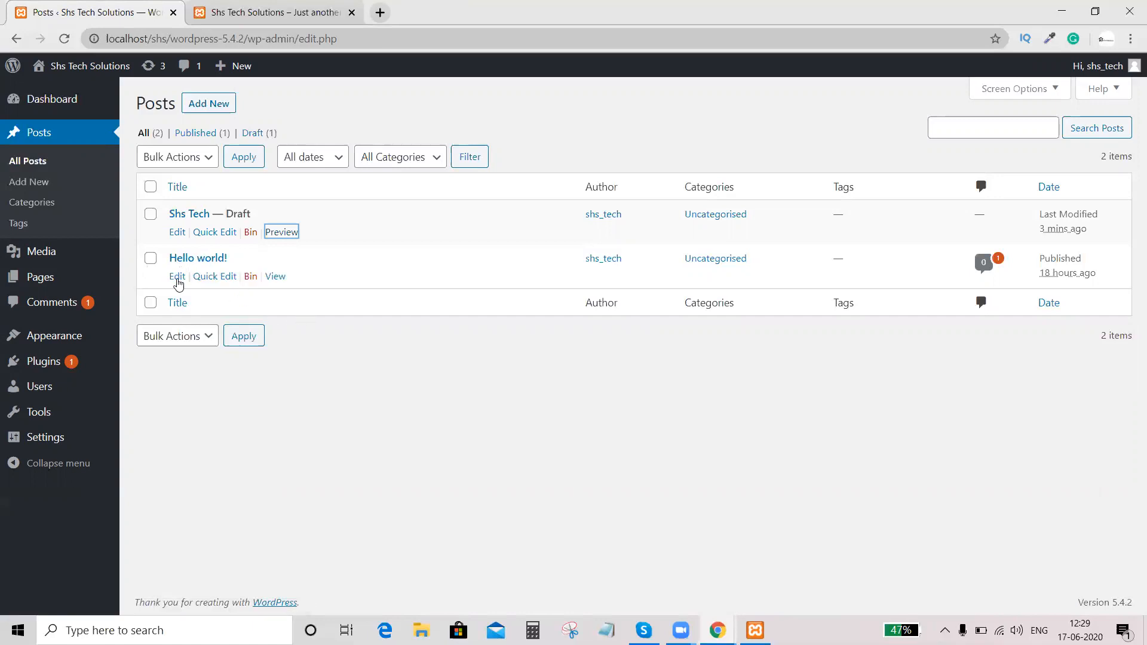
pyautogui.click(277, 278)
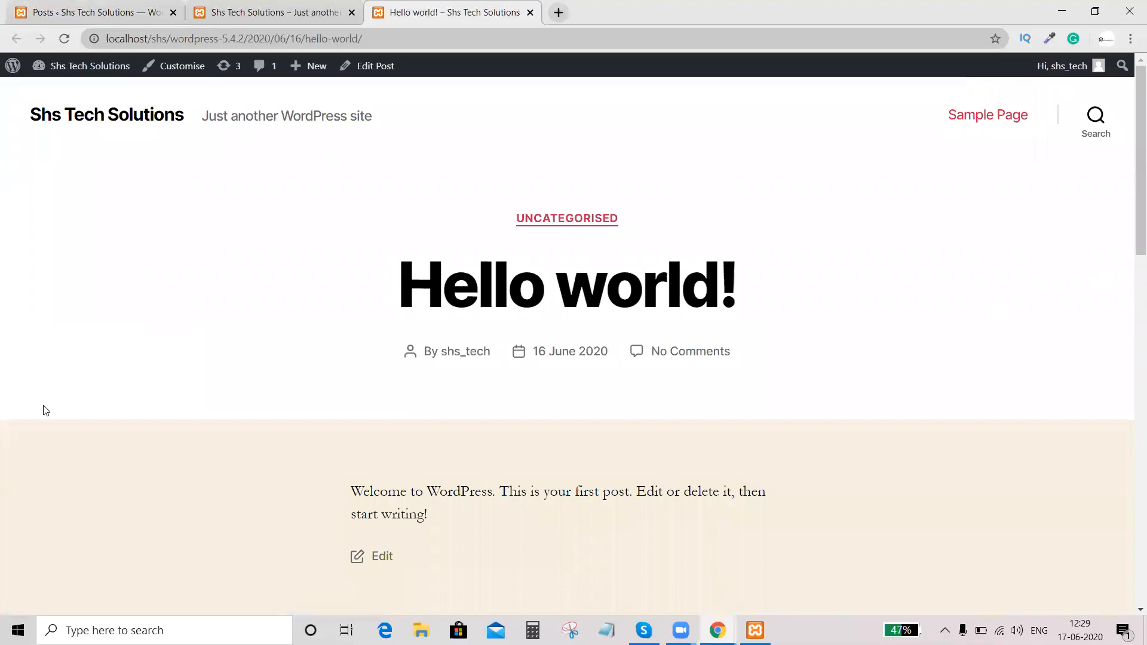
pyautogui.scroll(-3, 514, 362)
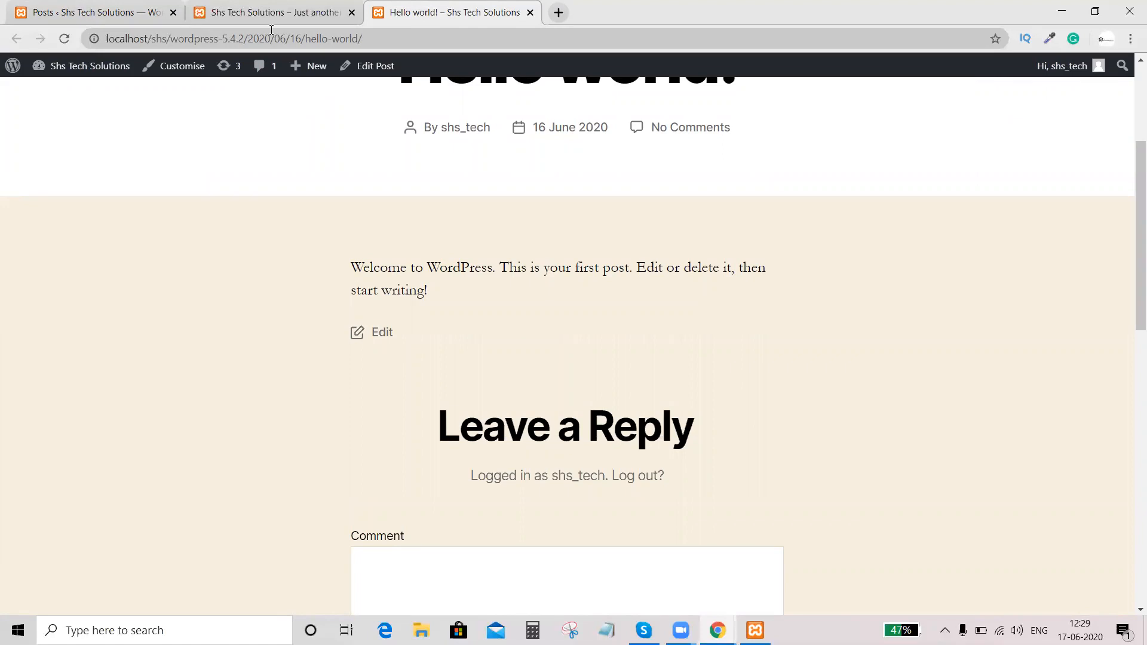
pyautogui.click(268, 11)
pyautogui.scroll(-4, 402, 405)
pyautogui.scroll(3, 403, 405)
# - Open the Hello world! post for editing in a separate tab and go through the Block Editor welcome guide to its end
pyautogui.click(104, 11)
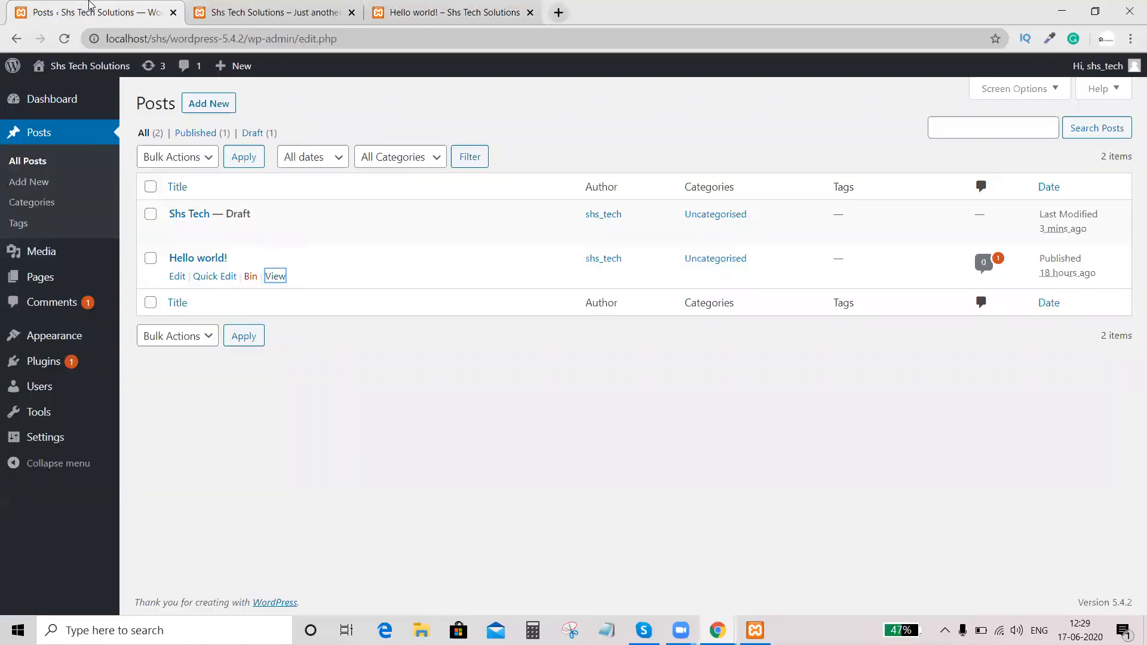
pyautogui.keyDown('ctrl'); pyautogui.click(178, 276); pyautogui.keyUp('ctrl')
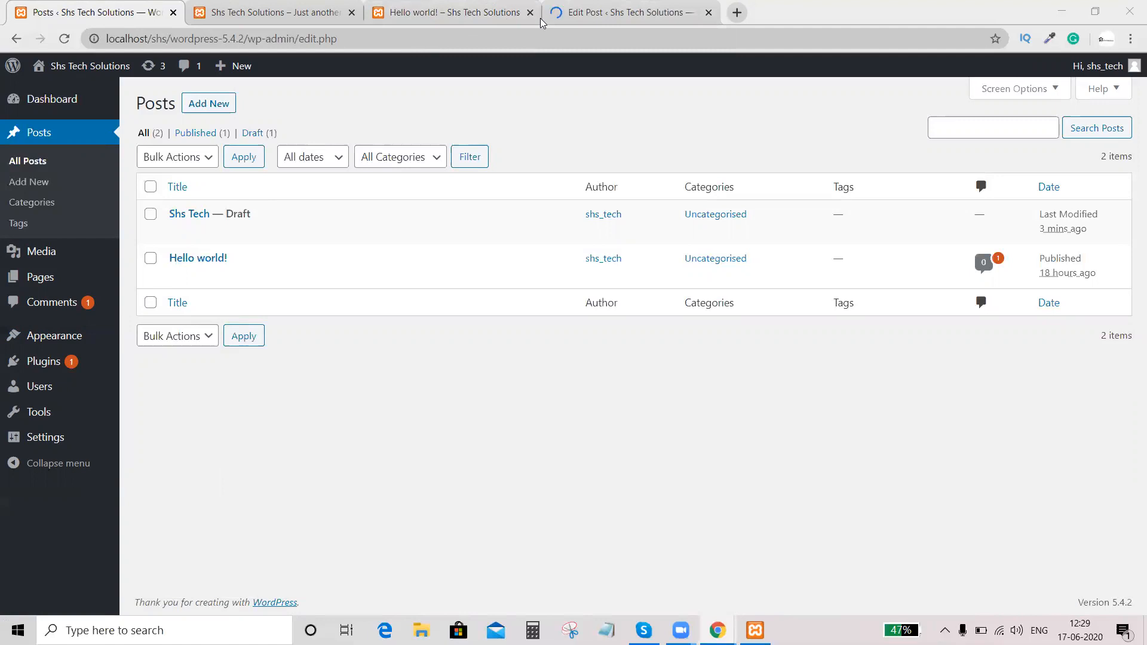
pyautogui.click(563, 12)
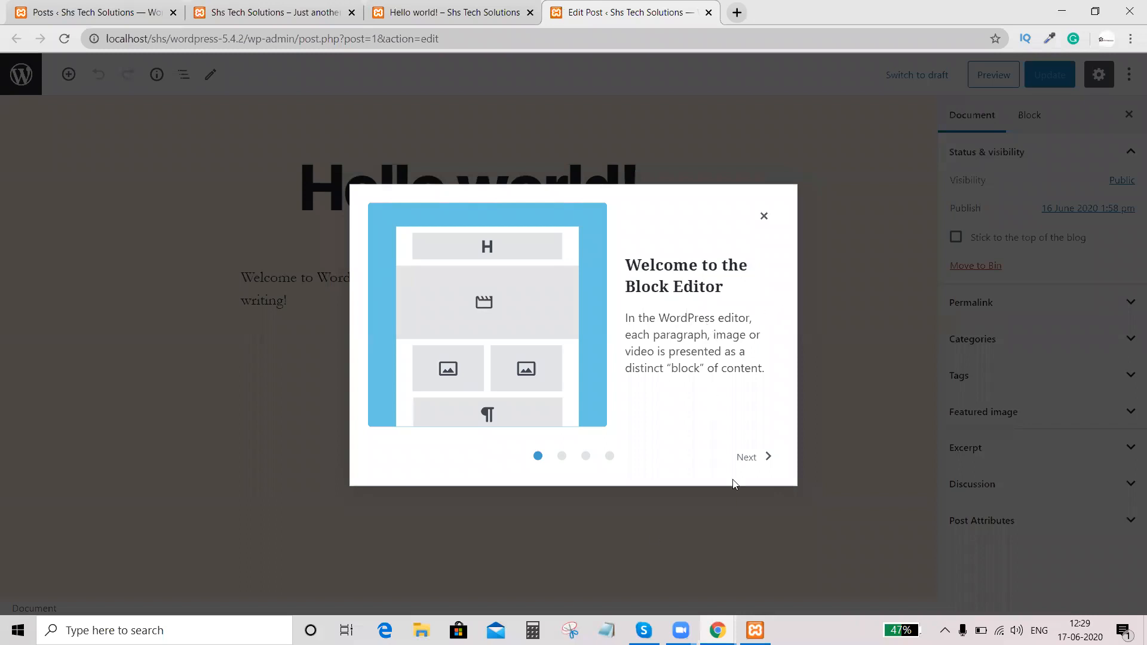
pyautogui.click(759, 456)
pyautogui.click(763, 469)
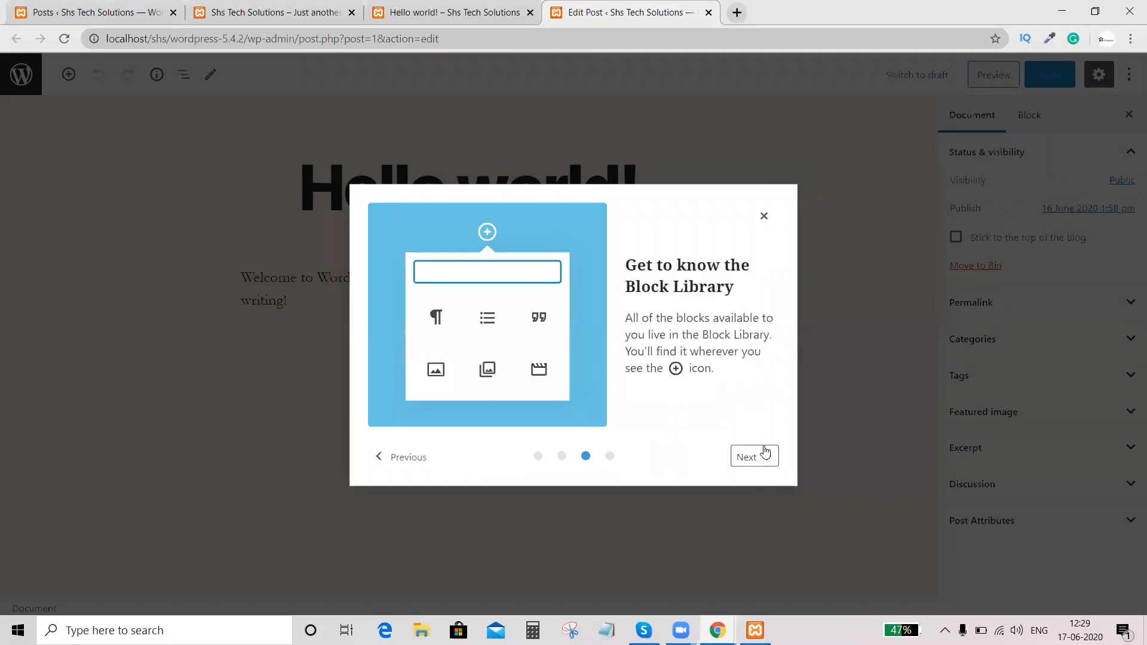
pyautogui.click(762, 457)
pyautogui.click(762, 456)
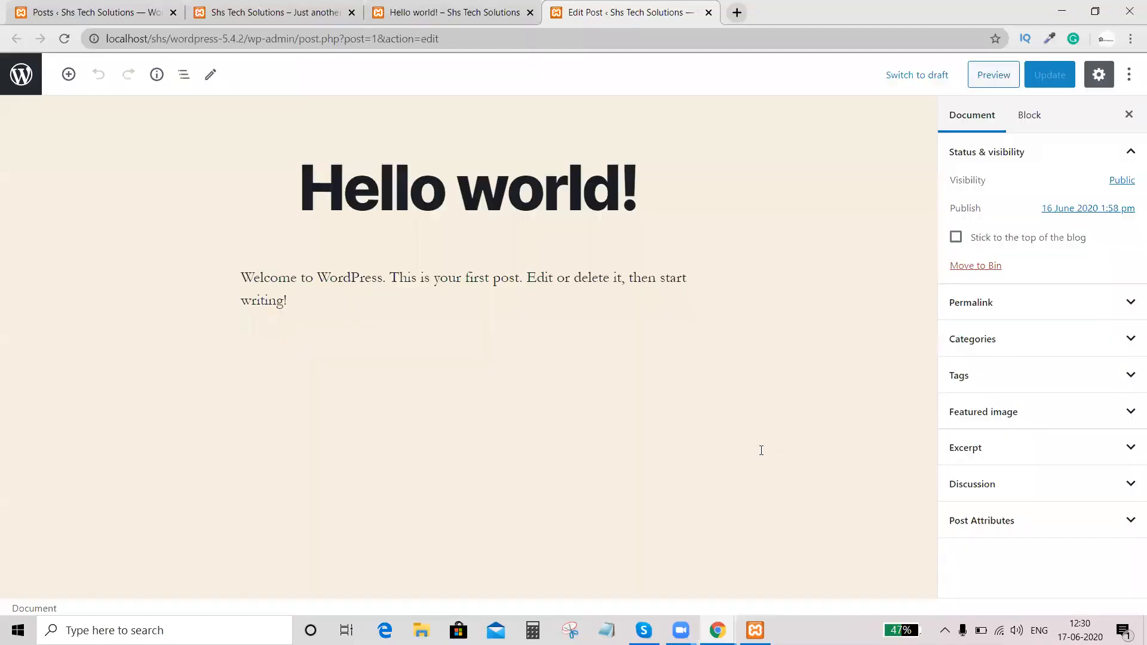
# - Replace the Hello world! post's title with "Shs Tech Solutions" and update the post
pyautogui.click(330, 208)
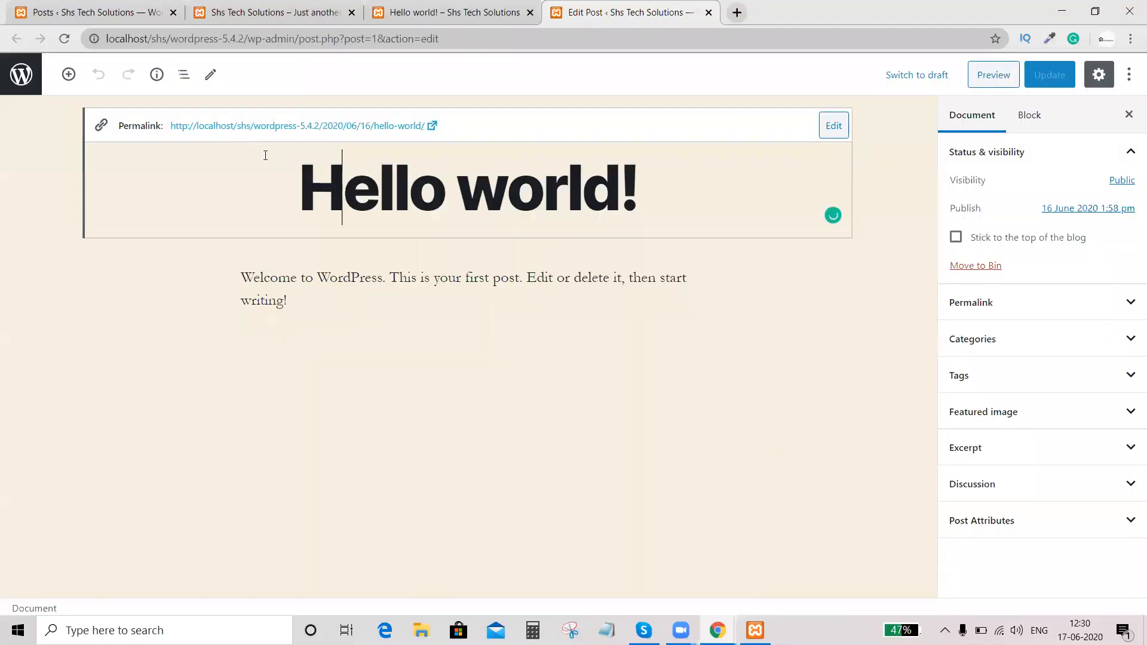
pyautogui.click(643, 190)
pyautogui.click(622, 193)
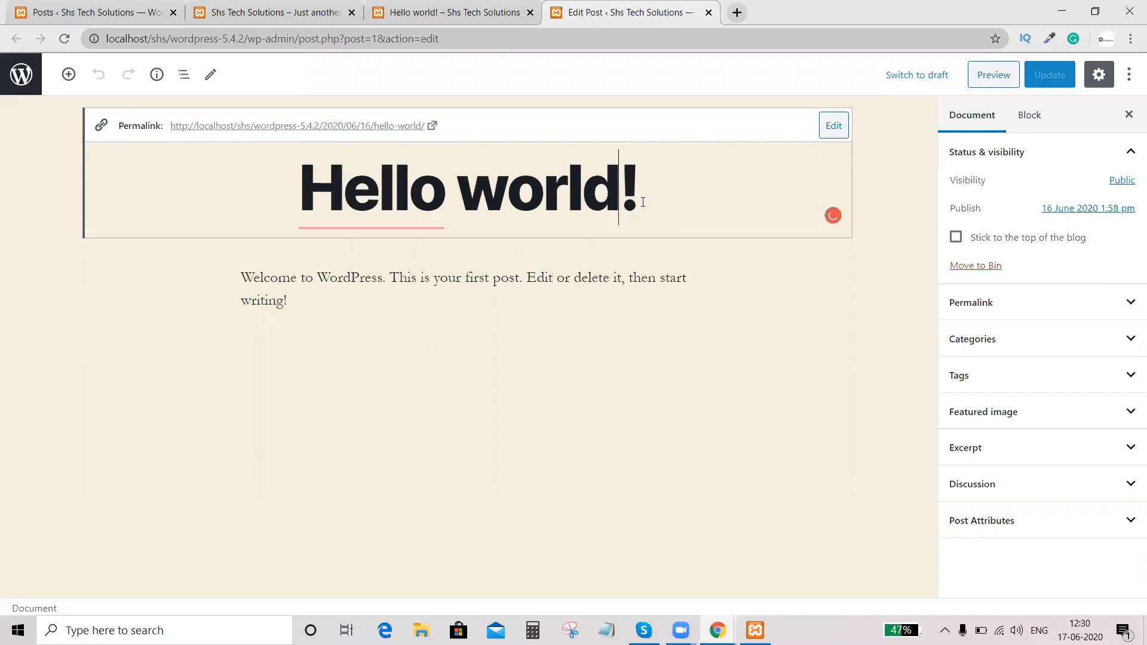
pyautogui.press('Delete')
pyautogui.press('BackSpace')
pyautogui.press('BackSpace')
pyautogui.press('BackSpace')
pyautogui.press('BackSpace')
pyautogui.press('BackSpace')
pyautogui.press('BackSpace')
pyautogui.press('BackSpace')
pyautogui.press('BackSpace')
pyautogui.press('BackSpace')
pyautogui.press('BackSpace')
pyautogui.press('BackSpace')
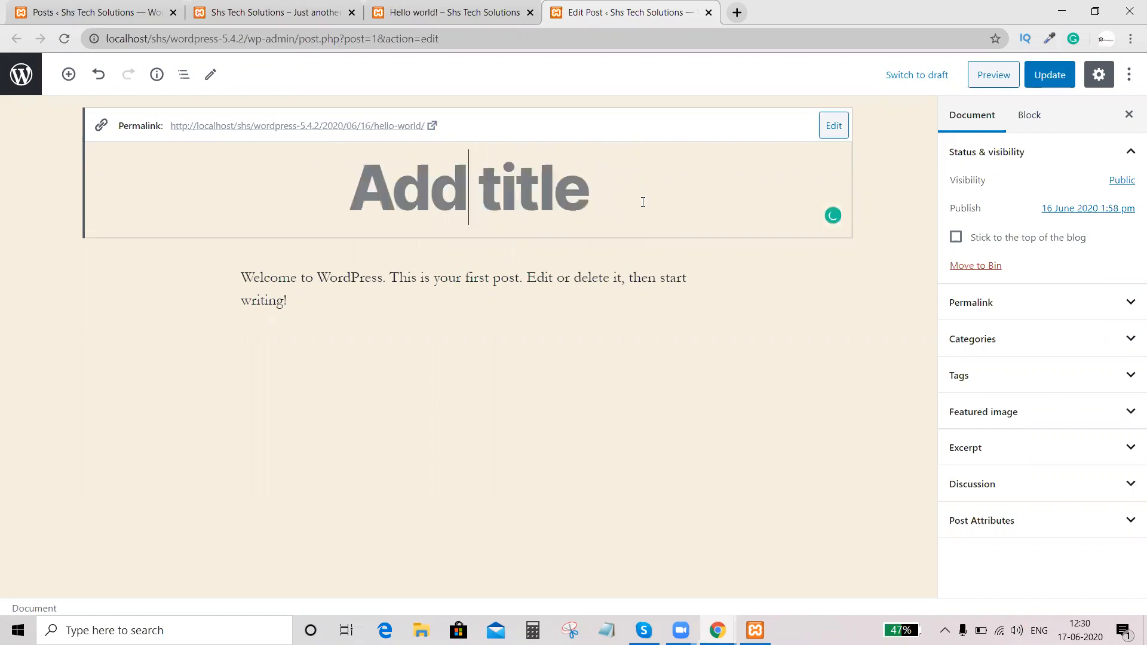
pyautogui.write('Shs ')
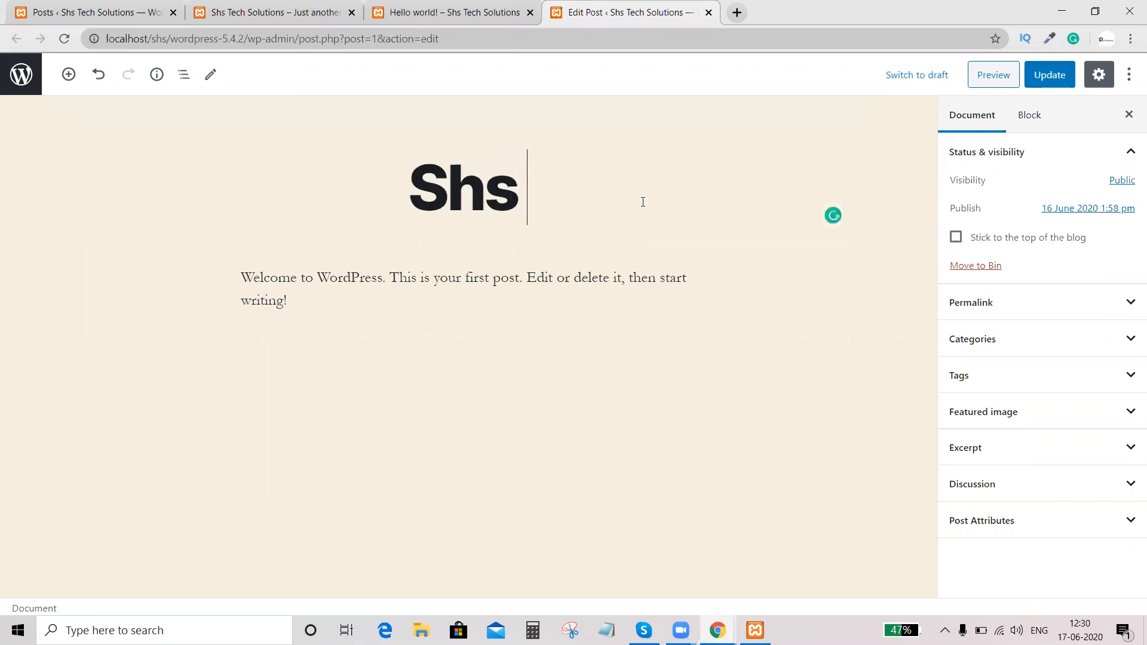
pyautogui.write('Tech S')
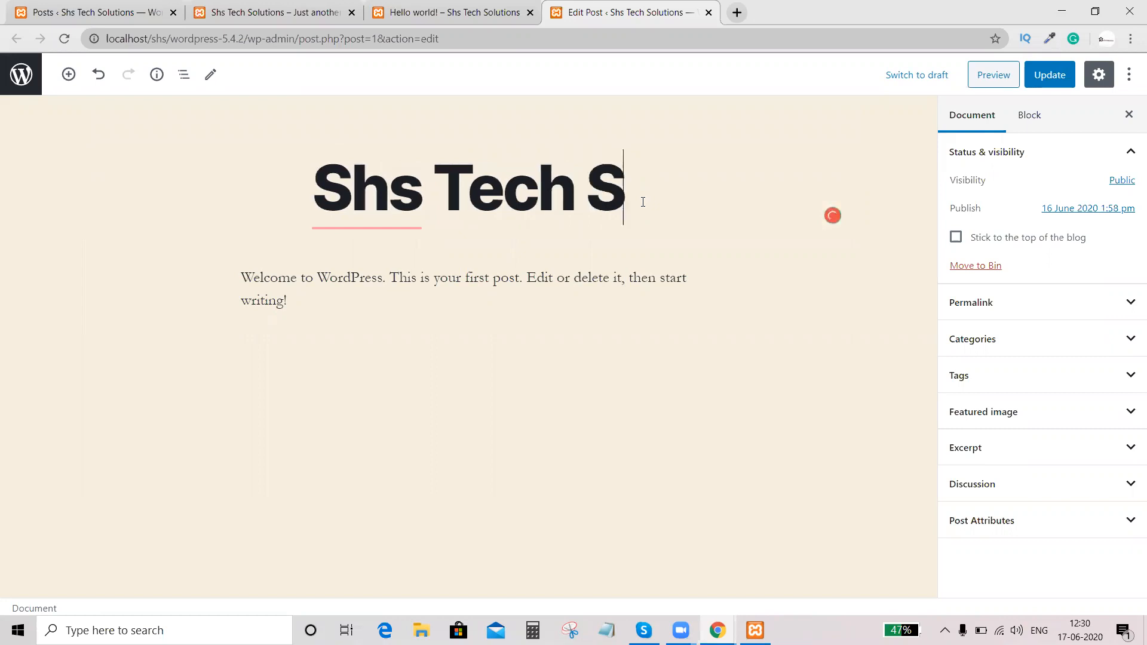
pyautogui.write('olutions')
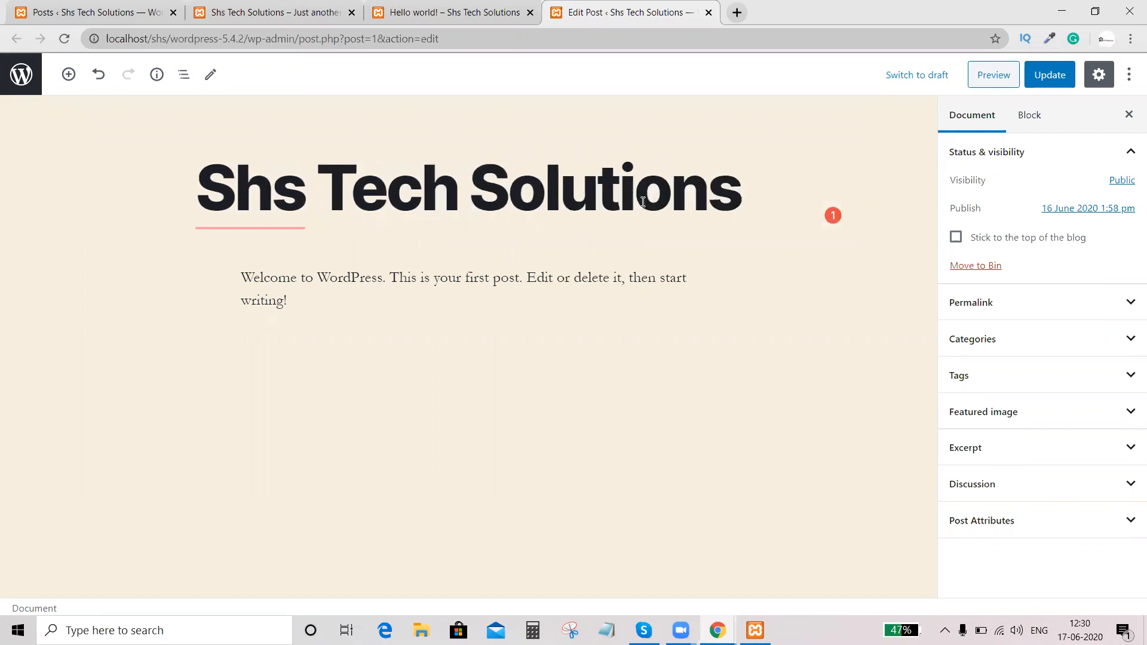
pyautogui.click(254, 193)
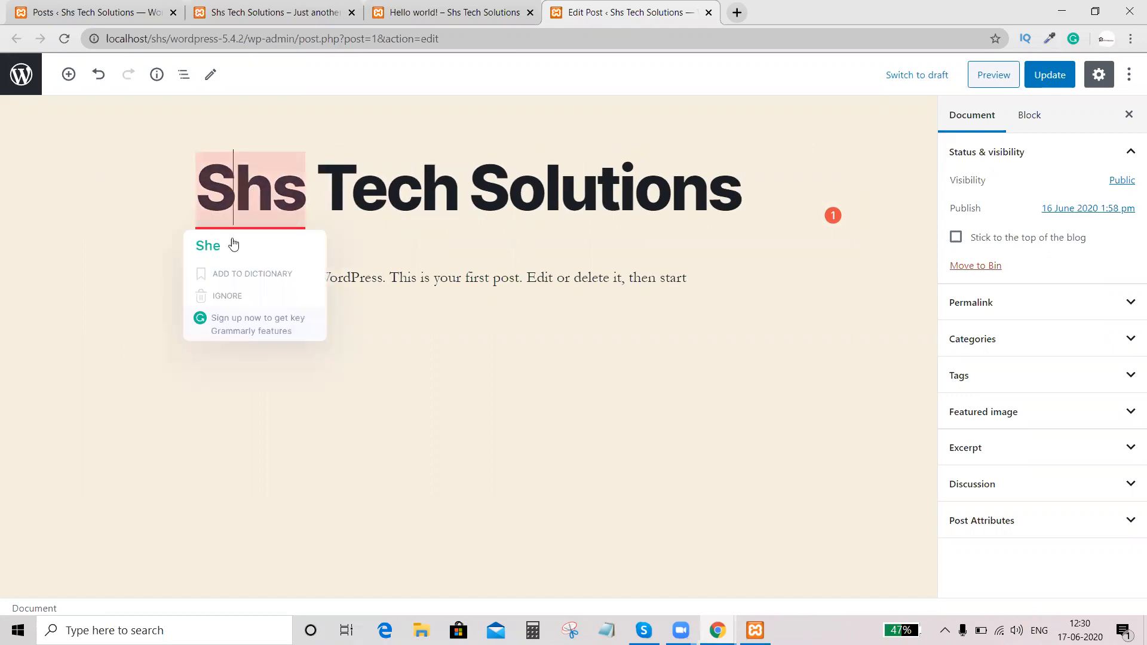
pyautogui.click(1054, 72)
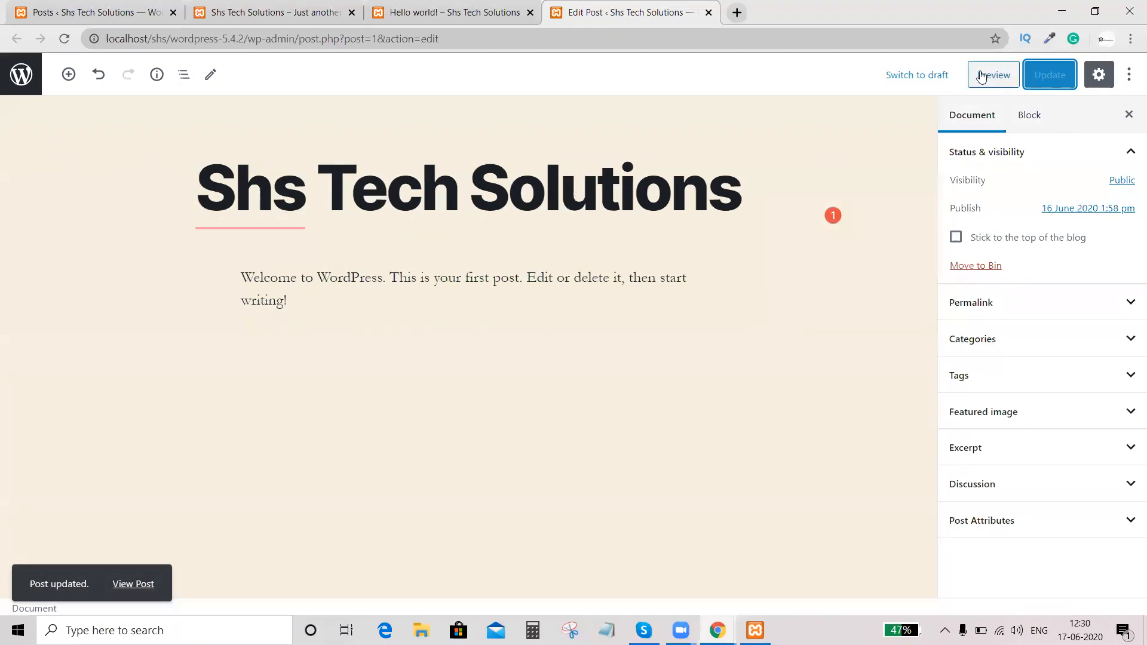
# - Reload the published post's page and check its title and category
pyautogui.click(451, 10)
pyautogui.scroll(4, 76, 97)
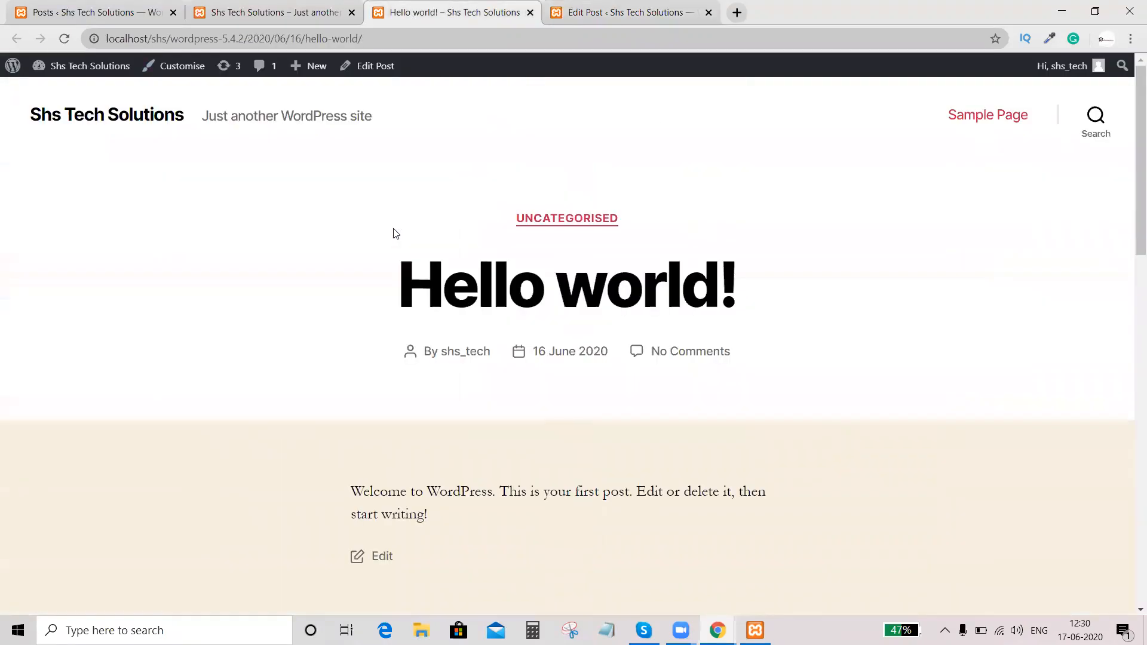
pyautogui.click(64, 42)
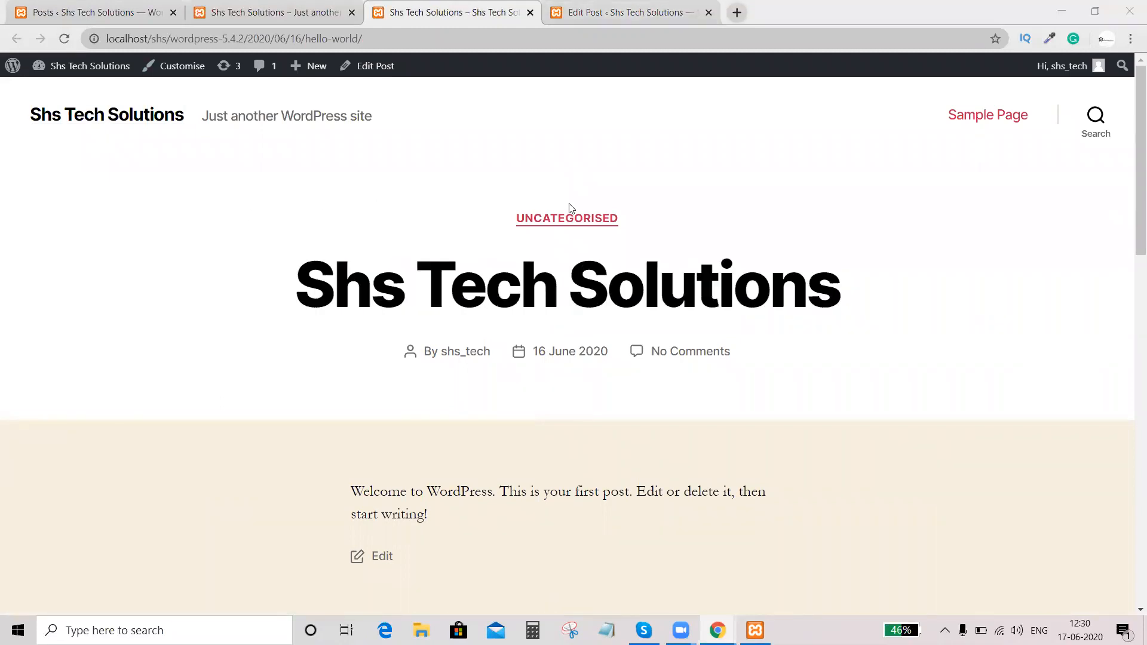
pyautogui.moveTo(503, 224); pyautogui.dragTo(657, 199)
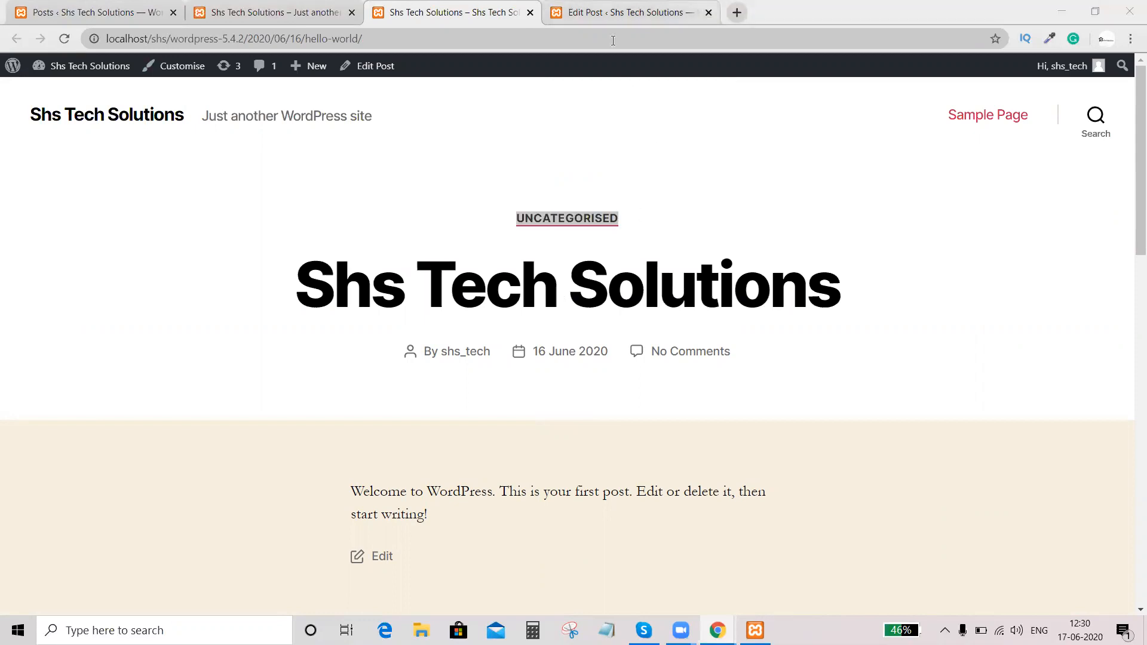
# - Close the post editor tab and look over the post on the site's front page
pyautogui.click(576, 18)
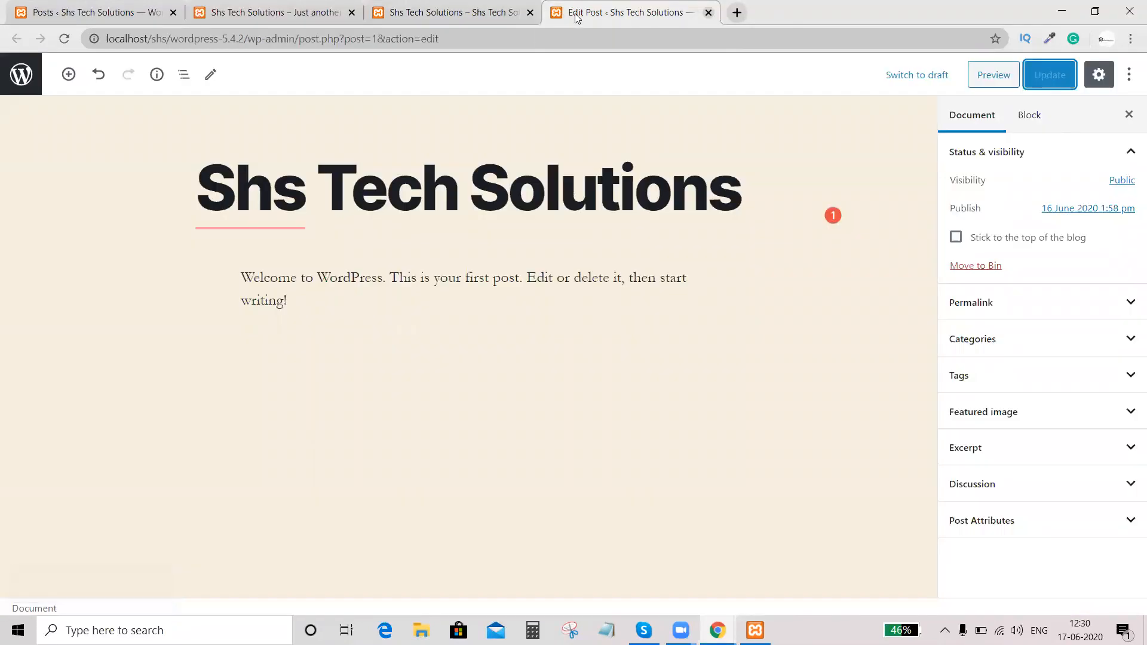
pyautogui.middleClick(576, 17)
pyautogui.click(264, 14)
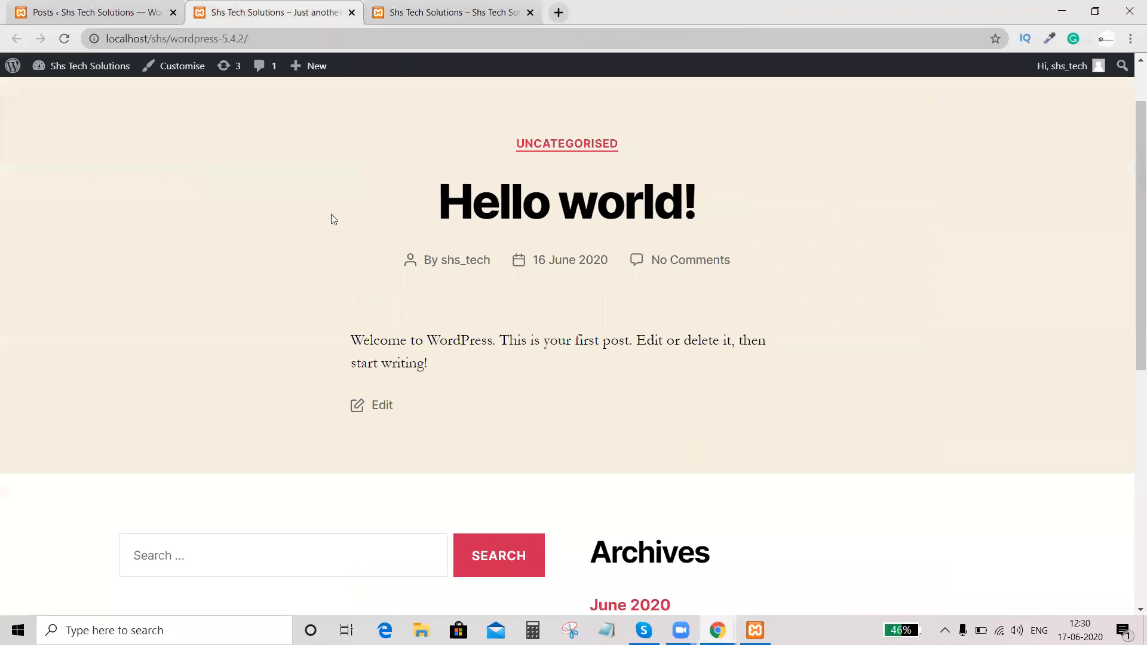
pyautogui.scroll(3, 333, 219)
# - Return to the admin area, open the Media Library and start adding a new media file
pyautogui.click(95, 12)
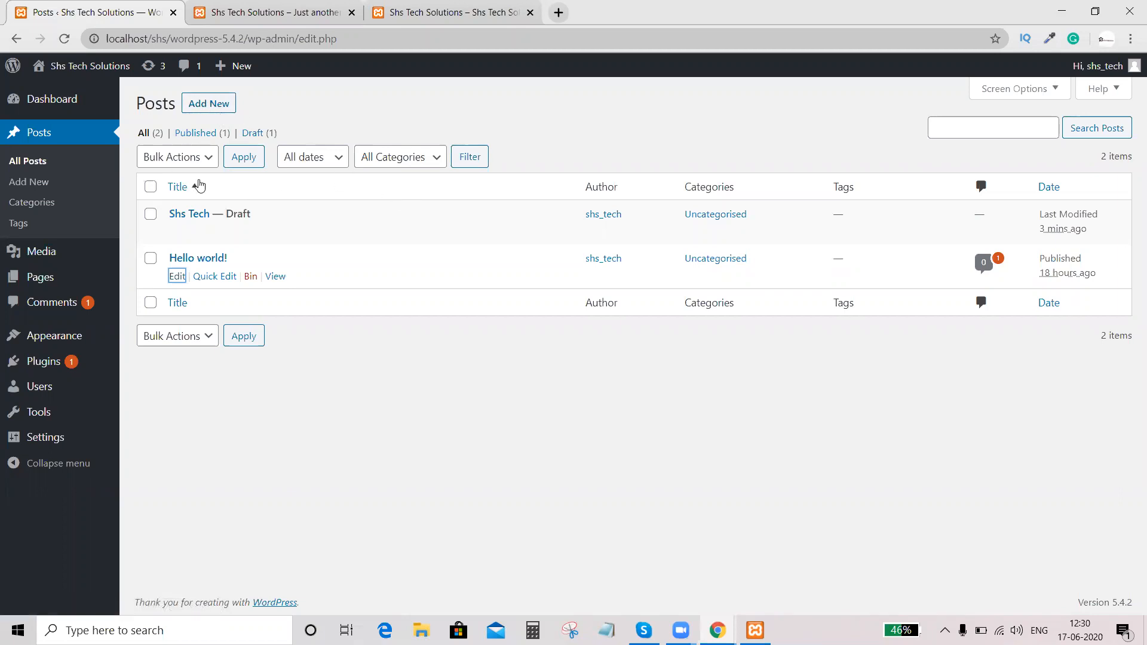
pyautogui.moveTo(48, 264)
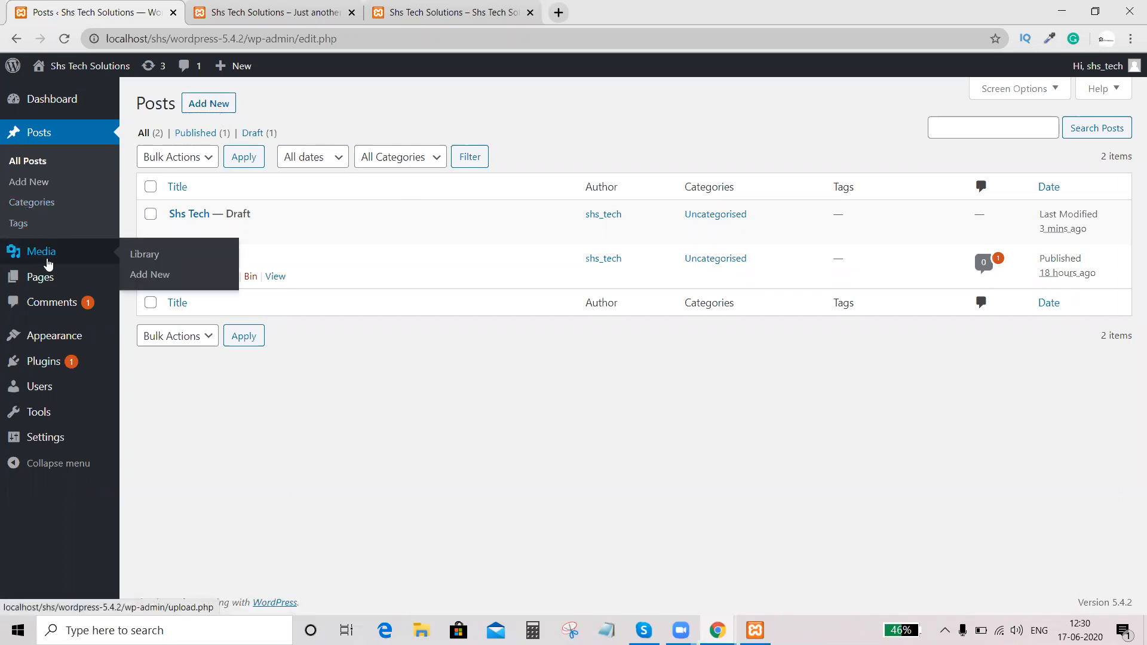
pyautogui.click(136, 259)
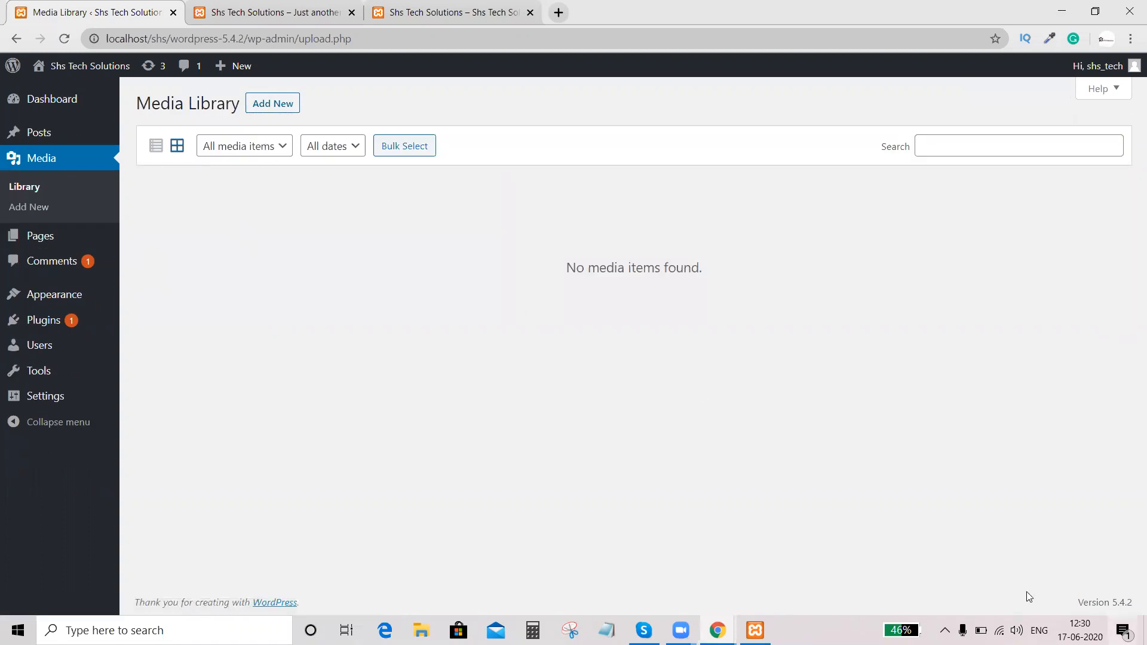
pyautogui.click(276, 105)
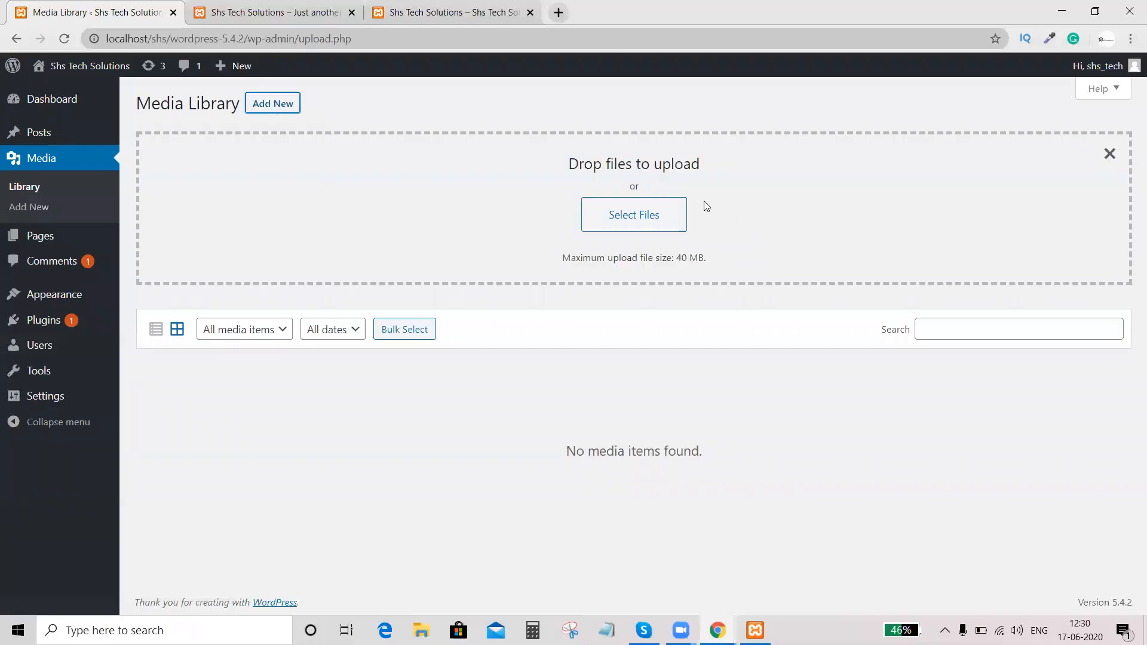
# - Try to upload the diff-html-5 image from the web folder in Documents
pyautogui.click(639, 209)
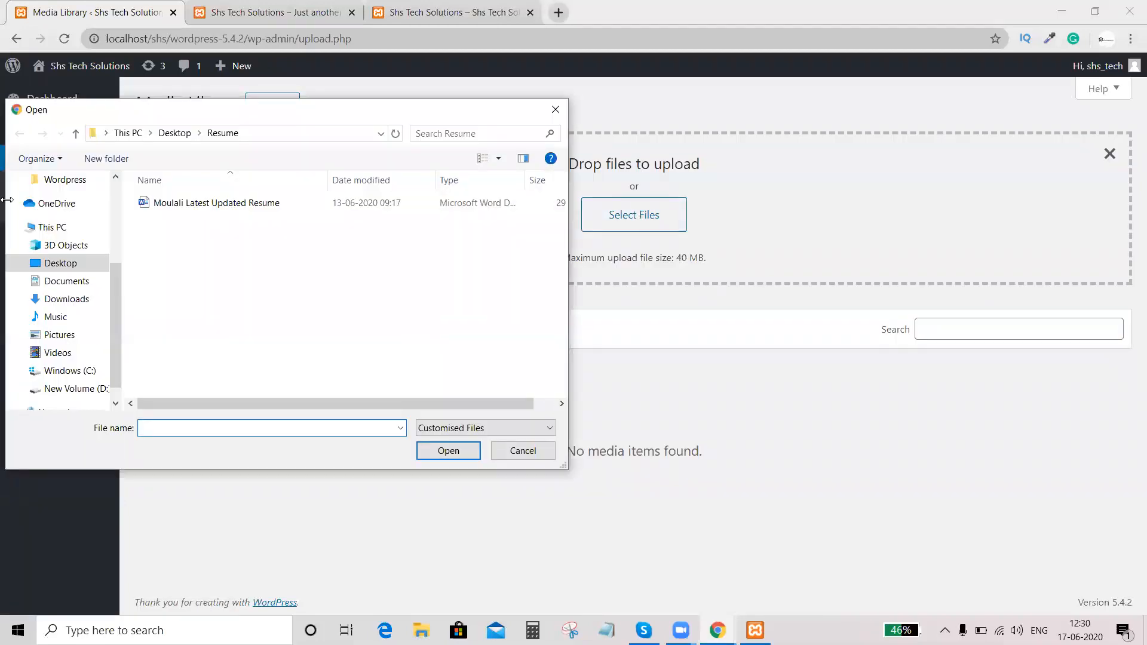
pyautogui.click(59, 282)
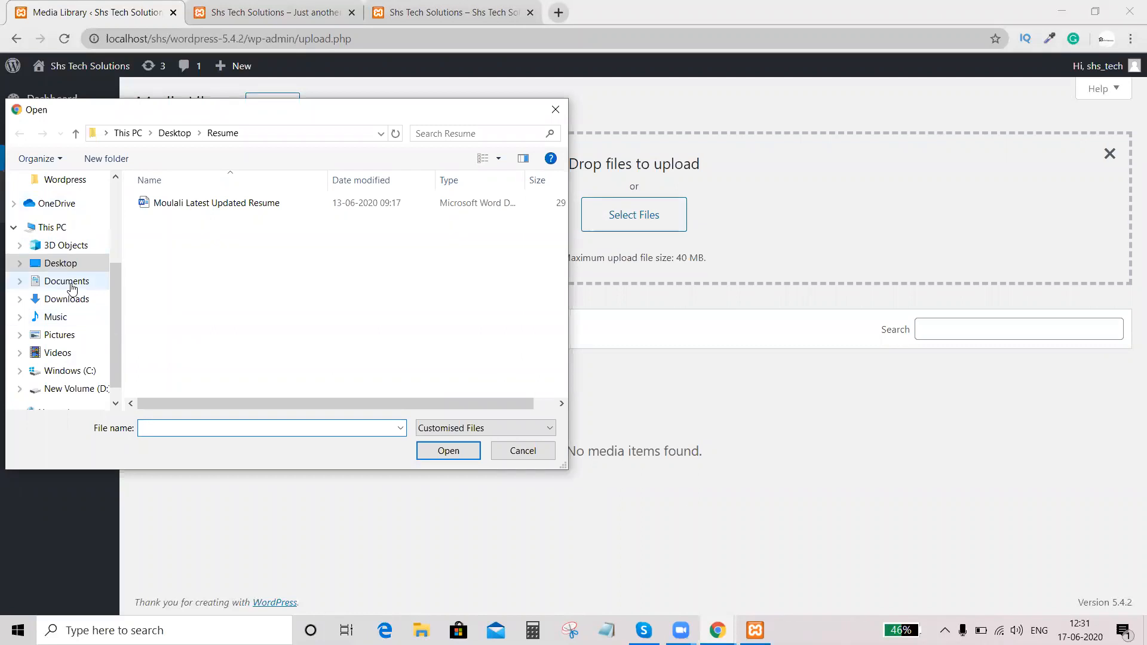
pyautogui.doubleClick(454, 254)
pyautogui.click(375, 256)
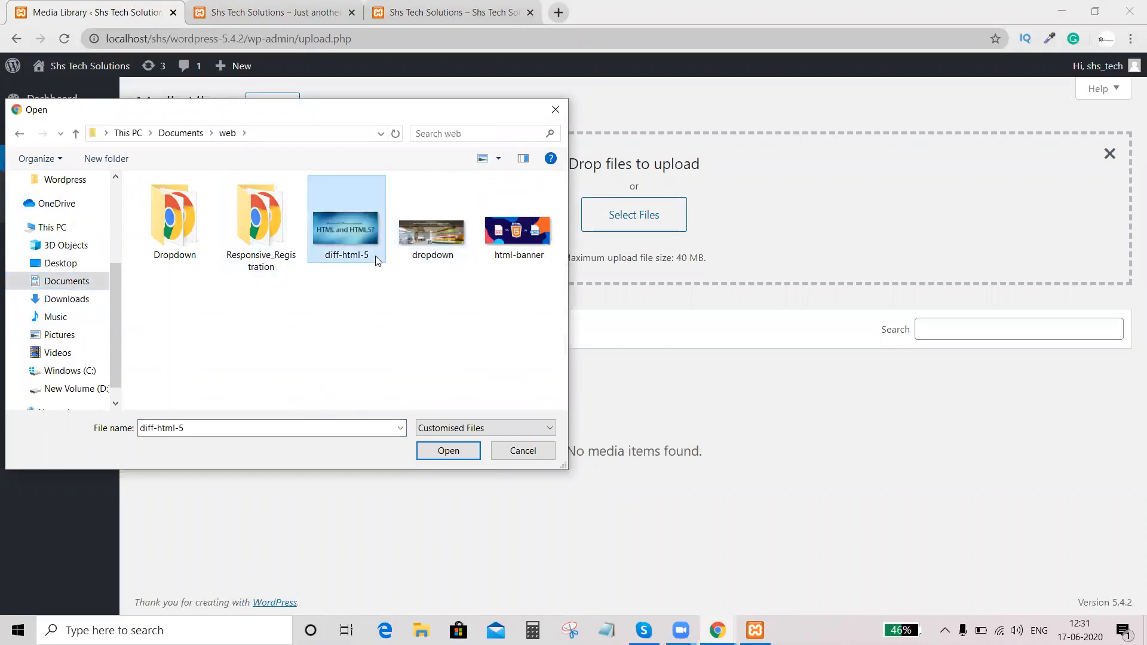
pyautogui.click(436, 452)
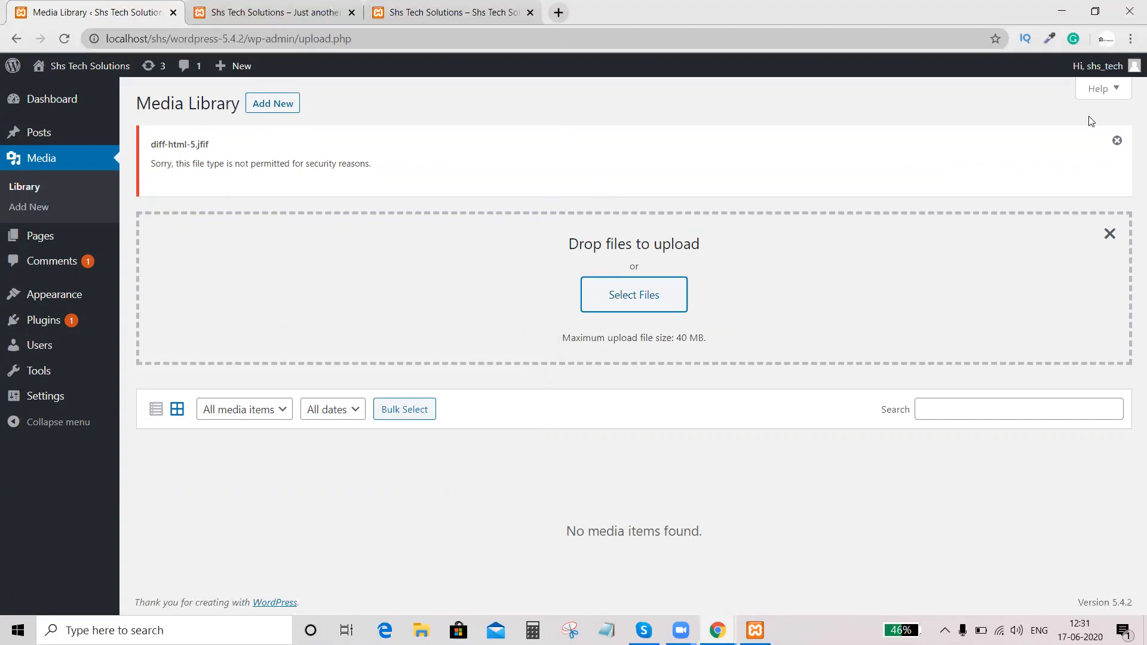
pyautogui.click(1117, 140)
# - Upload the dropdown image from the web folder to the Media Library and close the upload area
pyautogui.click(603, 216)
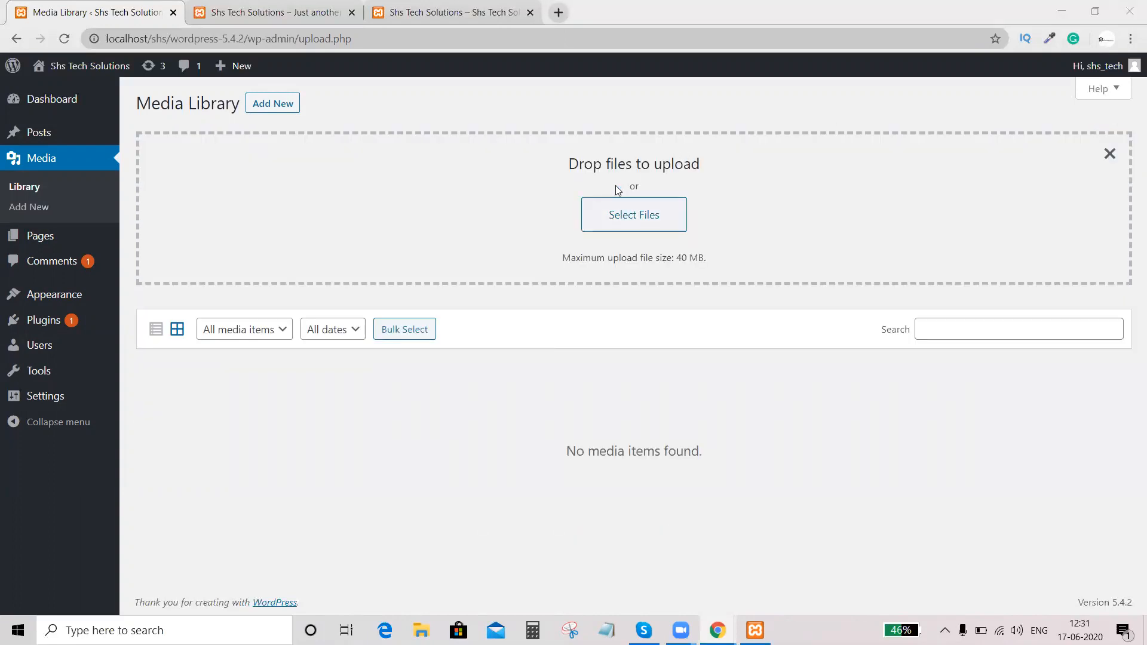
pyautogui.click(441, 238)
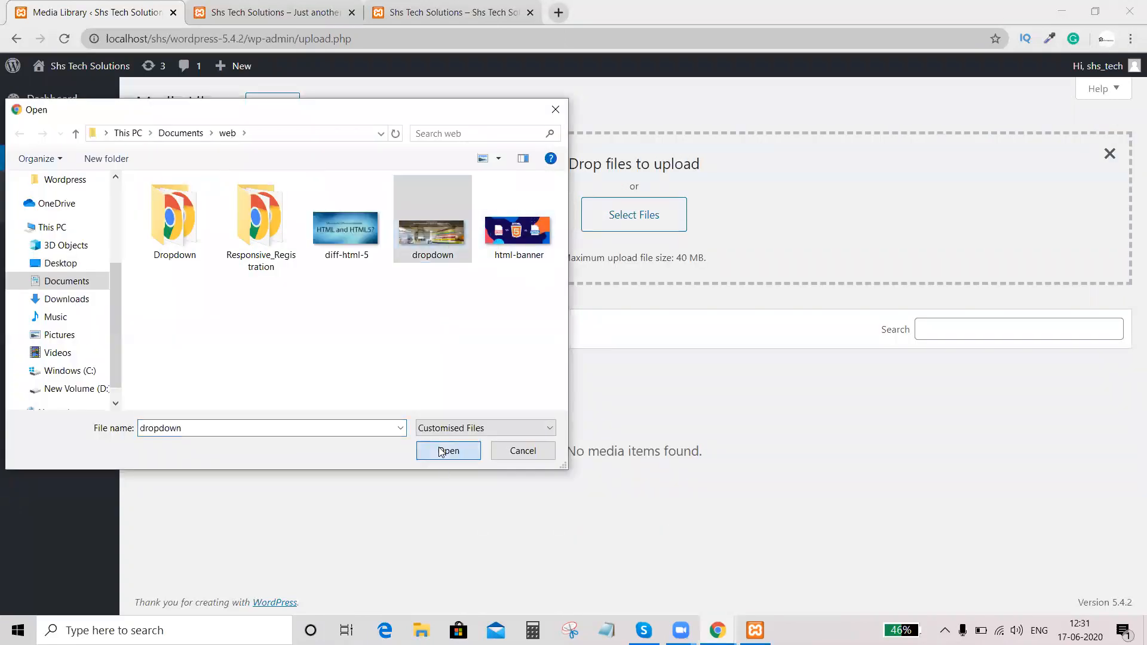
pyautogui.click(442, 452)
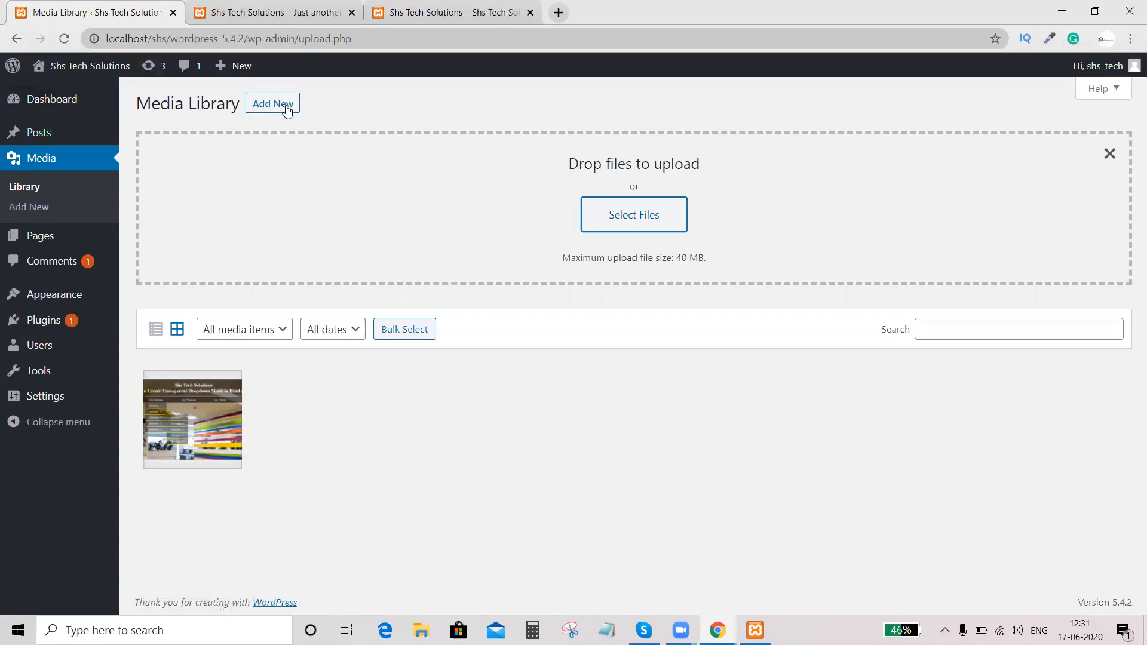
pyautogui.click(1109, 154)
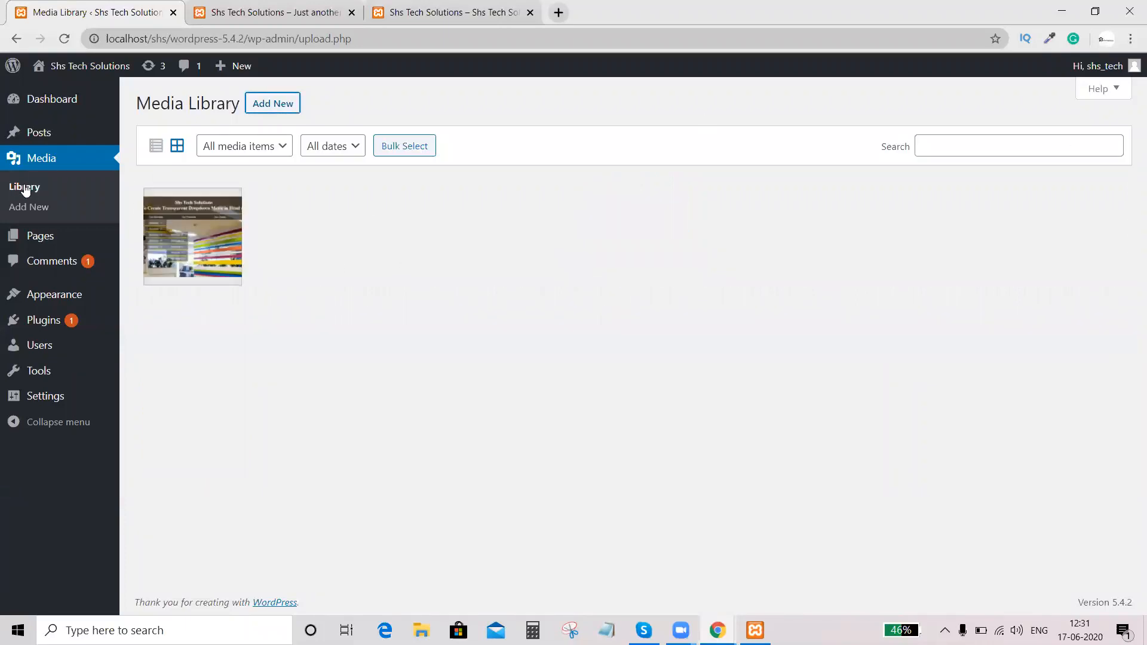
# - Open the list of all pages
pyautogui.moveTo(37, 240)
pyautogui.click(159, 239)
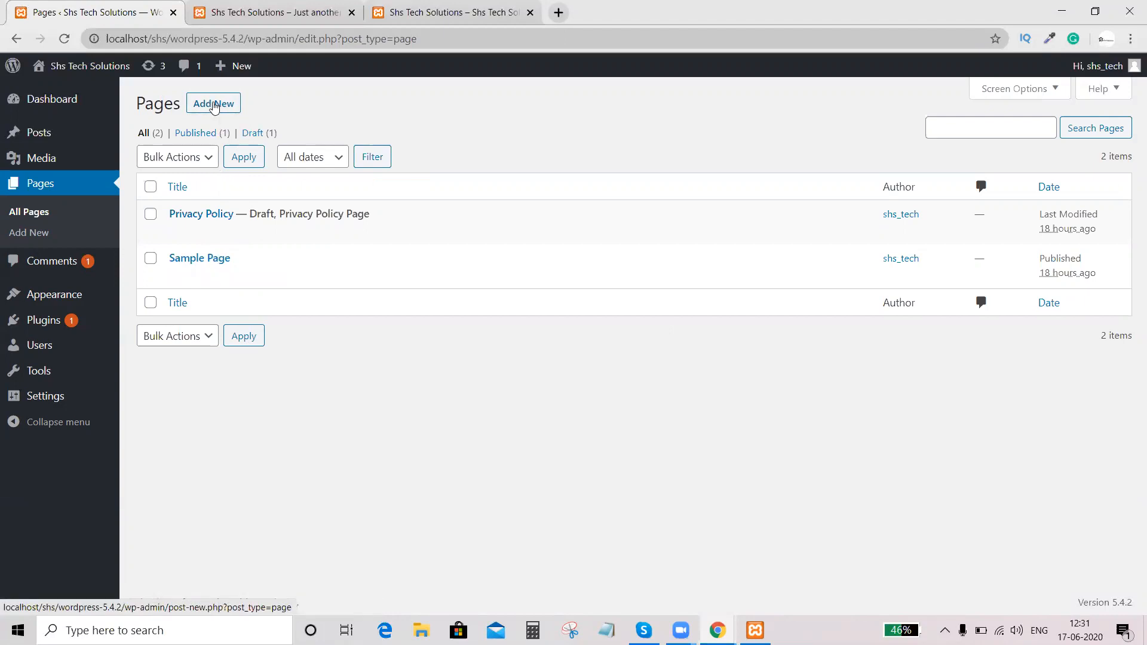
# - View the list of comments, then open the list of installed plugins and check its search
pyautogui.click(70, 264)
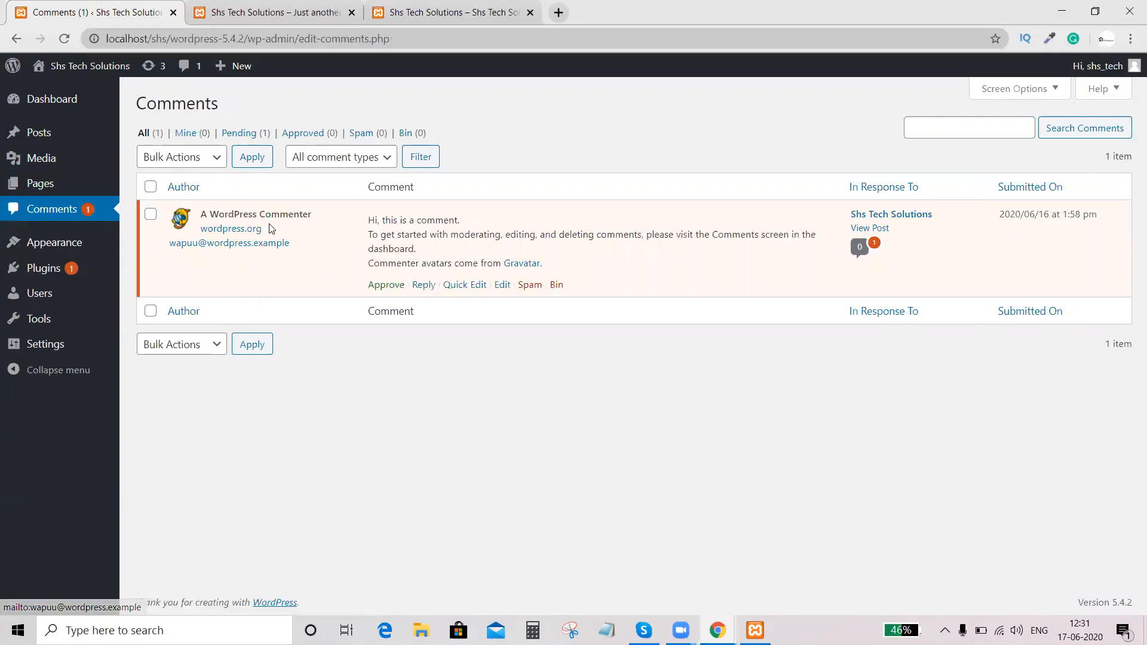
pyautogui.click(45, 274)
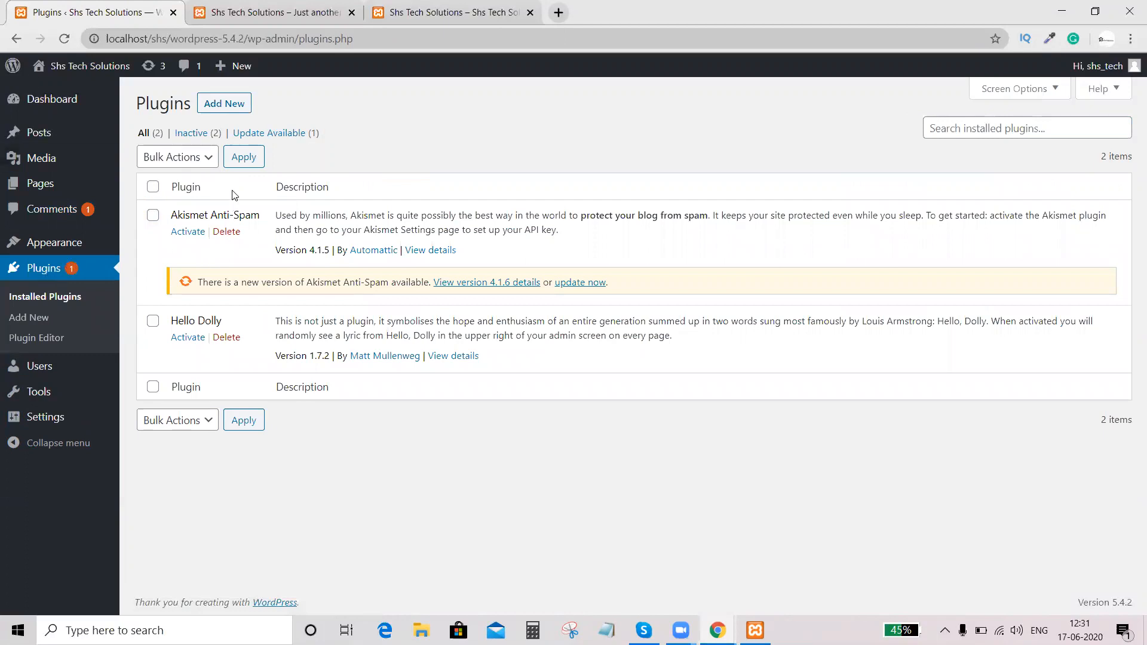
pyautogui.click(1013, 128)
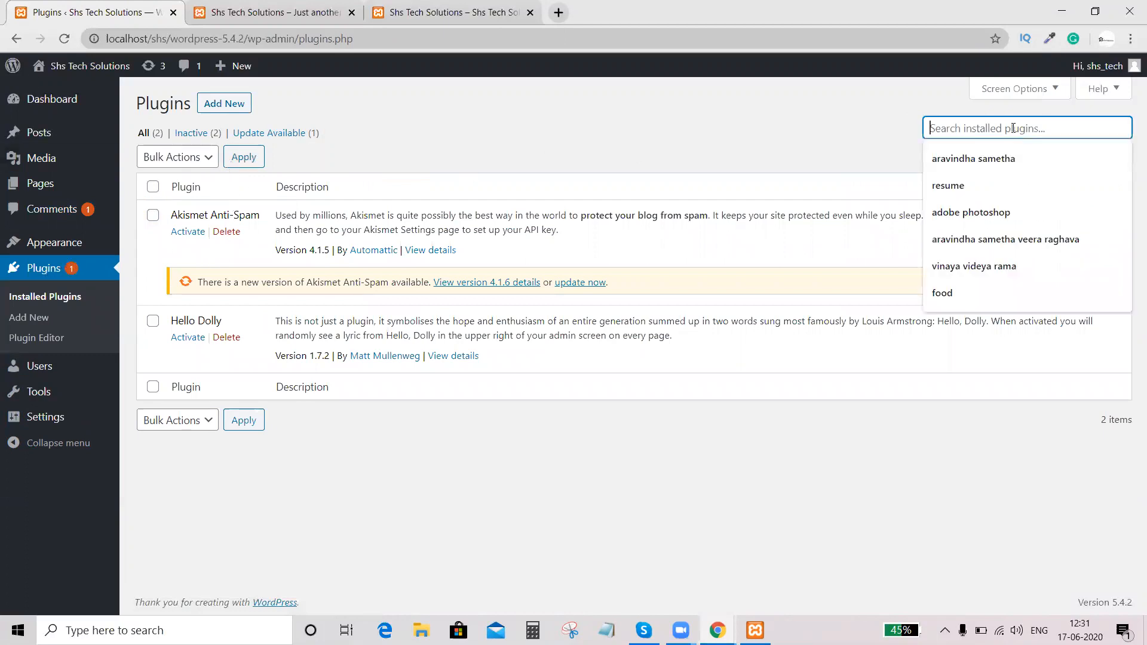
pyautogui.click(692, 113)
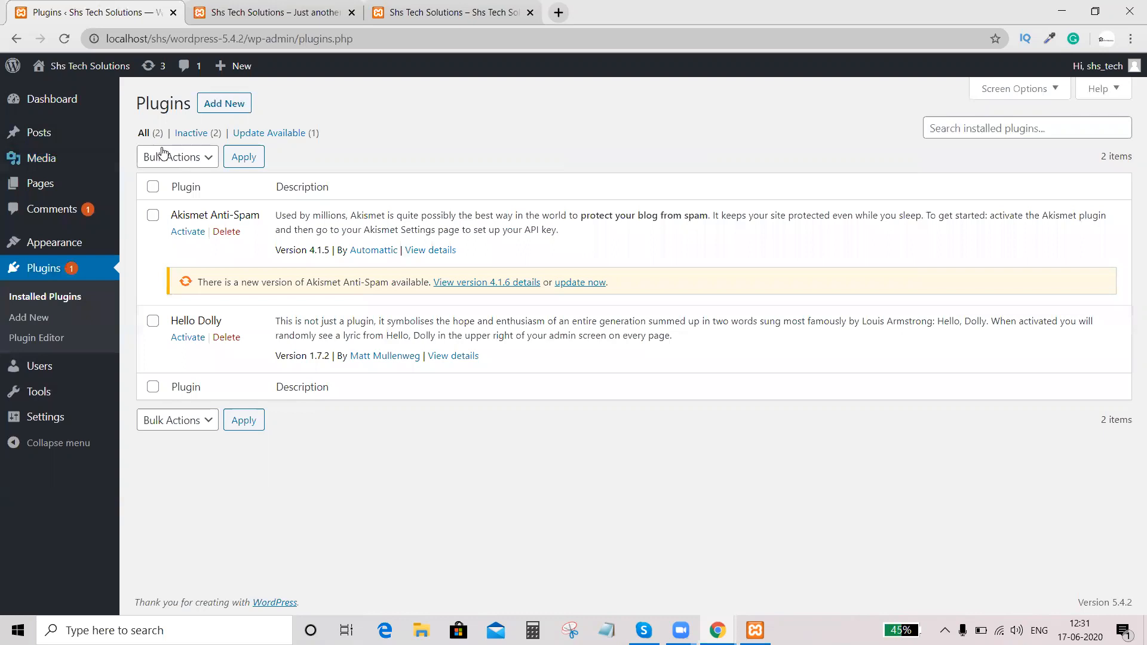
# - Open the page for adding plugins and examine the featured plugins available to install
pyautogui.click(228, 107)
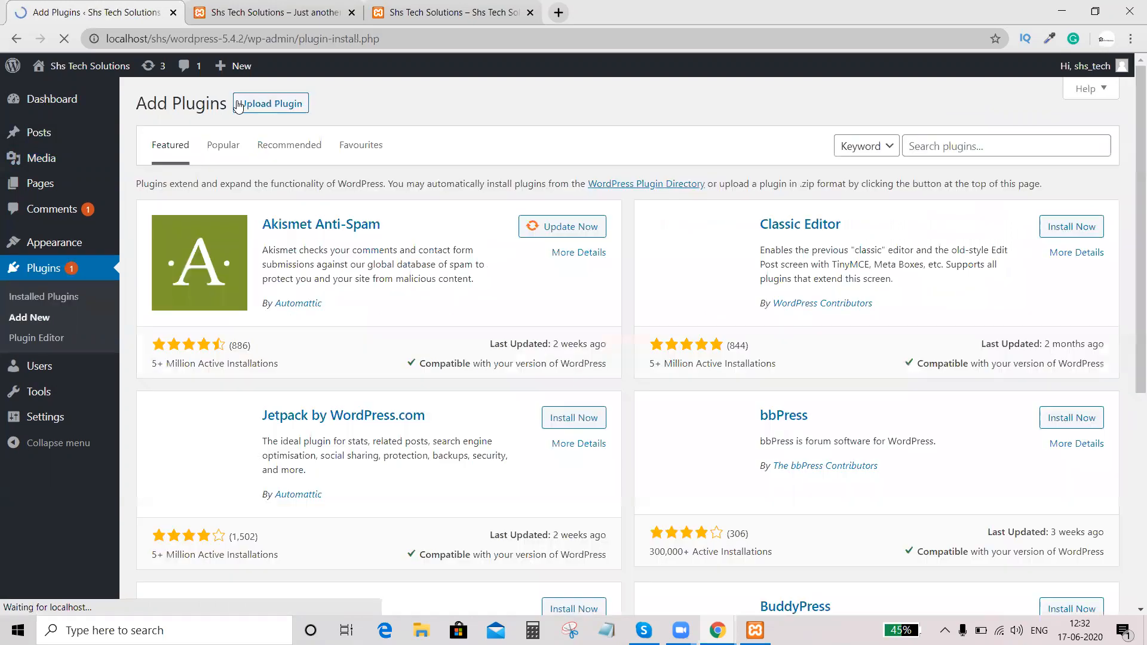
pyautogui.scroll(-3, 623, 325)
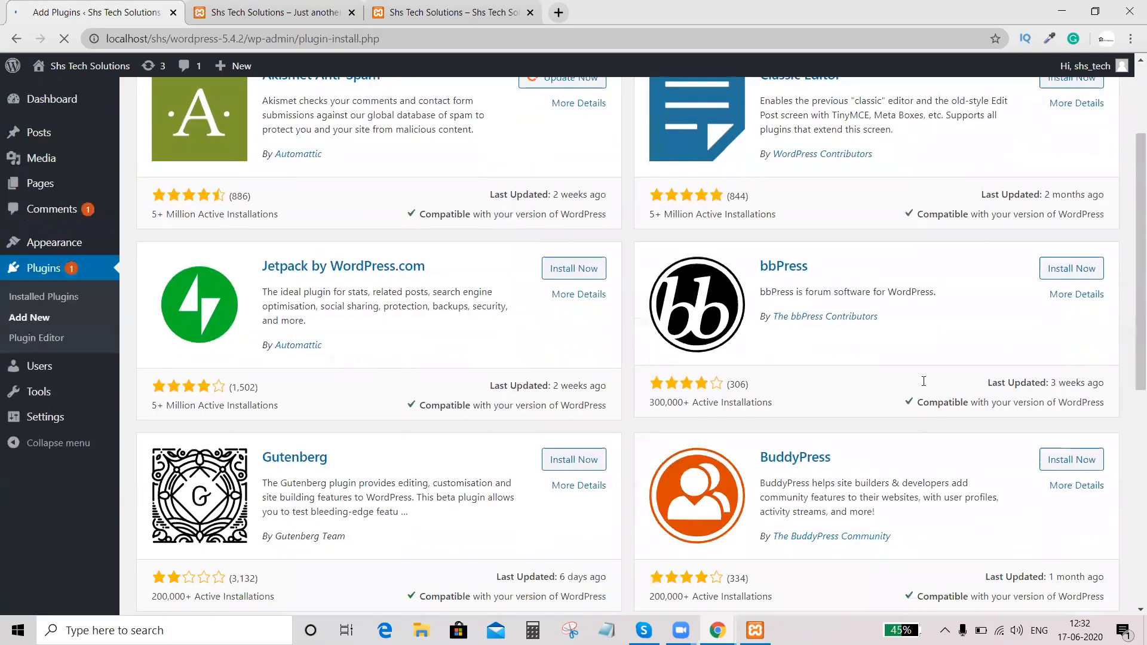
pyautogui.scroll(-4, 585, 391)
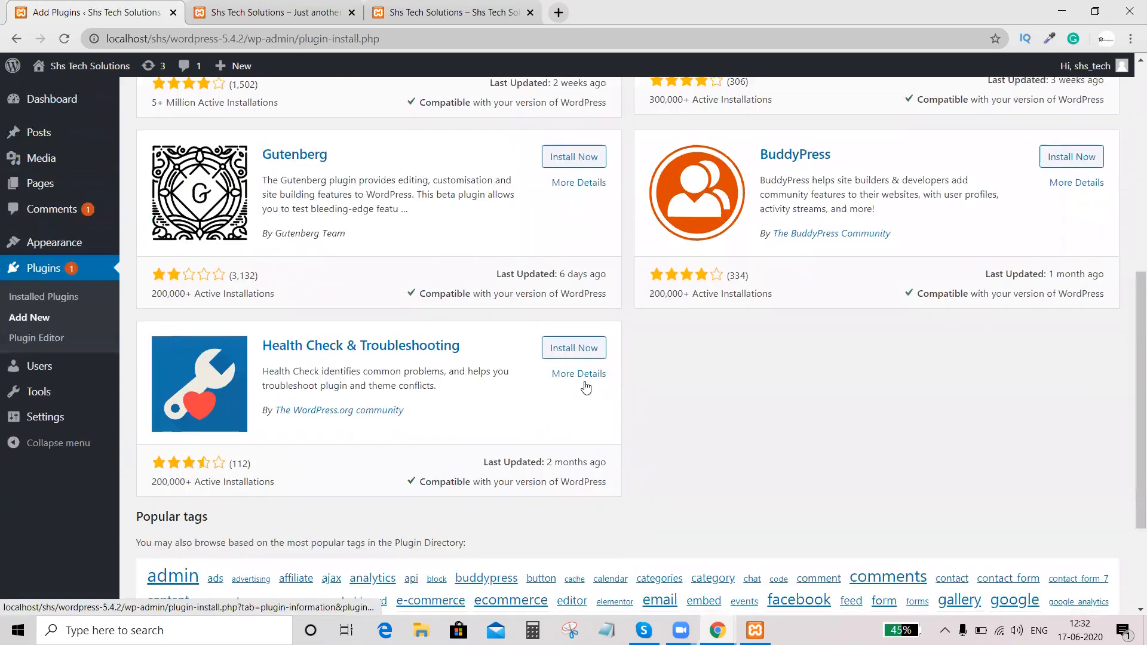
pyautogui.scroll(-2, 585, 389)
pyautogui.scroll(4, 585, 386)
pyautogui.scroll(5, 585, 387)
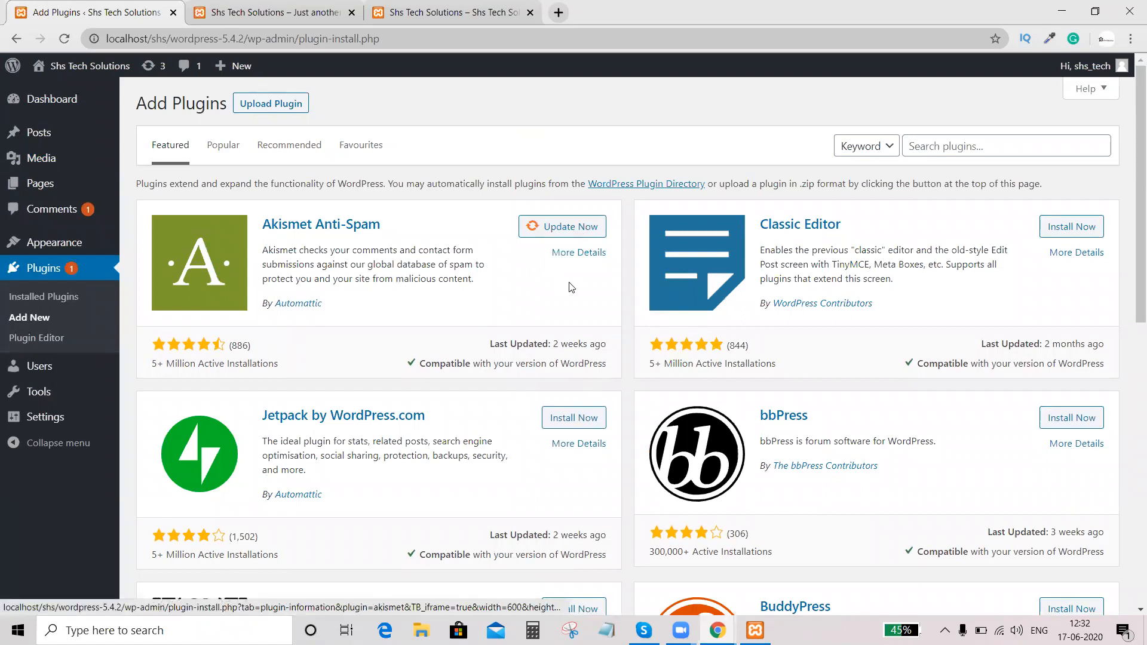
pyautogui.scroll(-1, 582, 282)
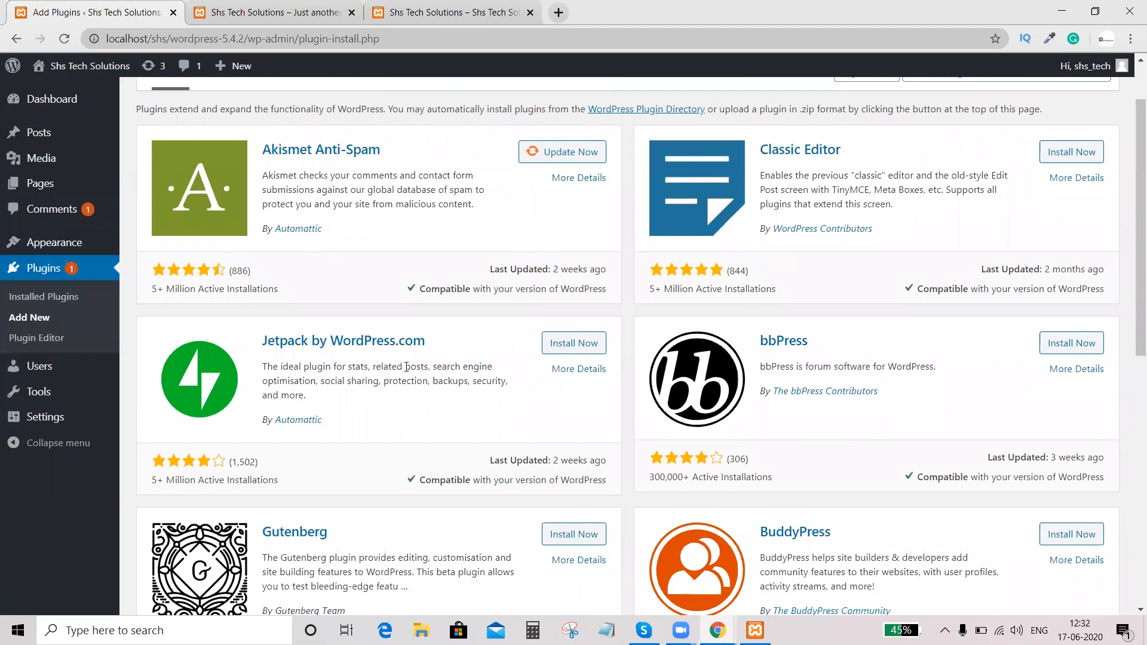
pyautogui.scroll(-2, 479, 333)
pyautogui.scroll(-2, 586, 292)
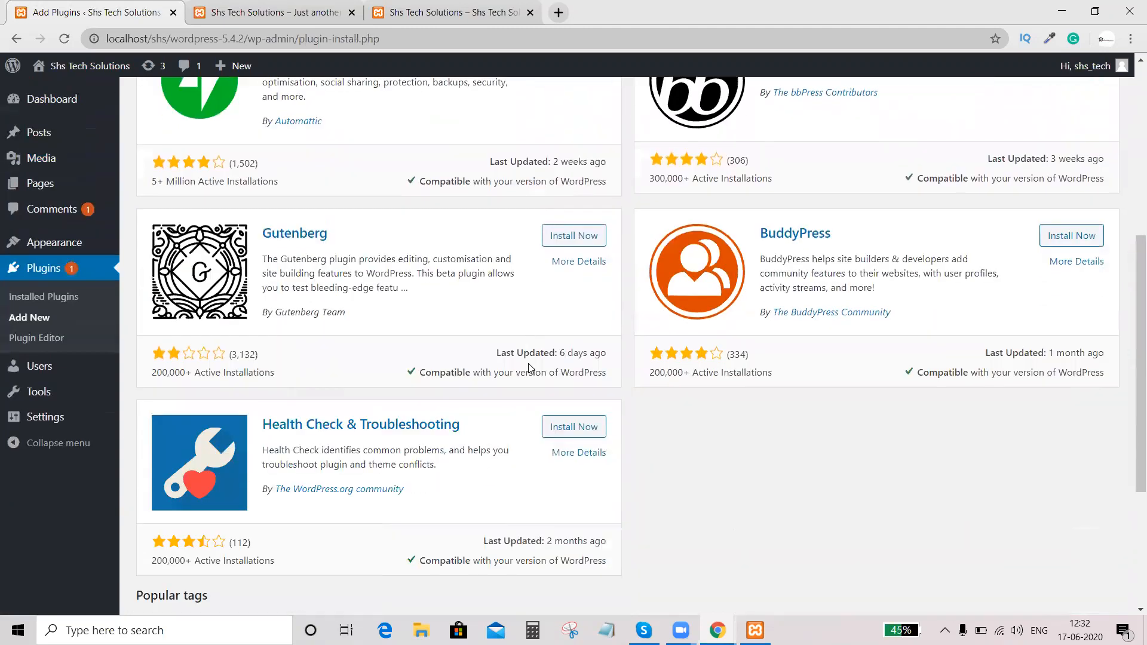
pyautogui.scroll(2, 469, 299)
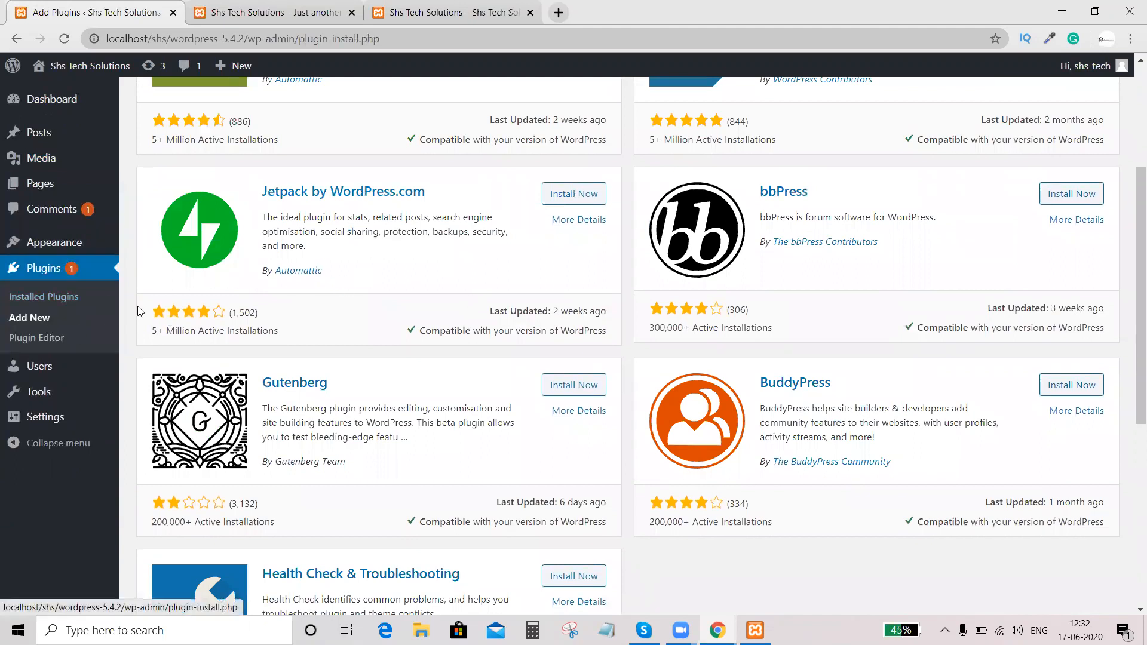
# - Open the list of all users, check the existing account's role, and view the new user form before returning to the list
pyautogui.moveTo(57, 379)
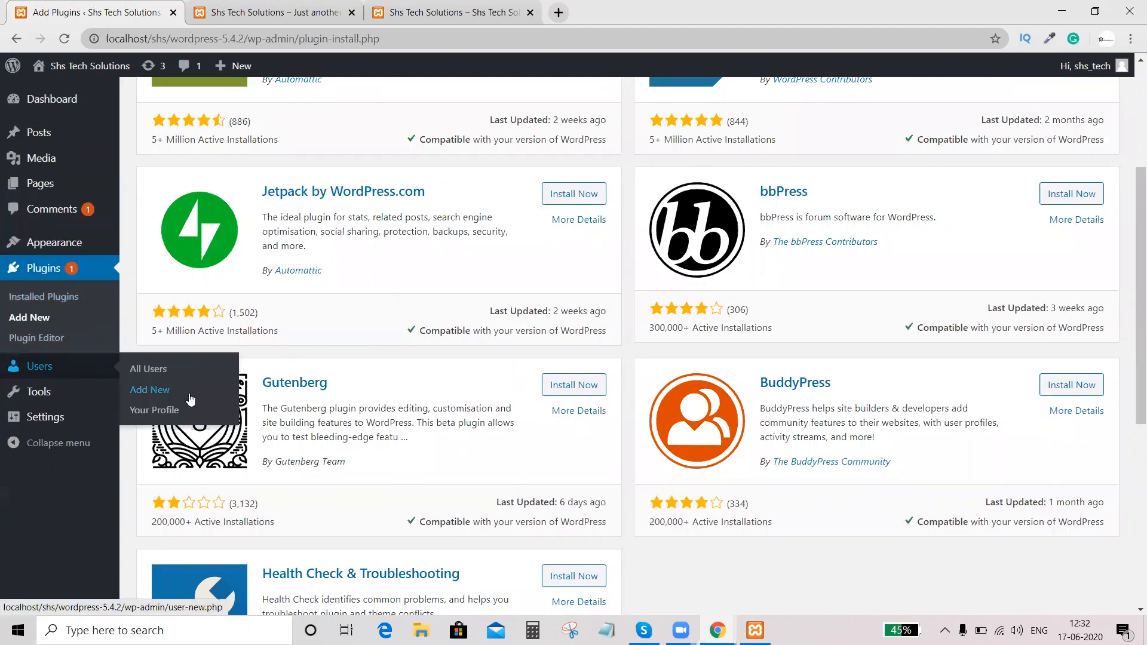
pyautogui.click(150, 380)
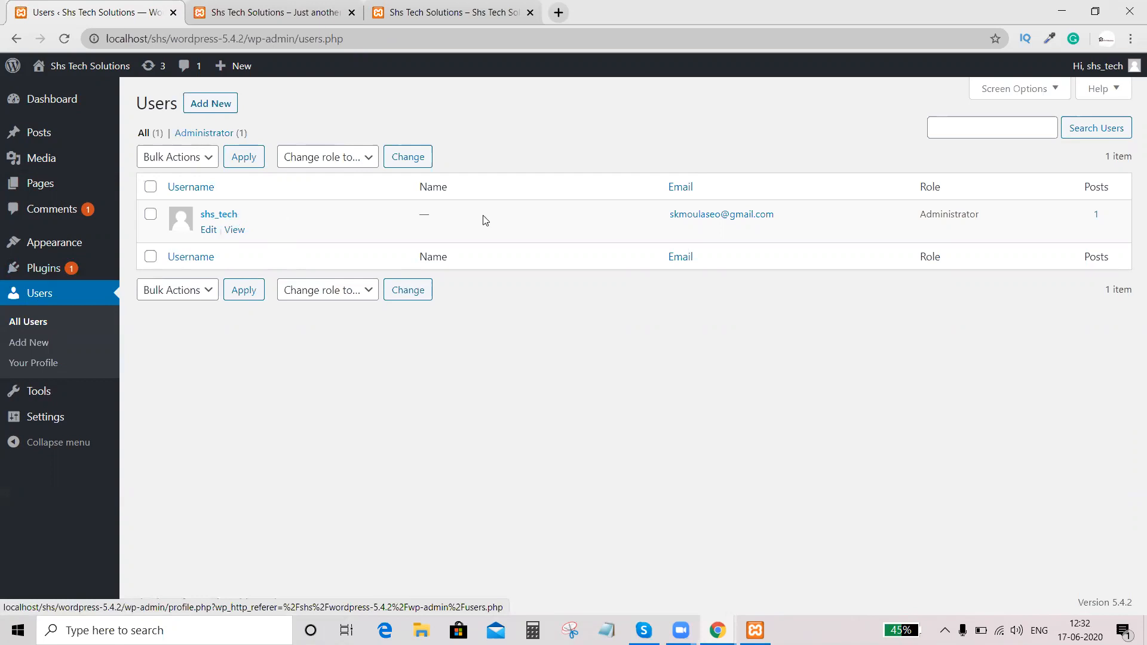
pyautogui.moveTo(1002, 221); pyautogui.dragTo(884, 216)
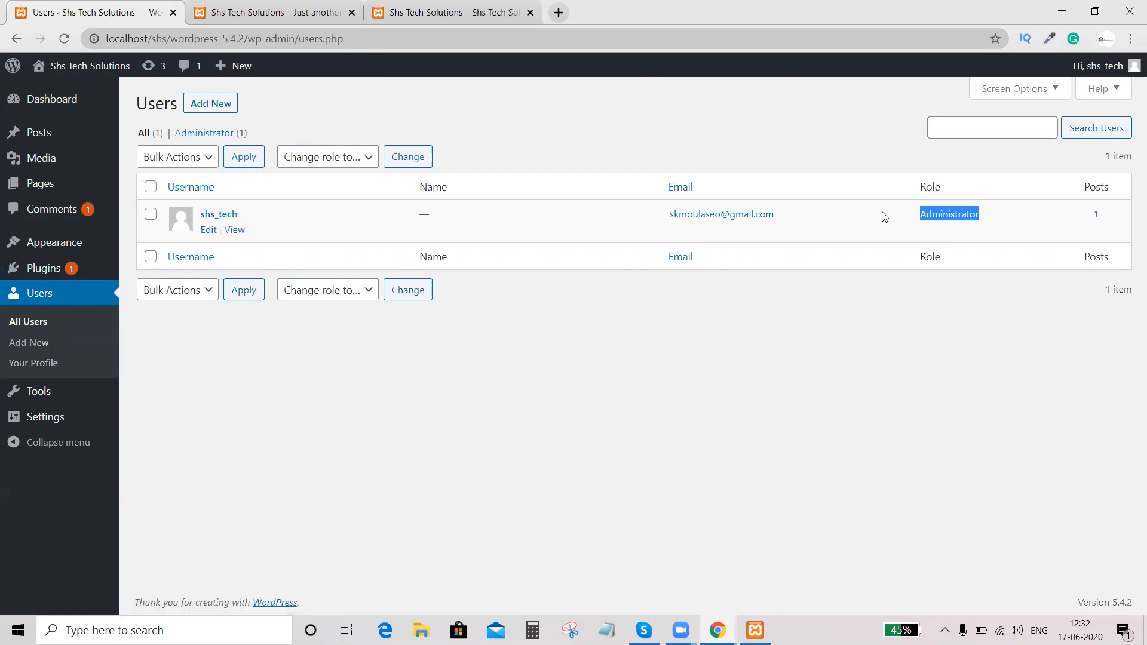
pyautogui.click(214, 104)
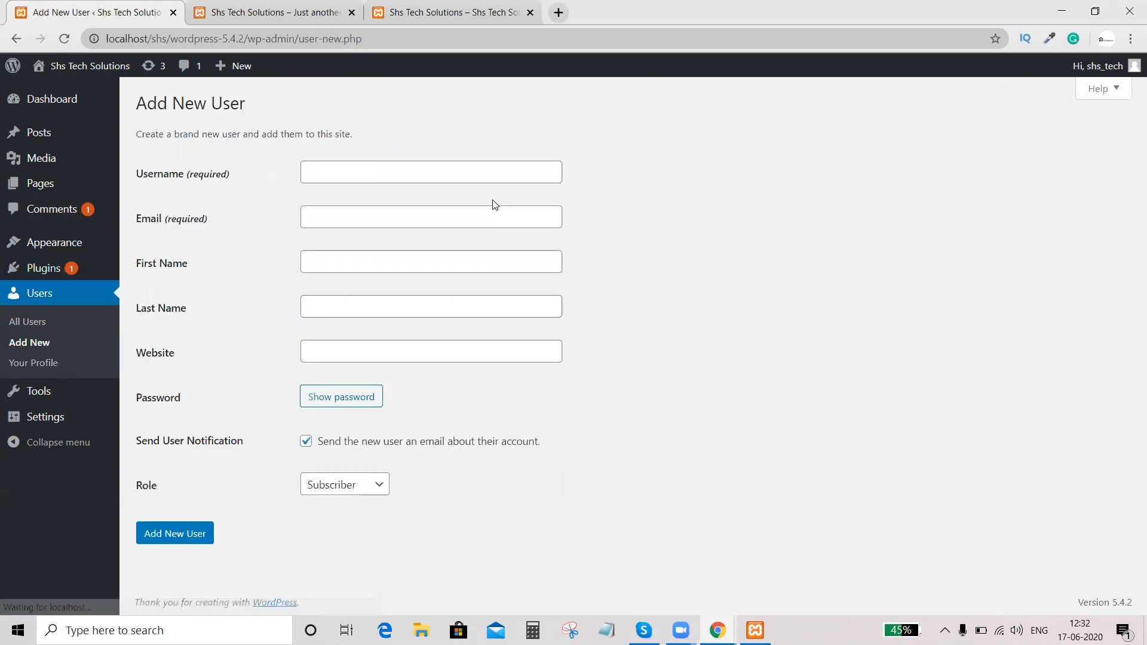
pyautogui.click(16, 40)
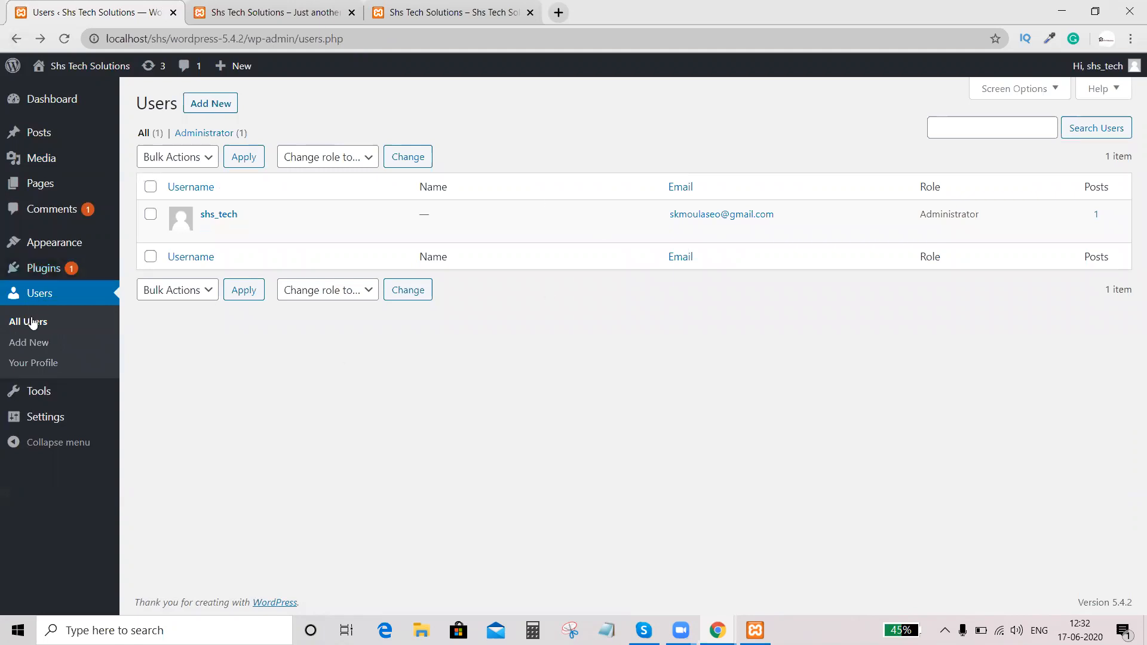
# - View the Available Tools page, then open the General Settings
pyautogui.moveTo(102, 402)
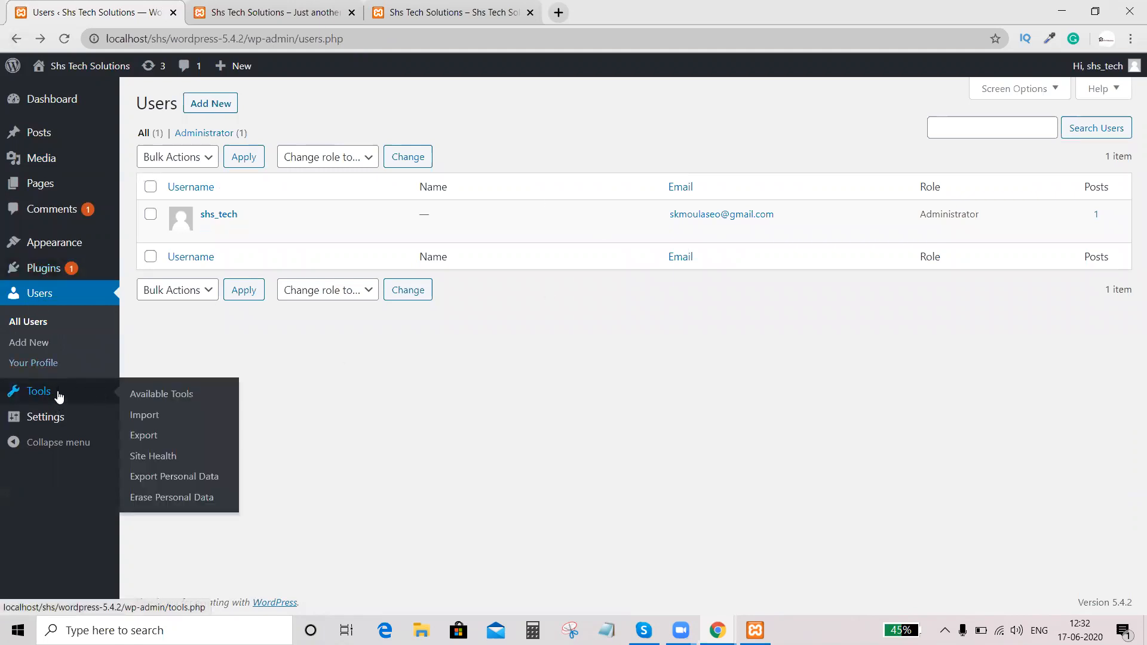
pyautogui.click(185, 404)
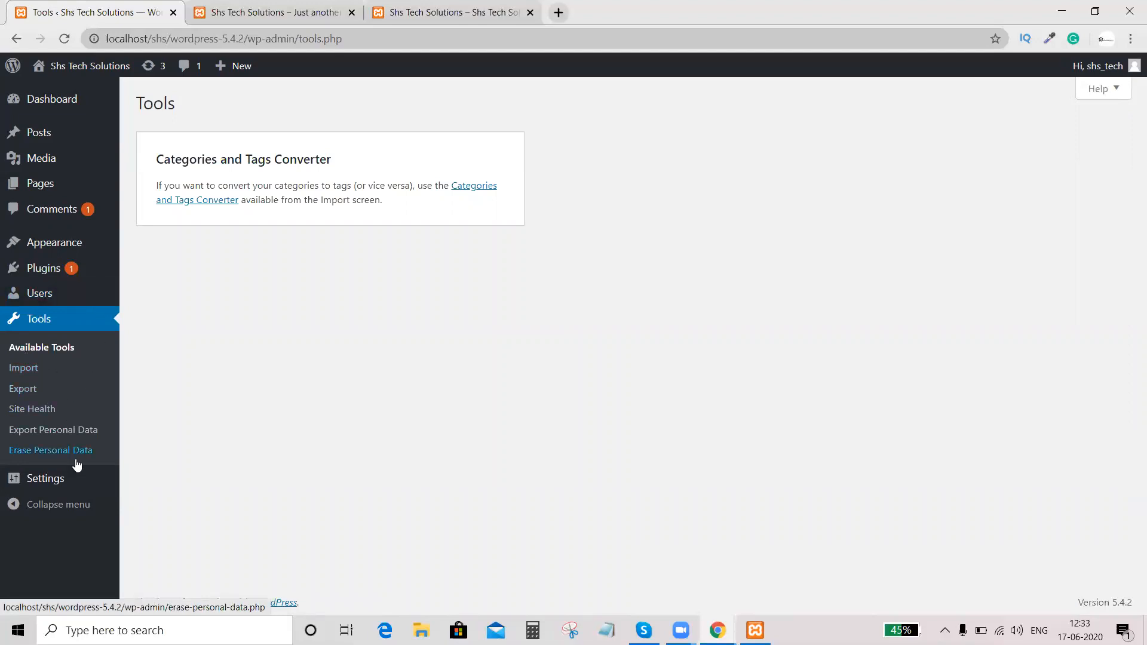
pyautogui.moveTo(73, 486)
pyautogui.click(157, 420)
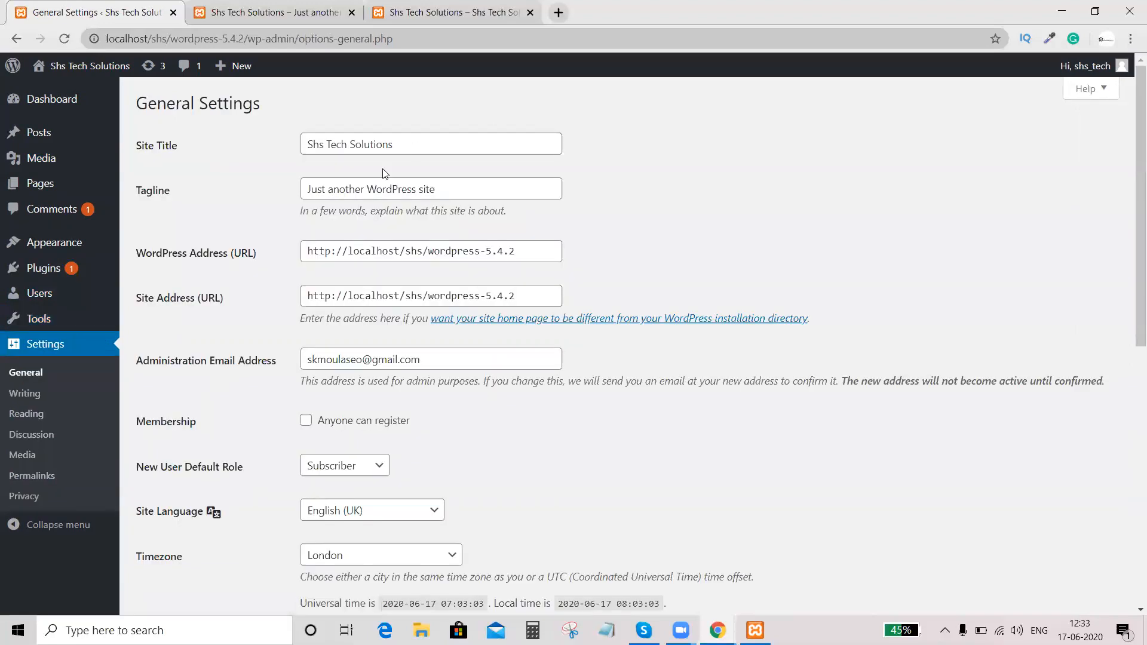
# - Replace the site's tagline with "Website Development Cources"
pyautogui.moveTo(401, 142); pyautogui.dragTo(237, 145)
pyautogui.click(237, 146)
pyautogui.moveTo(438, 191); pyautogui.dragTo(199, 195)
pyautogui.press('BackSpace')
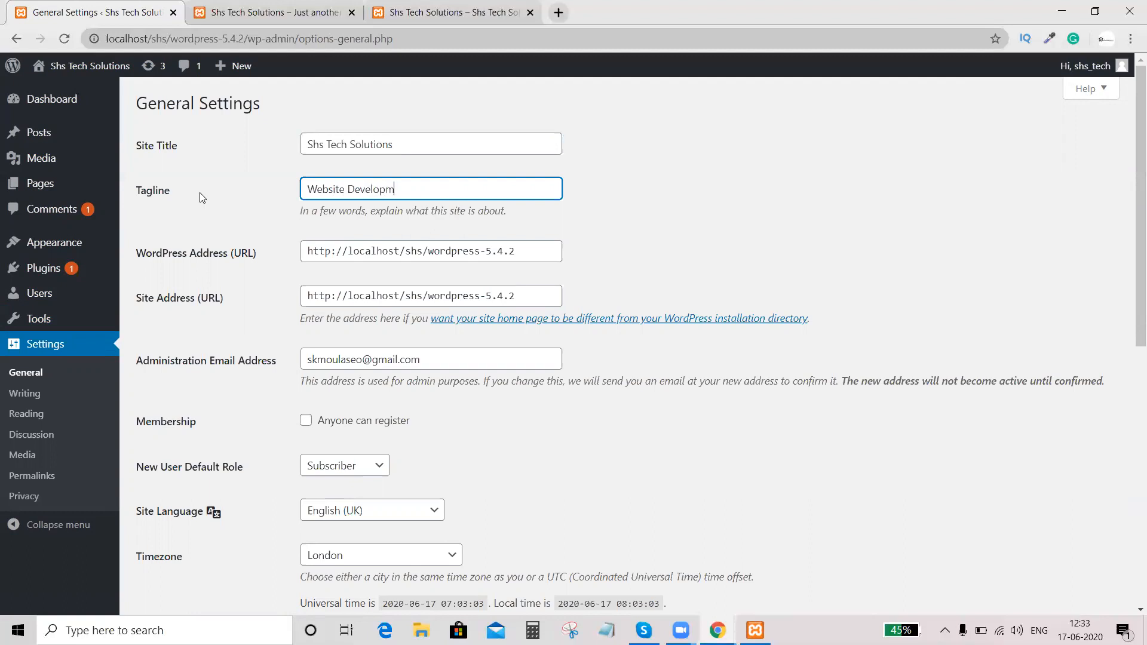
pyautogui.write('en')
# - Review the remaining general settings through the date and time formats and save the changes
pyautogui.scroll(-3, 346, 263)
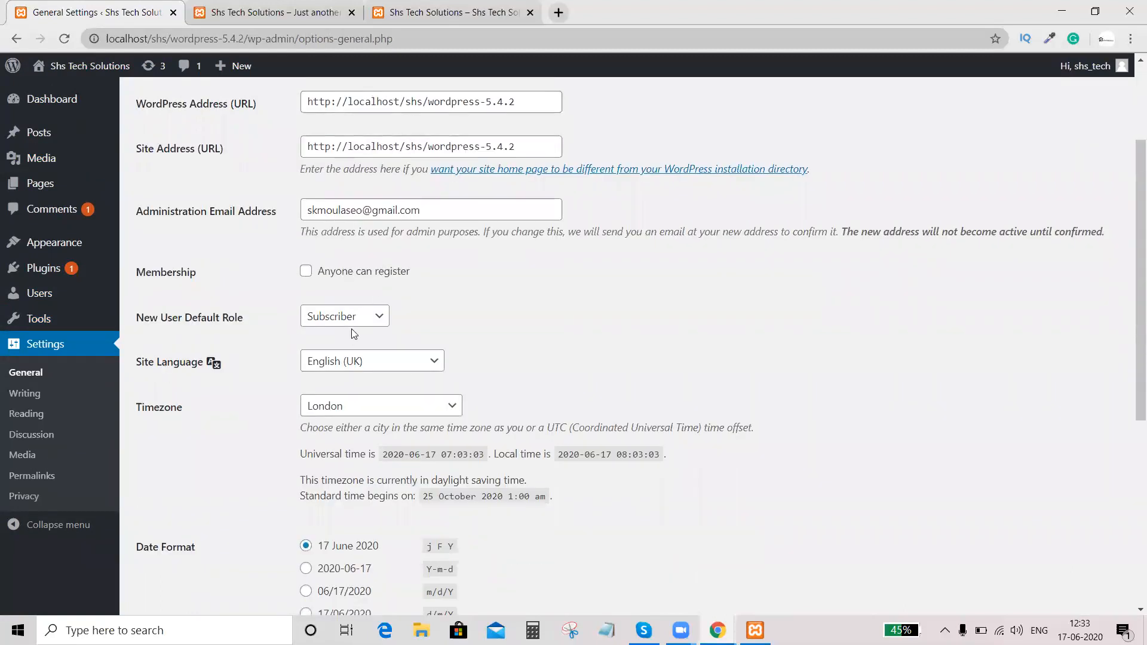
pyautogui.scroll(3, 353, 334)
pyautogui.scroll(-3, 357, 330)
pyautogui.scroll(-3, 357, 330)
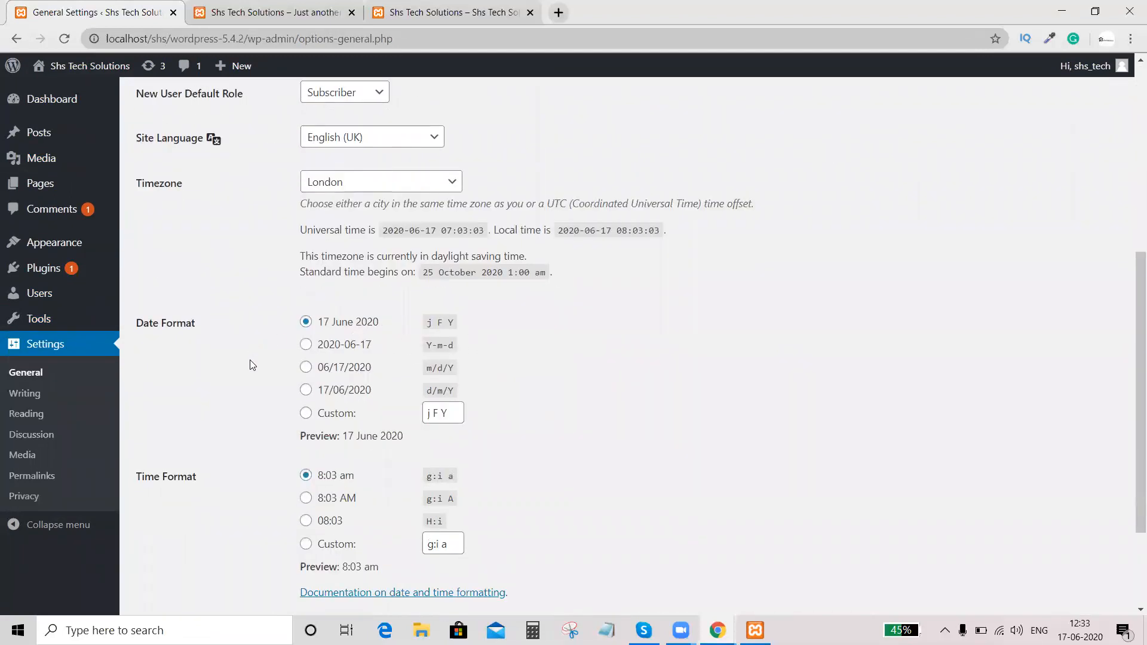
pyautogui.scroll(-3, 282, 363)
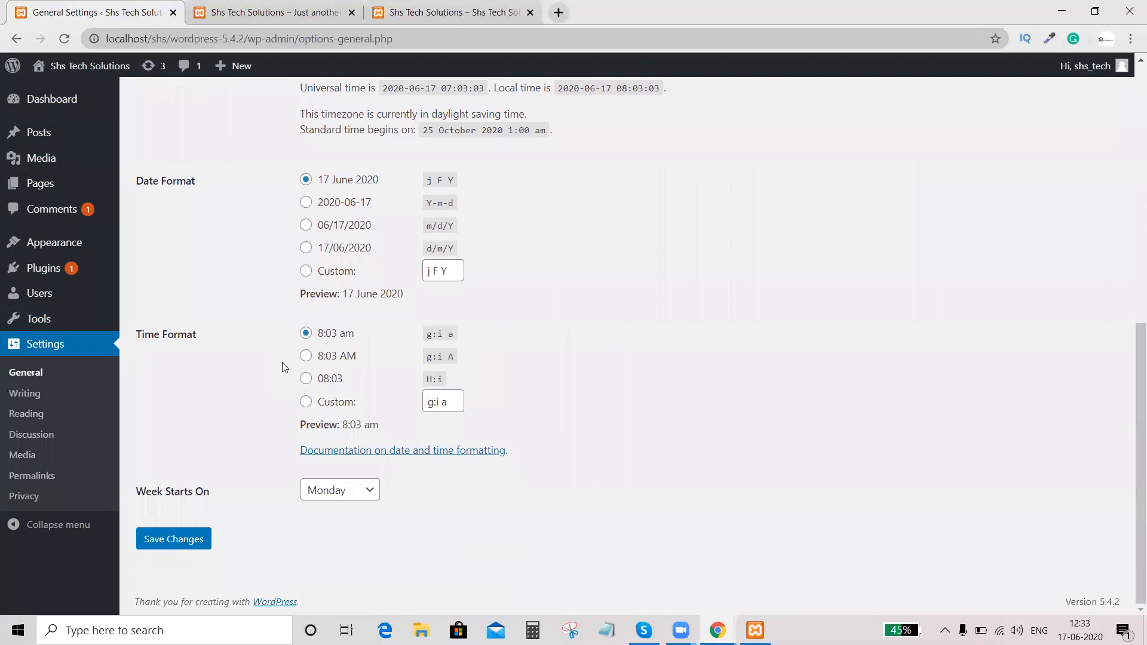
pyautogui.click(177, 538)
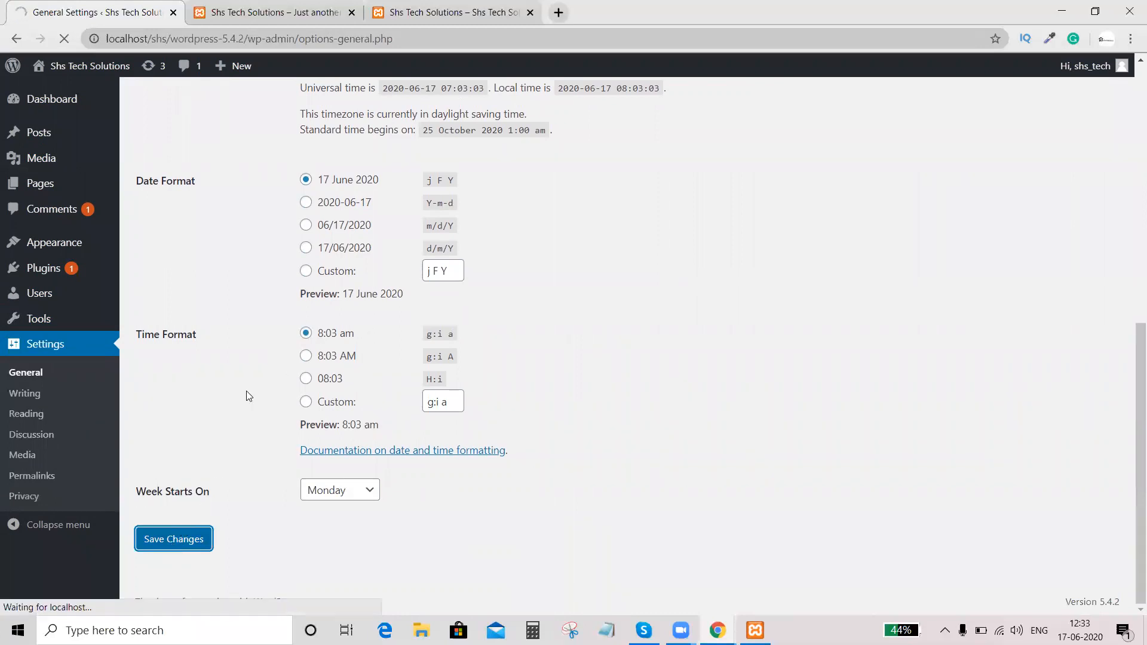
# - Reload the site's front page to check the tagline in its header, then return to the General Settings
pyautogui.click(277, 15)
pyautogui.click(66, 38)
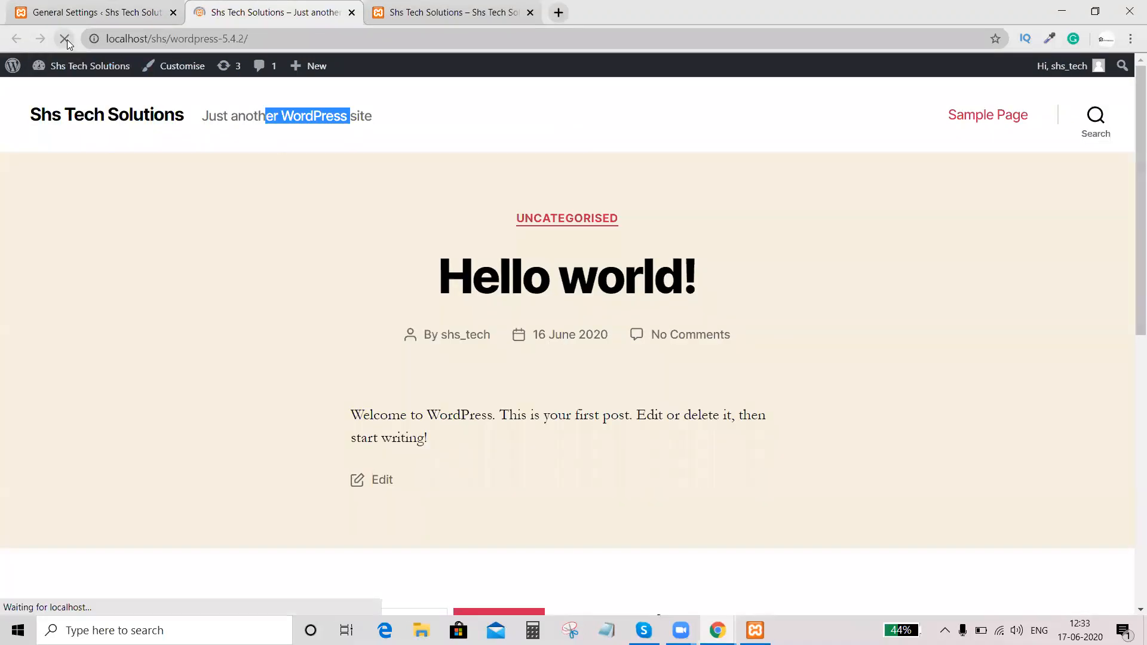
pyautogui.moveTo(202, 116); pyautogui.dragTo(411, 121)
pyautogui.click(422, 100)
pyautogui.click(52, 9)
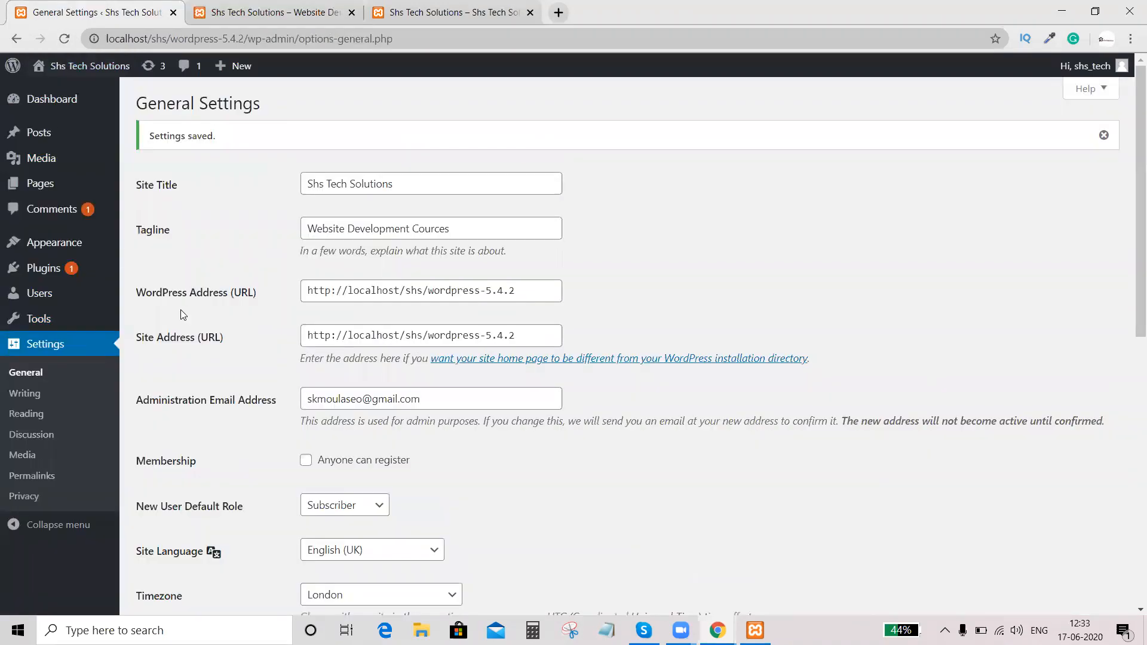
# - Open the Writing Settings and examine the post-via-email fields for mail server, login name, password and default mail category
pyautogui.scroll(-4, 180, 314)
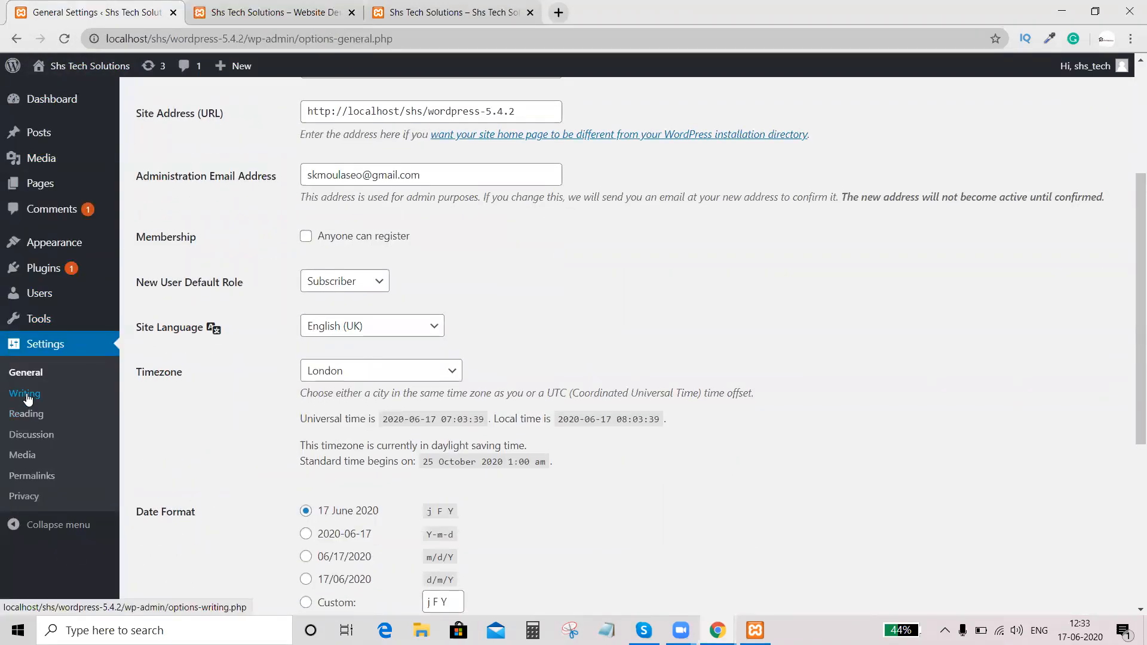
pyautogui.click(27, 398)
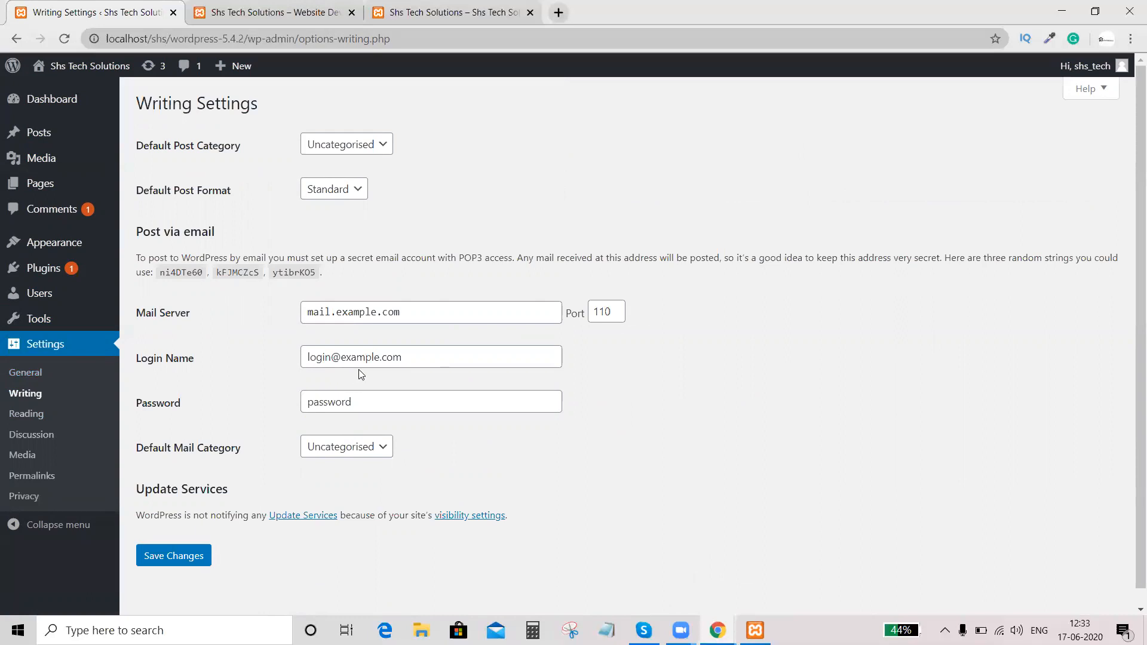
pyautogui.moveTo(411, 359); pyautogui.dragTo(232, 367)
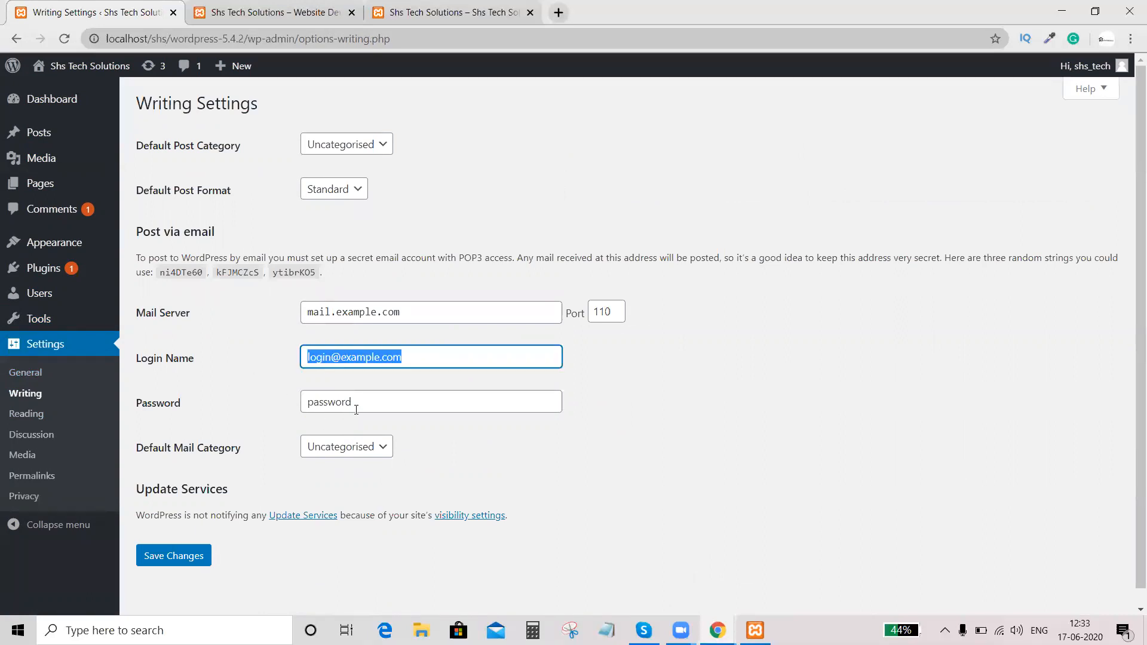
pyautogui.moveTo(356, 410); pyautogui.dragTo(297, 427)
pyautogui.click(339, 453)
pyautogui.click(561, 472)
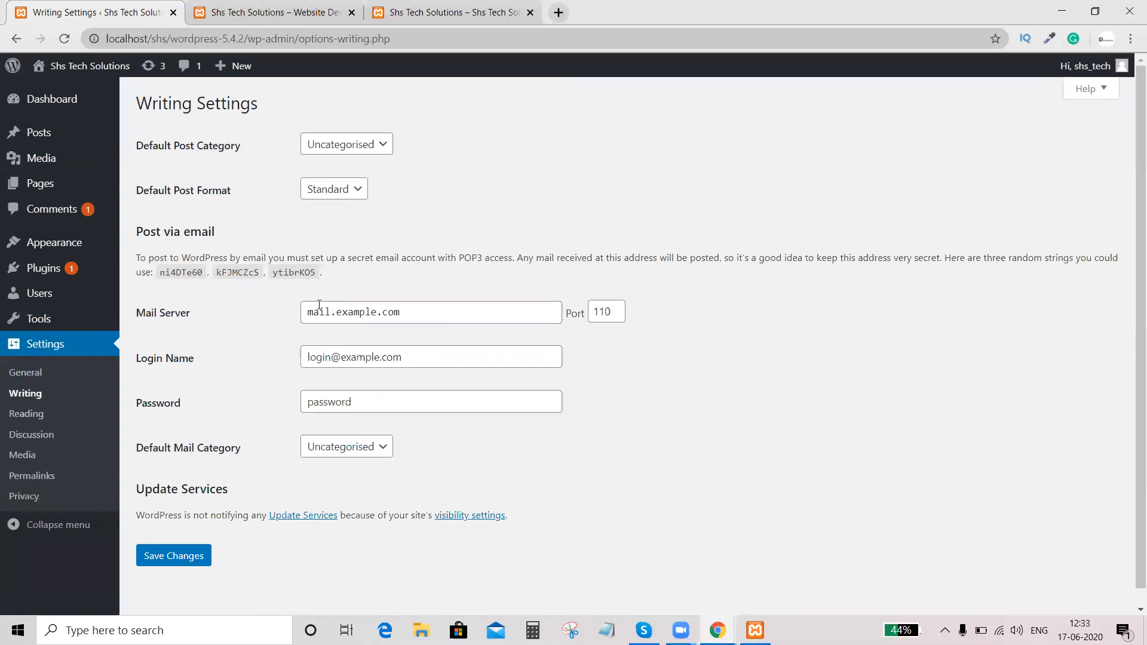
pyautogui.moveTo(441, 322); pyautogui.dragTo(249, 318)
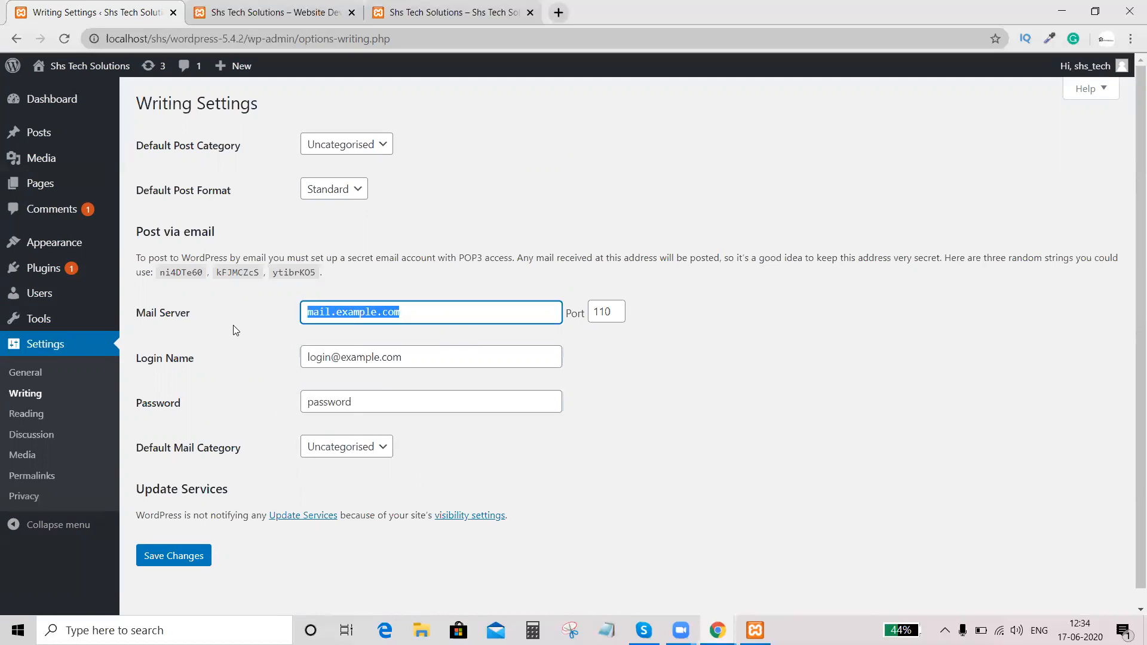
pyautogui.click(236, 330)
# - In the Reading Settings, make the homepage a static page using Sample Page, and leave the posts page unselected
pyautogui.click(17, 417)
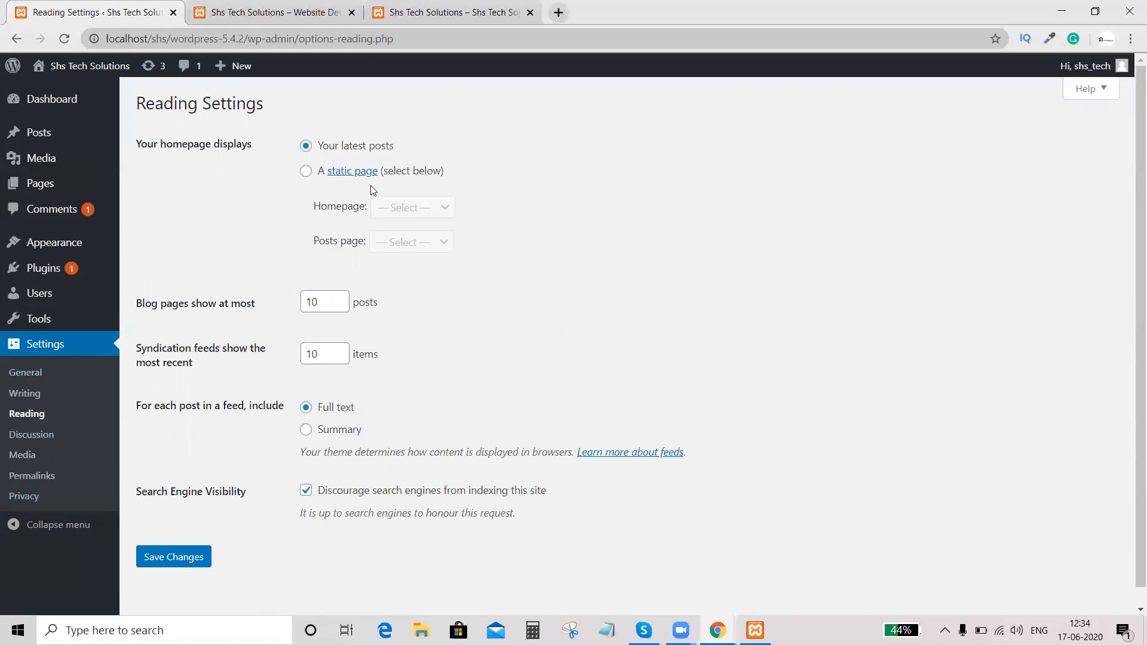
pyautogui.click(309, 173)
pyautogui.click(408, 208)
pyautogui.click(402, 244)
pyautogui.click(445, 209)
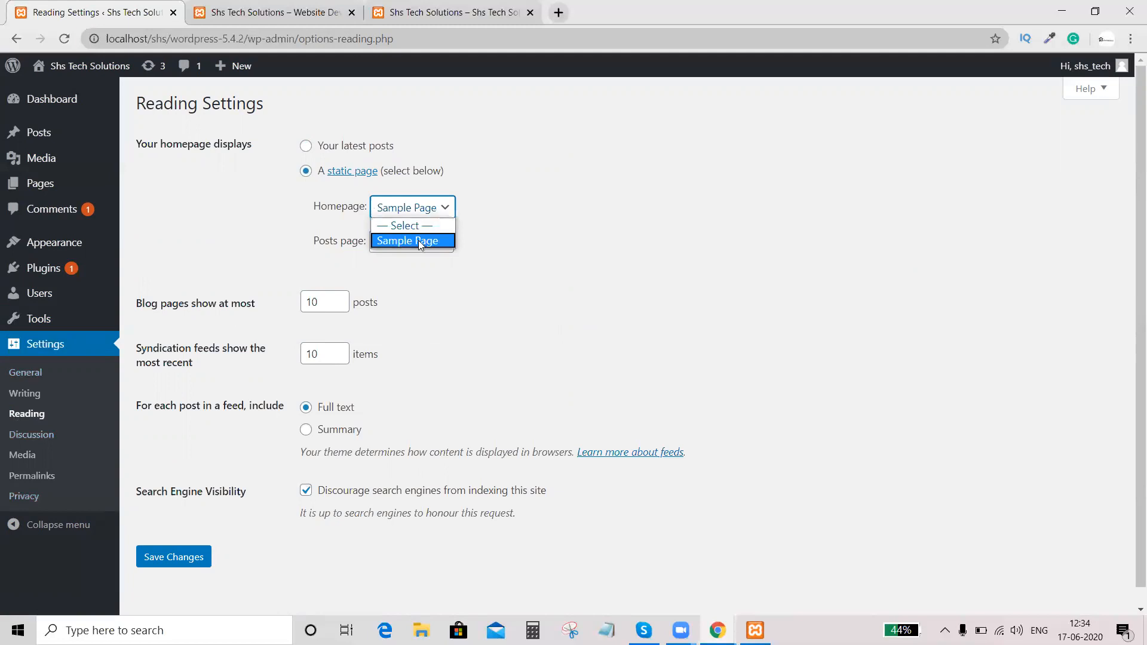
pyautogui.click(418, 238)
pyautogui.click(487, 245)
pyautogui.click(429, 247)
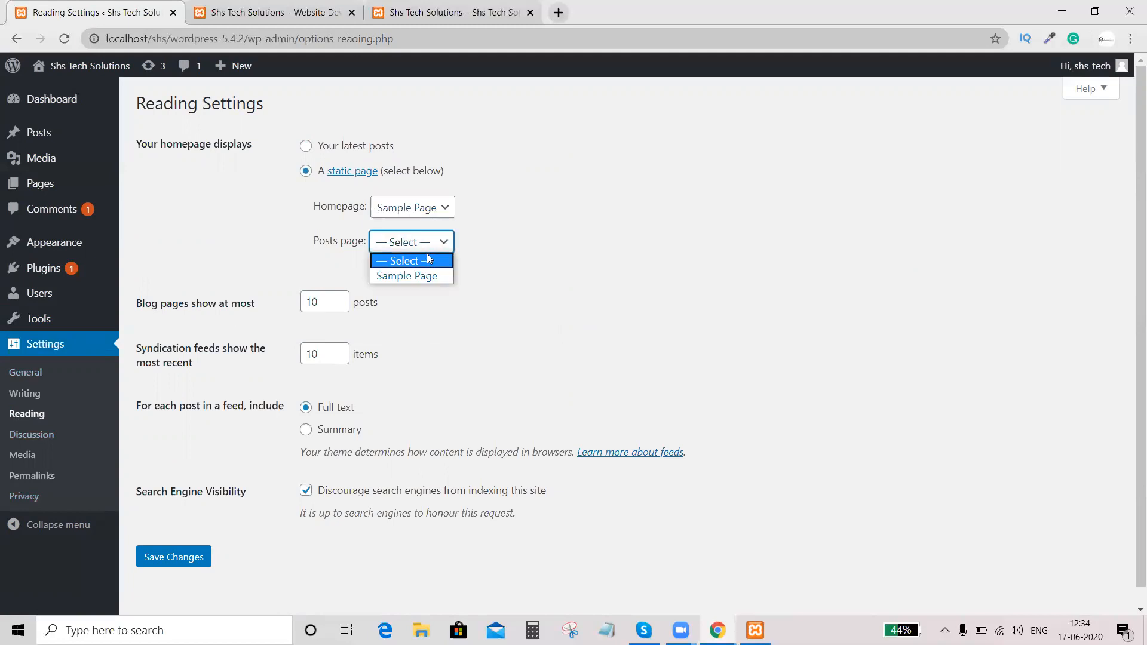
pyautogui.click(518, 267)
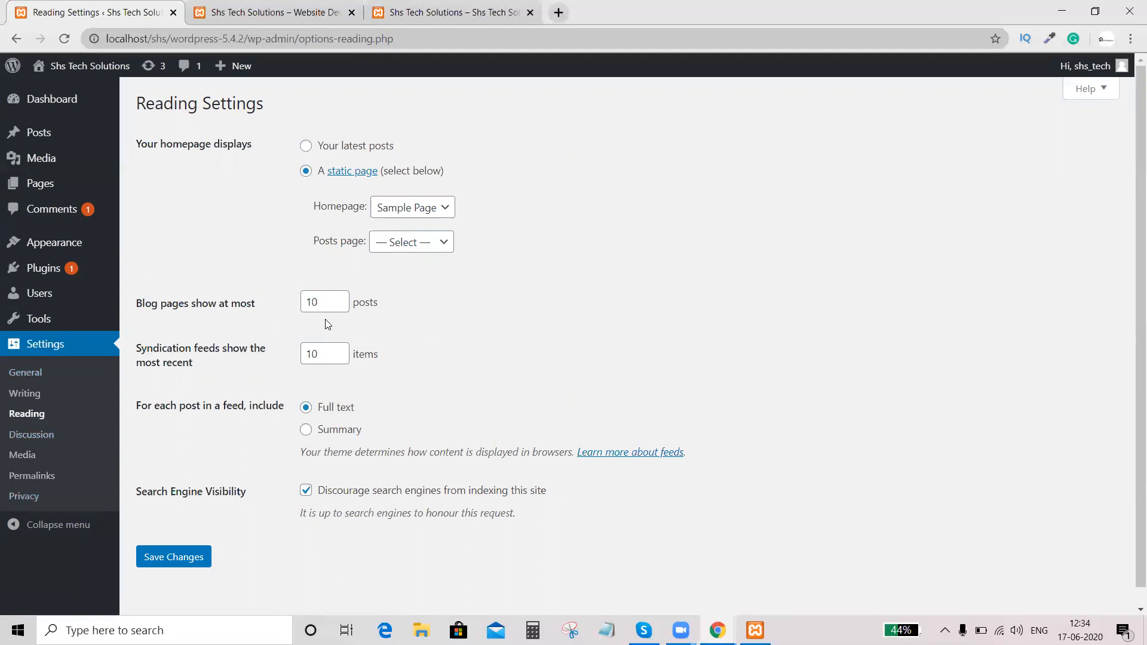
# - Save the reading settings and reload the site's front page to examine Sample Page shown as the homepage
pyautogui.scroll(-1, 372, 323)
pyautogui.click(171, 539)
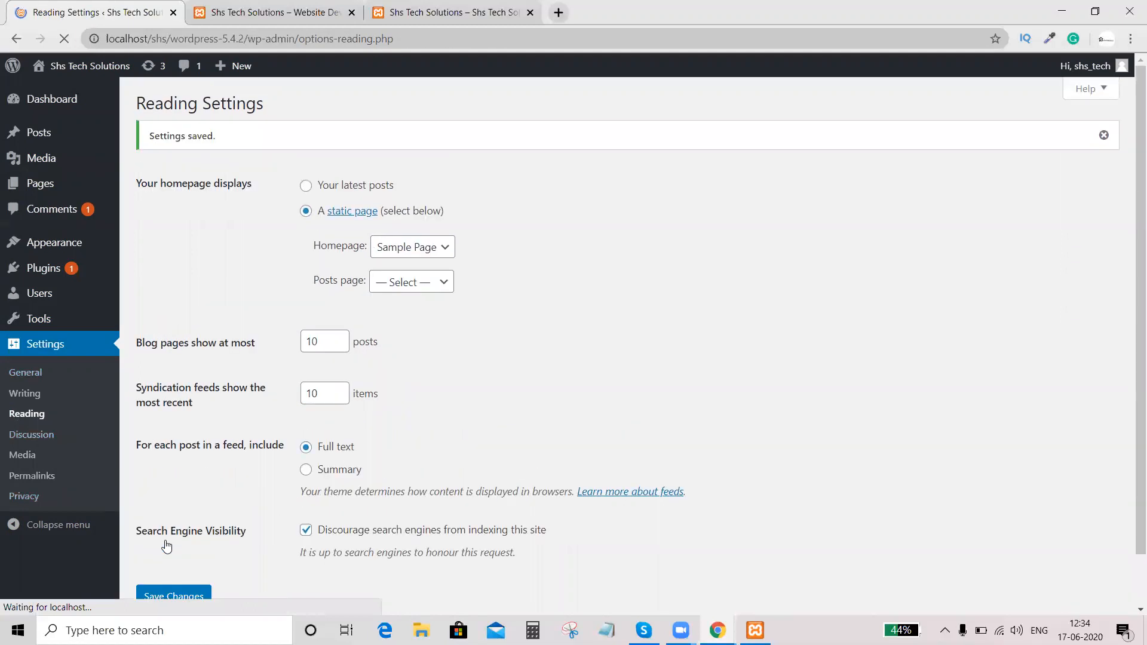
pyautogui.click(291, 9)
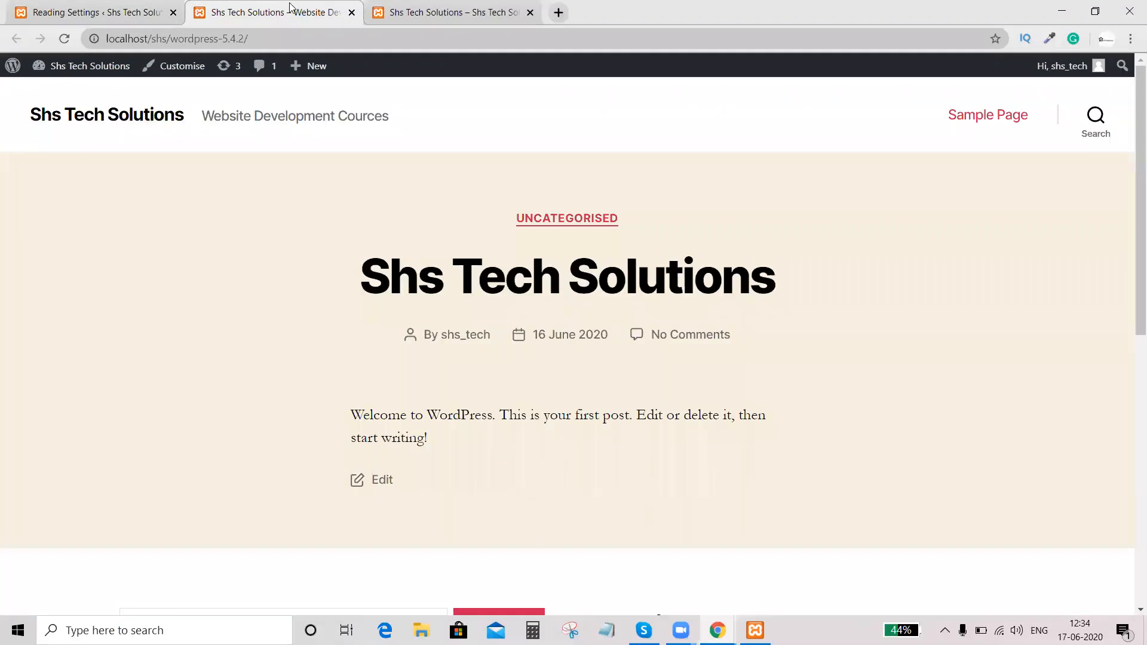
pyautogui.click(63, 39)
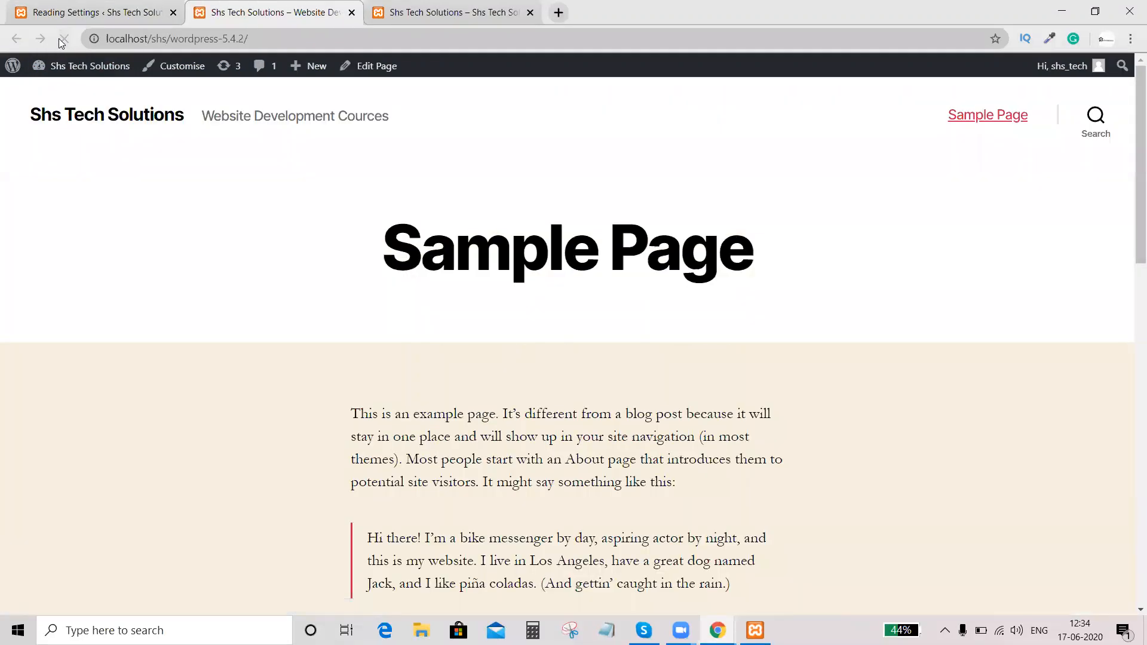
pyautogui.scroll(-5, 455, 233)
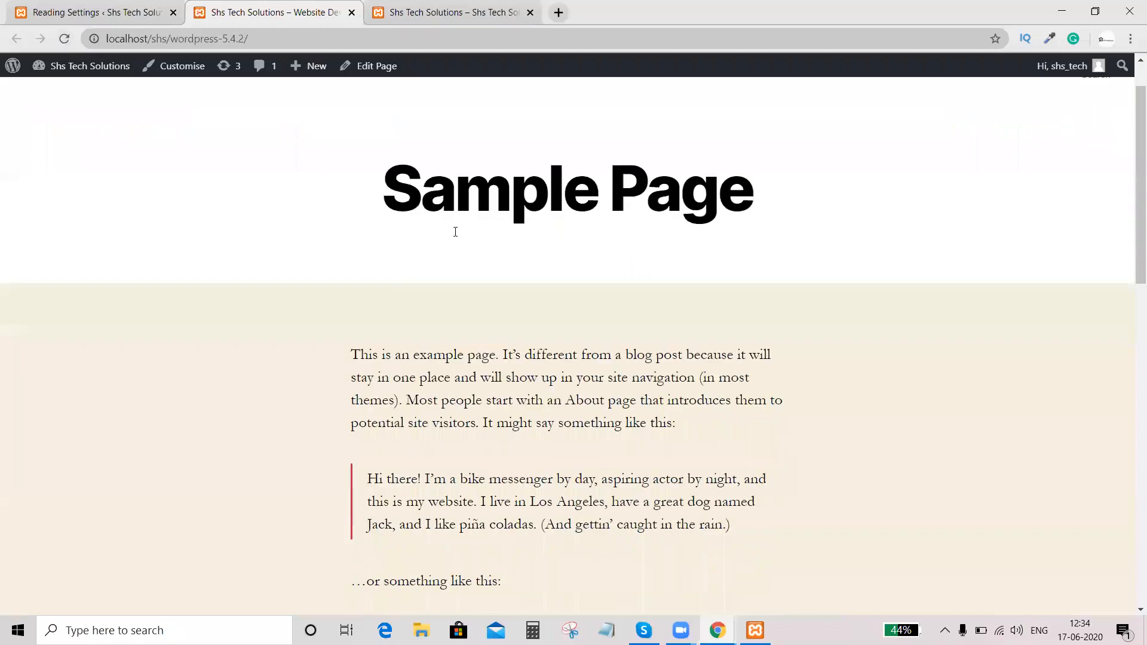
pyautogui.scroll(5, 386, 332)
pyautogui.scroll(-13, 395, 332)
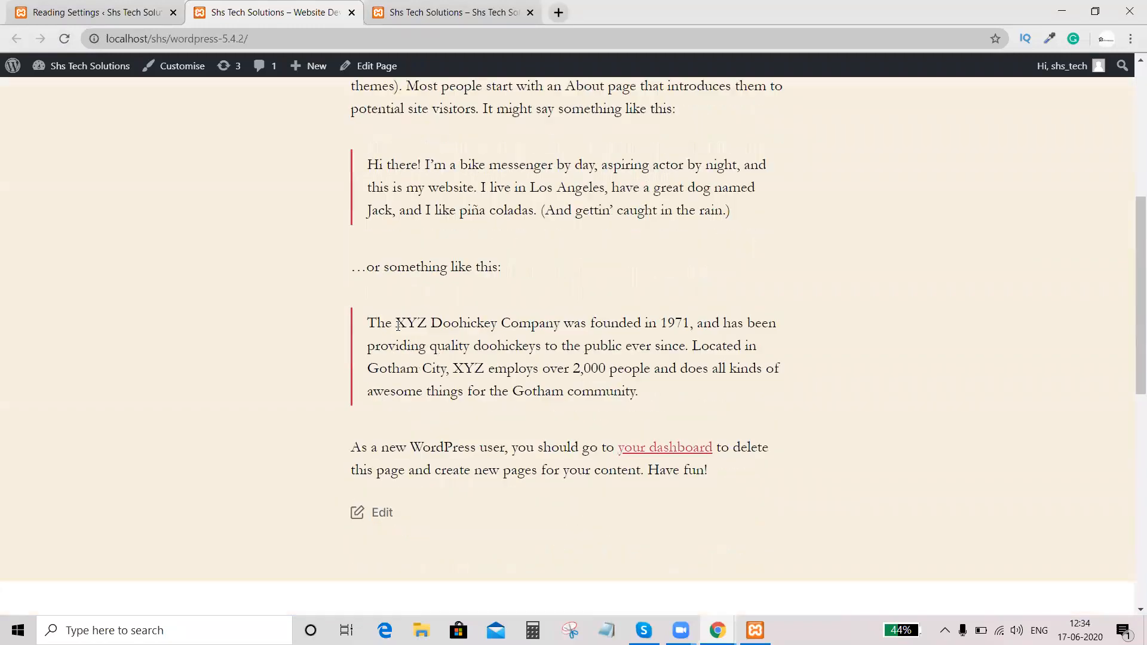
pyautogui.scroll(-3, 399, 332)
pyautogui.scroll(15, 407, 340)
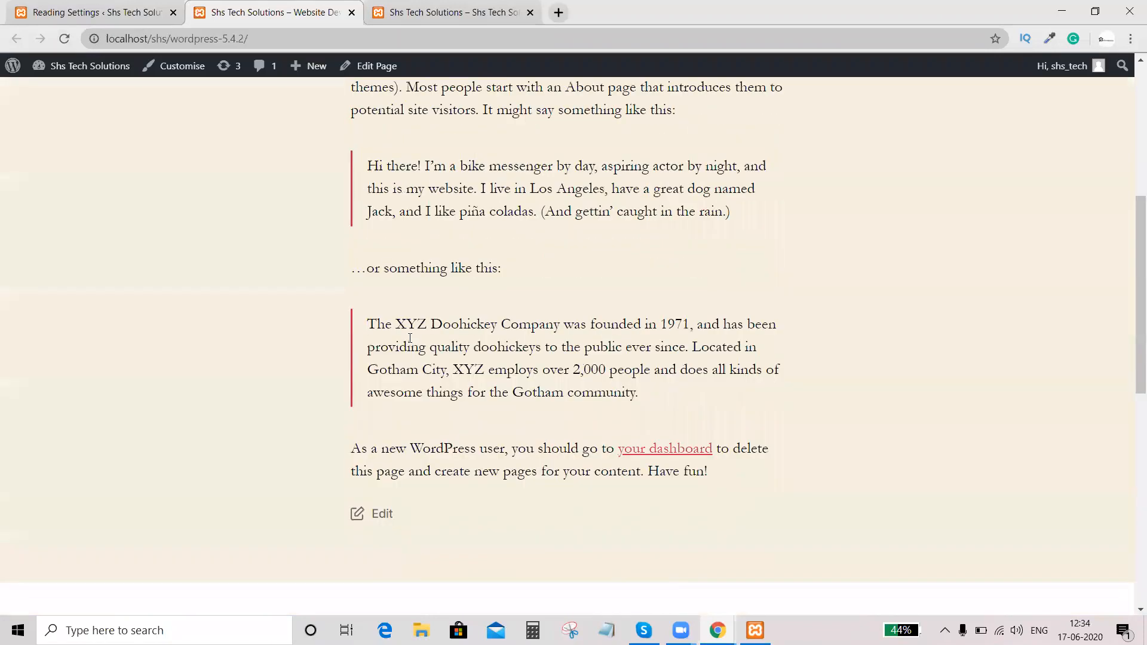
# - Set the homepage back to displaying the latest posts, save the changes and check the reloaded front page
pyautogui.click(47, 12)
pyautogui.click(309, 188)
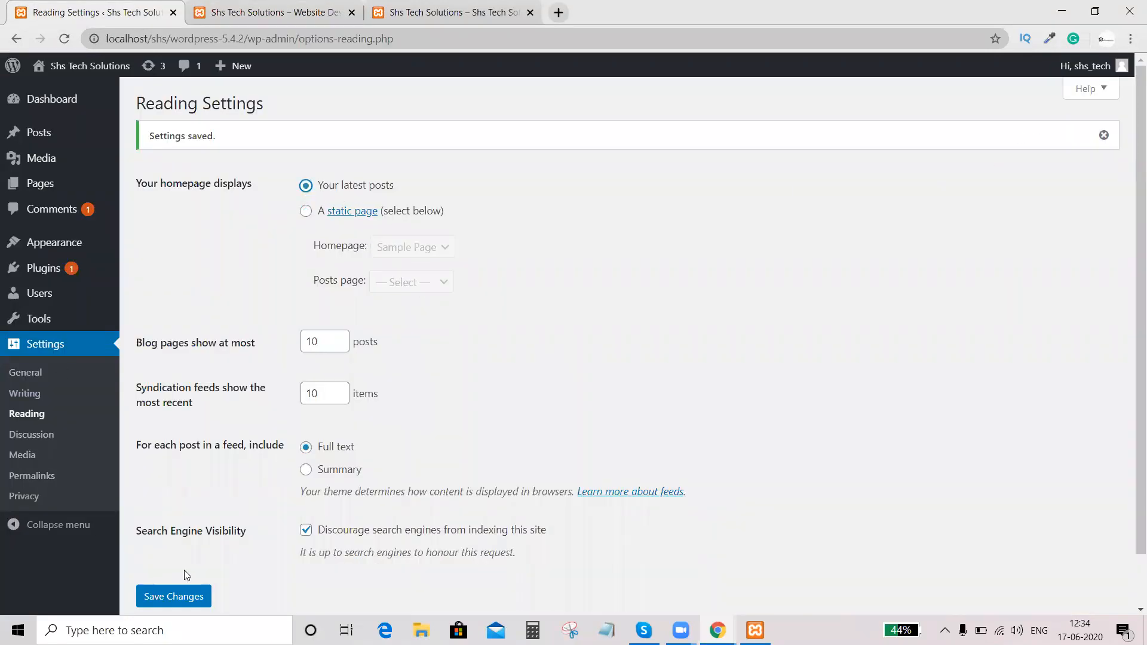
pyautogui.click(172, 598)
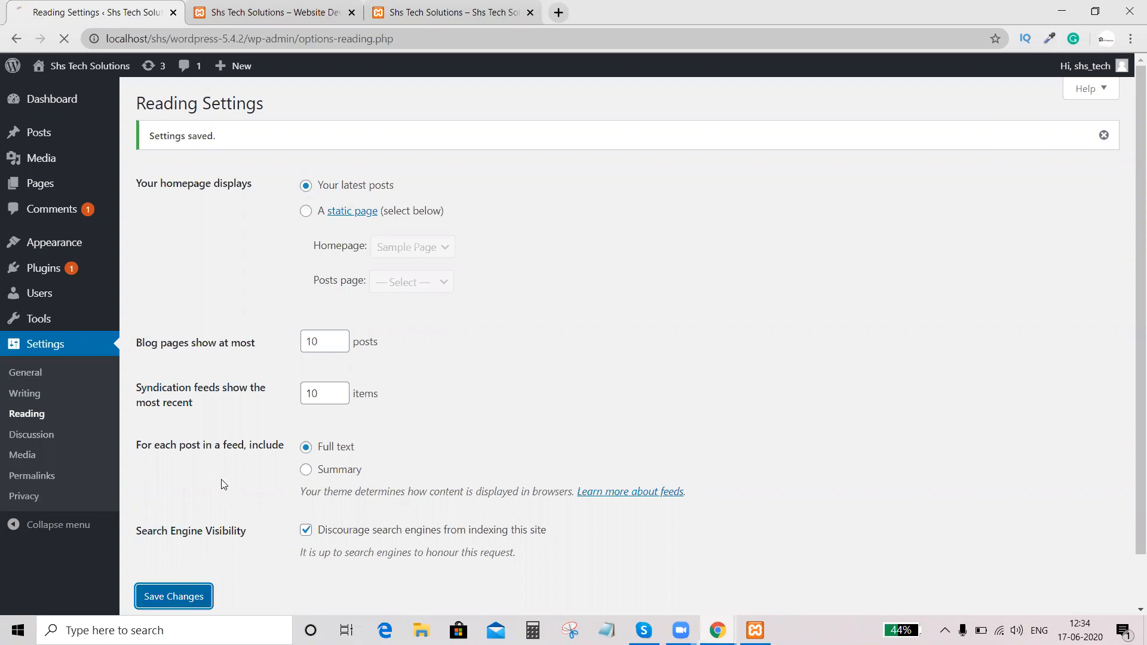
pyautogui.click(287, 9)
pyautogui.click(68, 42)
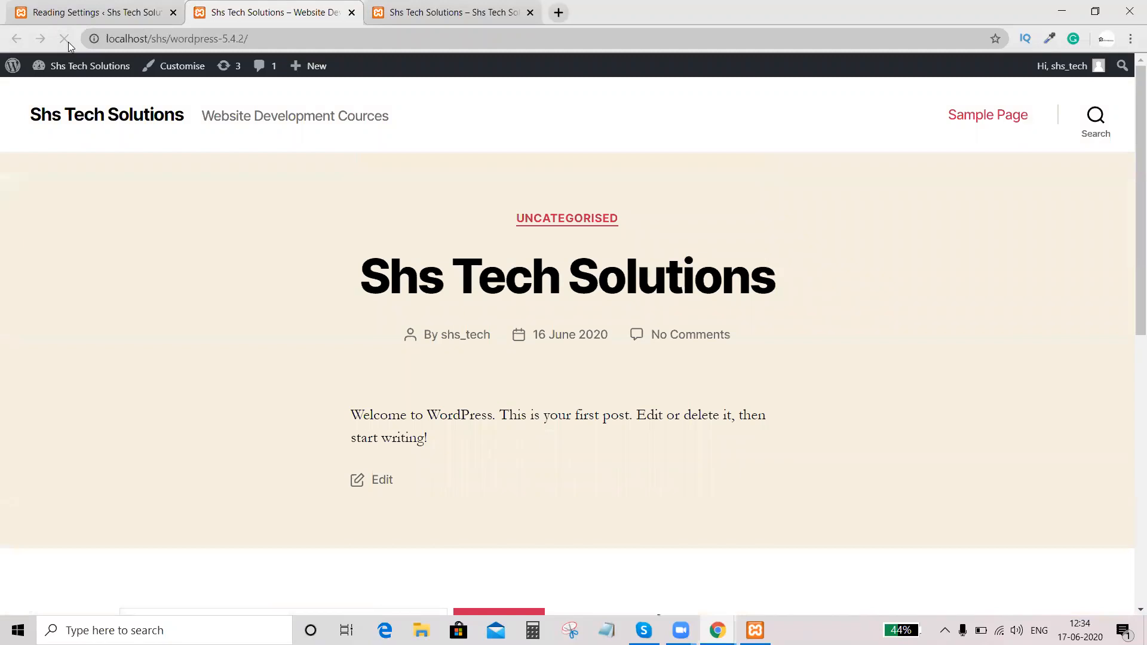
pyautogui.scroll(-5, 527, 384)
pyautogui.scroll(5, 534, 376)
pyautogui.scroll(-3, 538, 378)
# - Review the comment options in the Discussion Settings and view the image sizes in the Media Settings
pyautogui.click(91, 8)
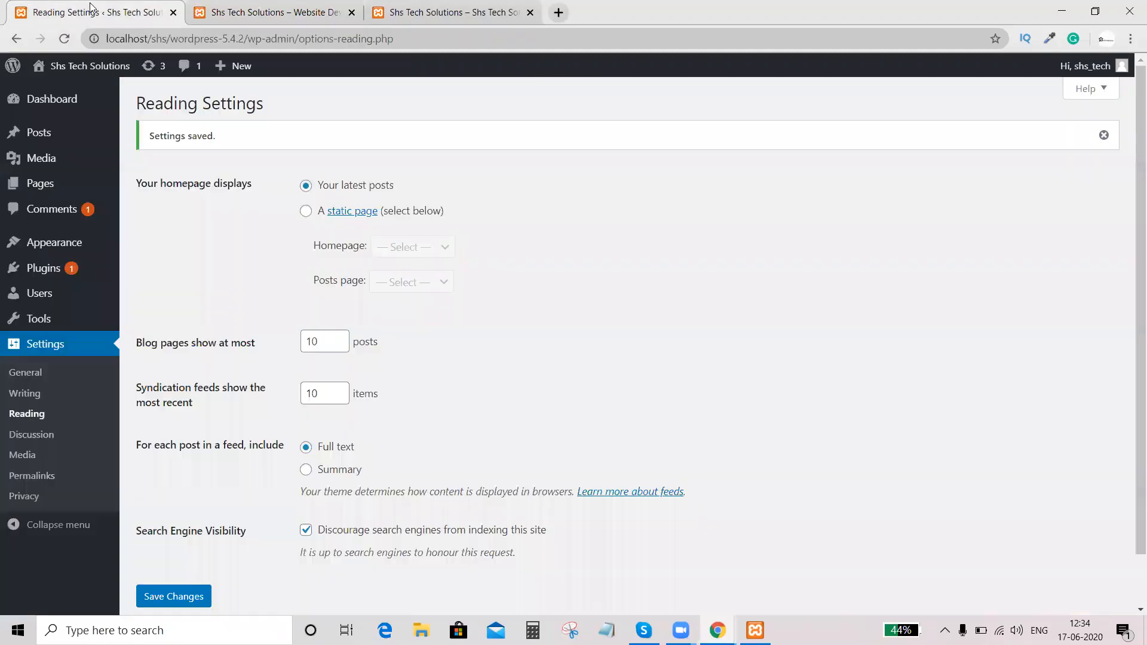
pyautogui.click(35, 457)
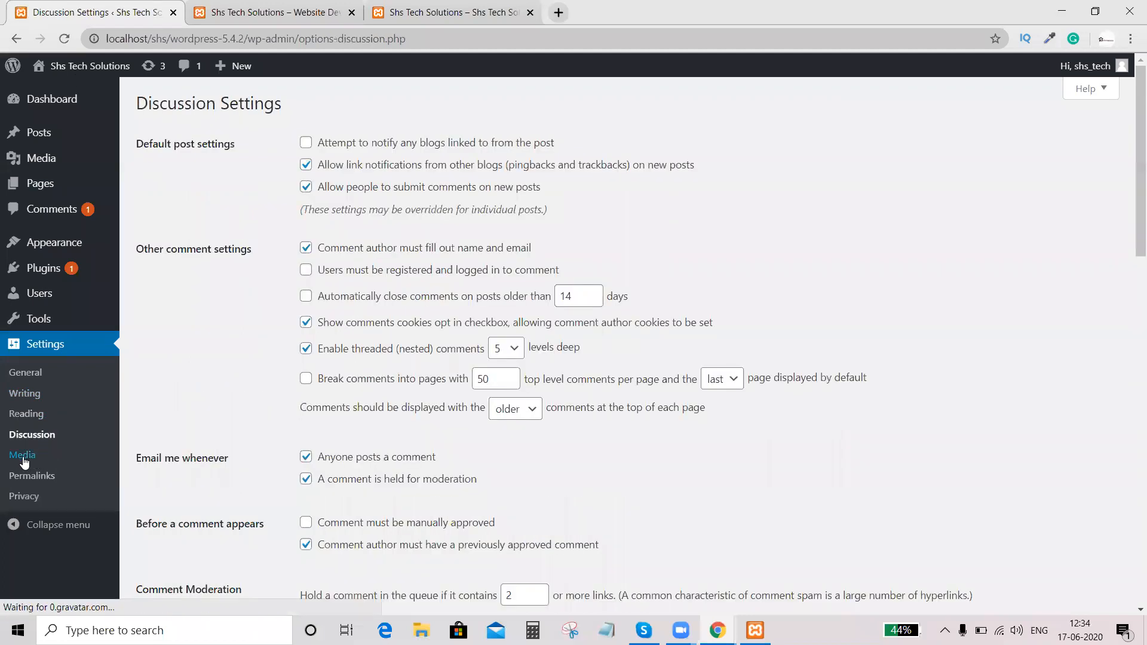
pyautogui.scroll(-1, 328, 338)
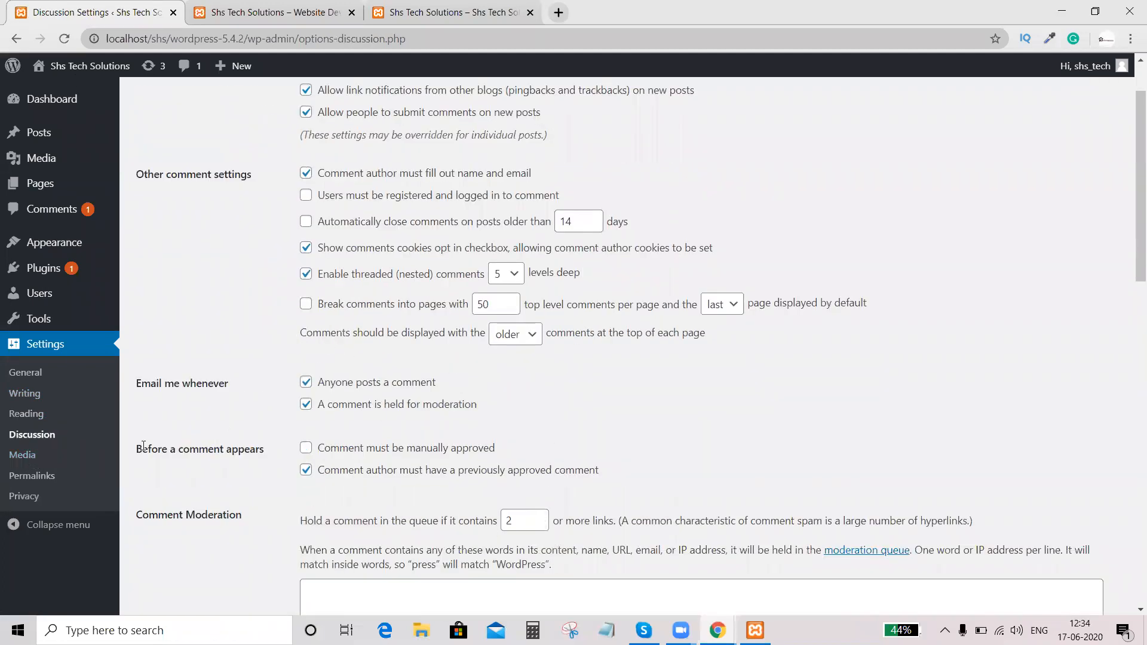
pyautogui.scroll(-3, 144, 446)
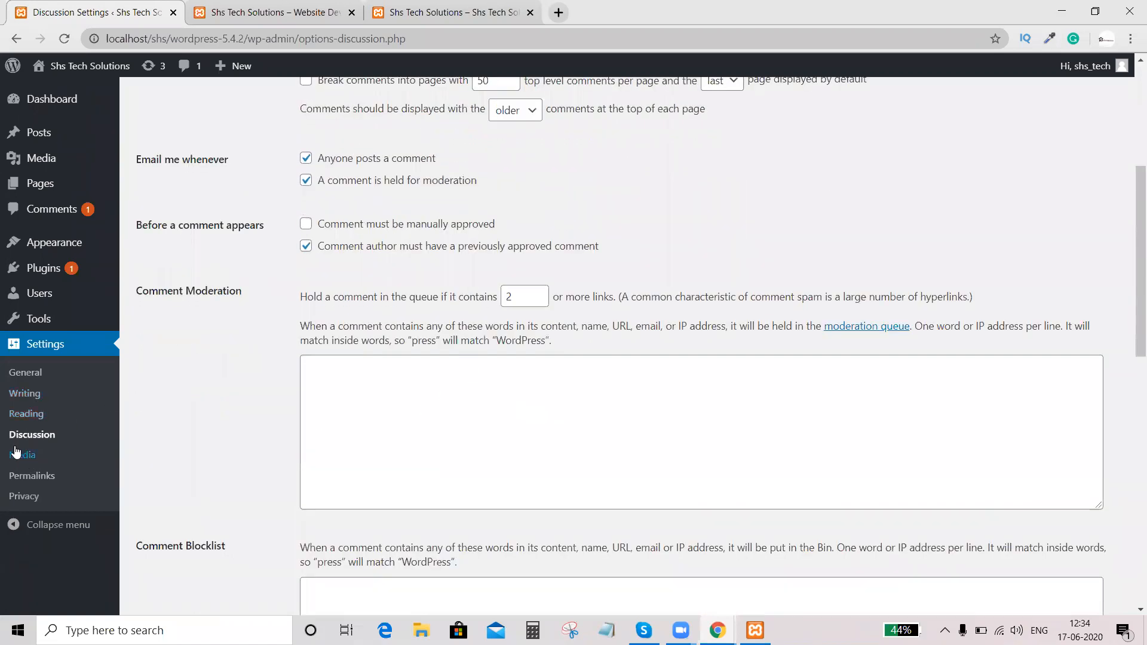
pyautogui.click(16, 454)
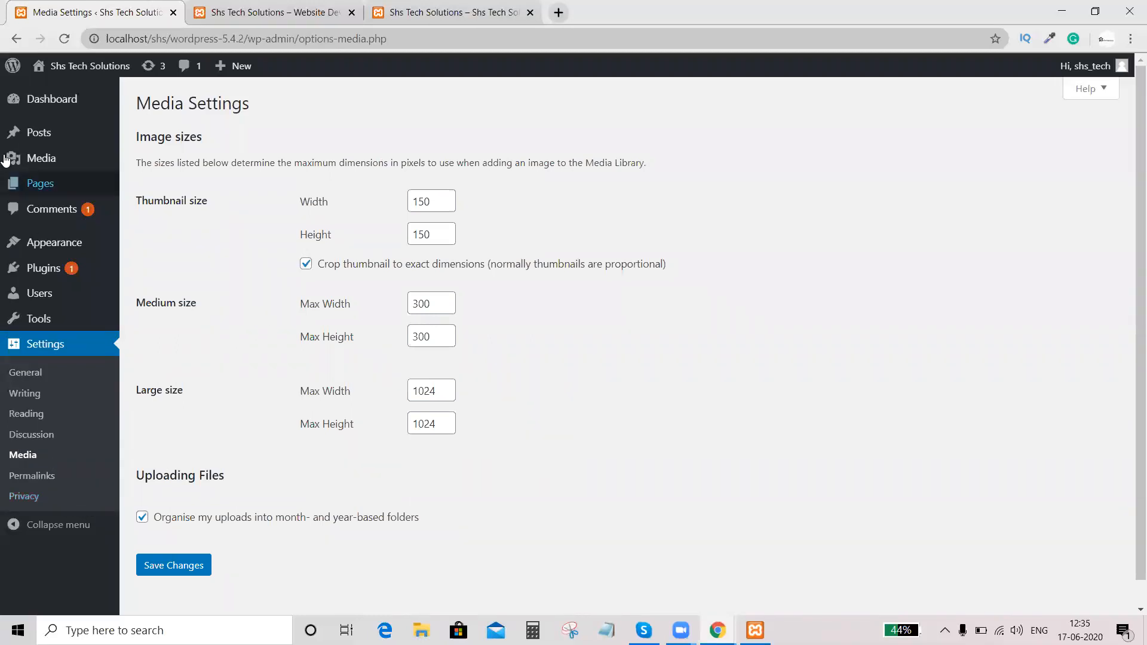
# - Open the Themes page, load a live preview of Twenty Seventeen in a separate browser tab and look over the installed themes
pyautogui.moveTo(68, 245)
pyautogui.click(148, 245)
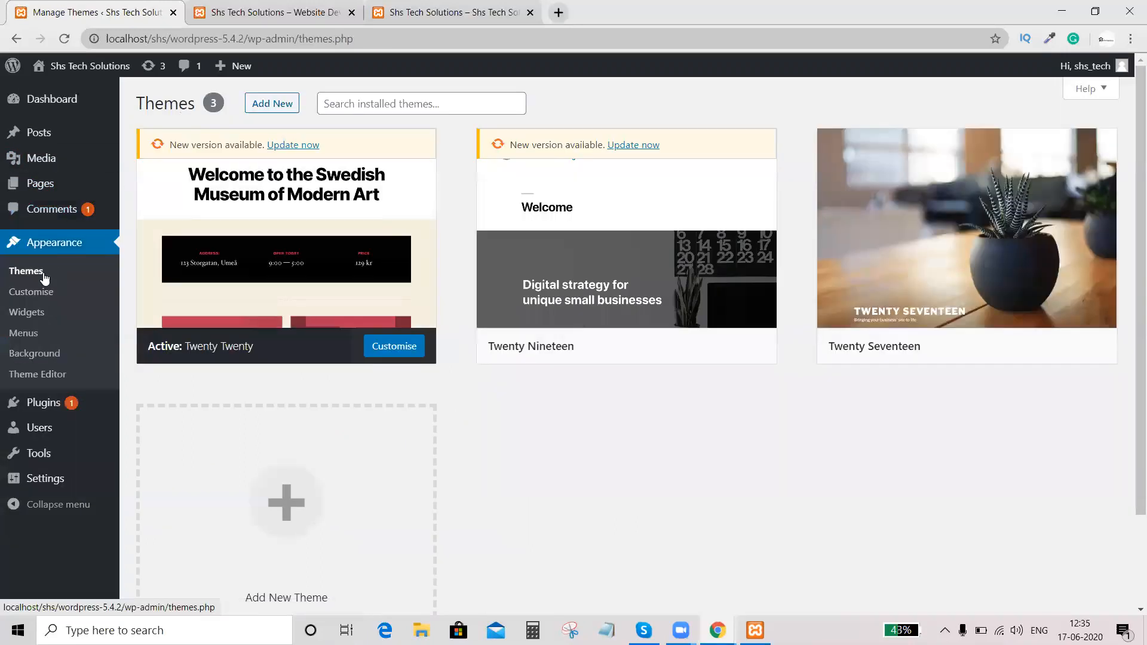
pyautogui.moveTo(996, 309)
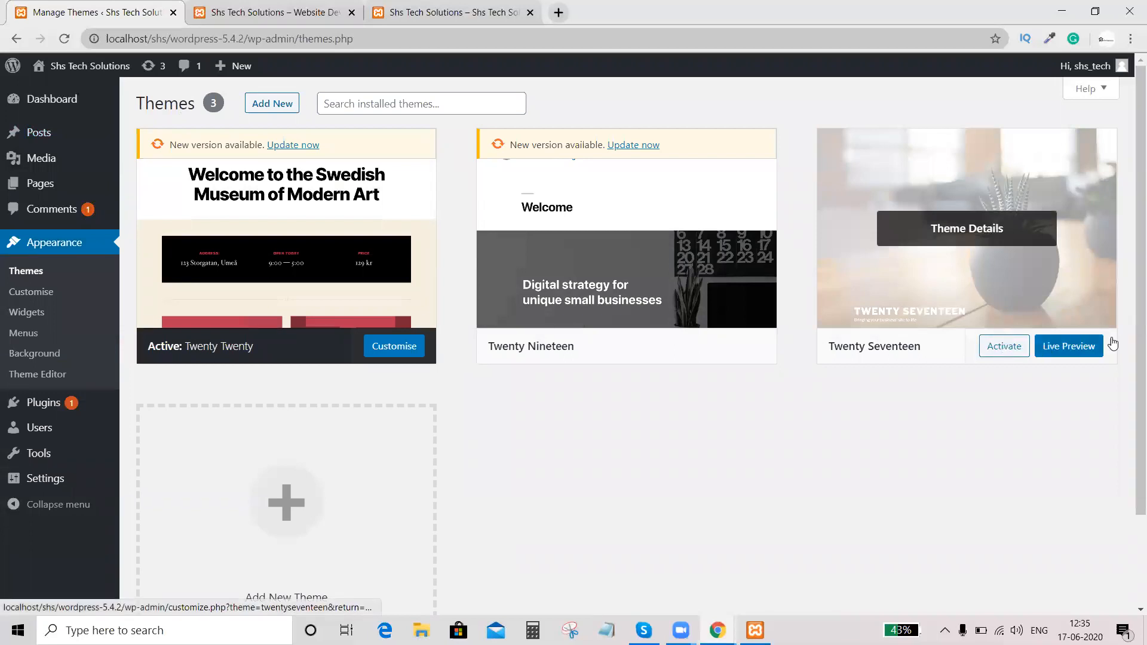
pyautogui.keyDown('ctrl'); pyautogui.click(1086, 347); pyautogui.keyUp('ctrl')
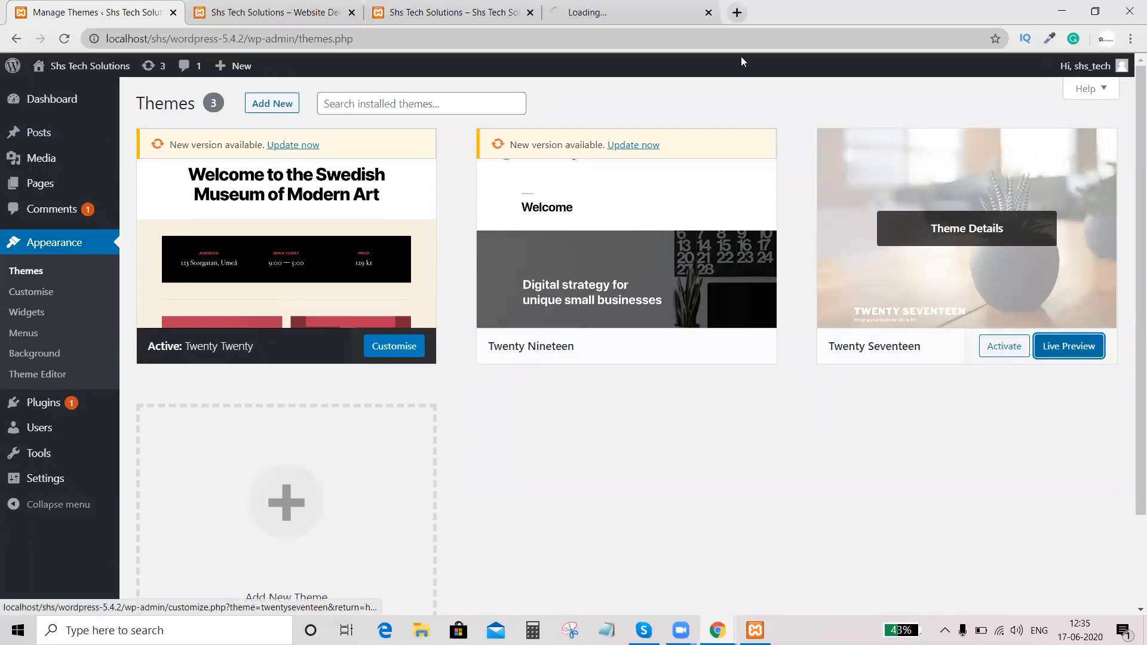
pyautogui.click(686, 22)
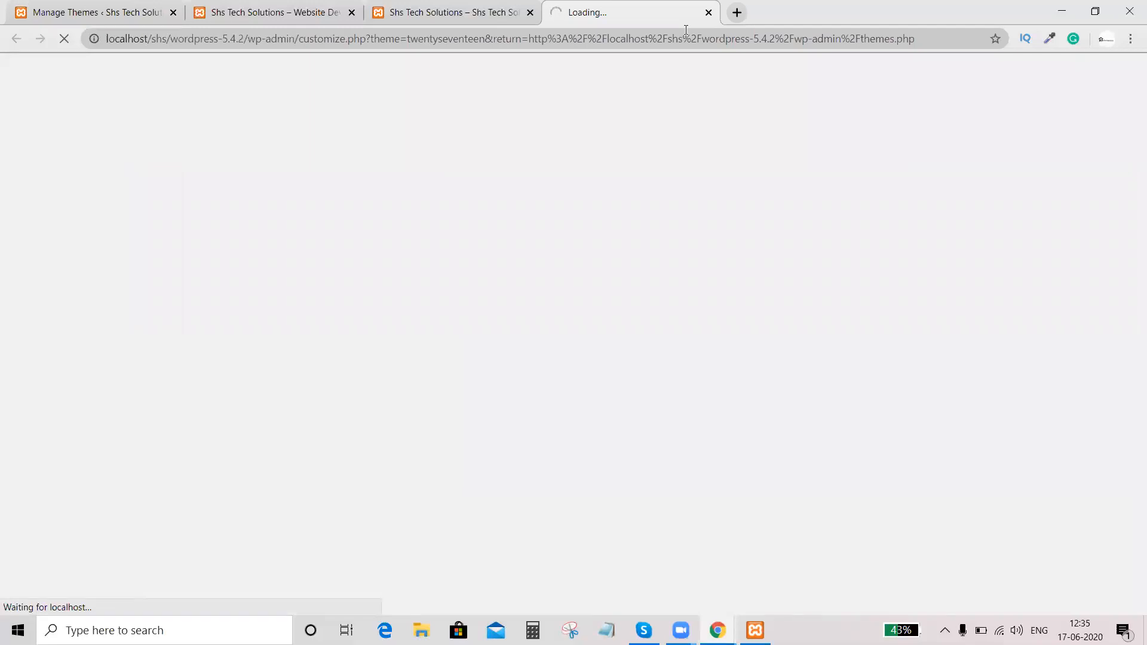
pyautogui.click(71, 10)
pyautogui.scroll(-1, 533, 389)
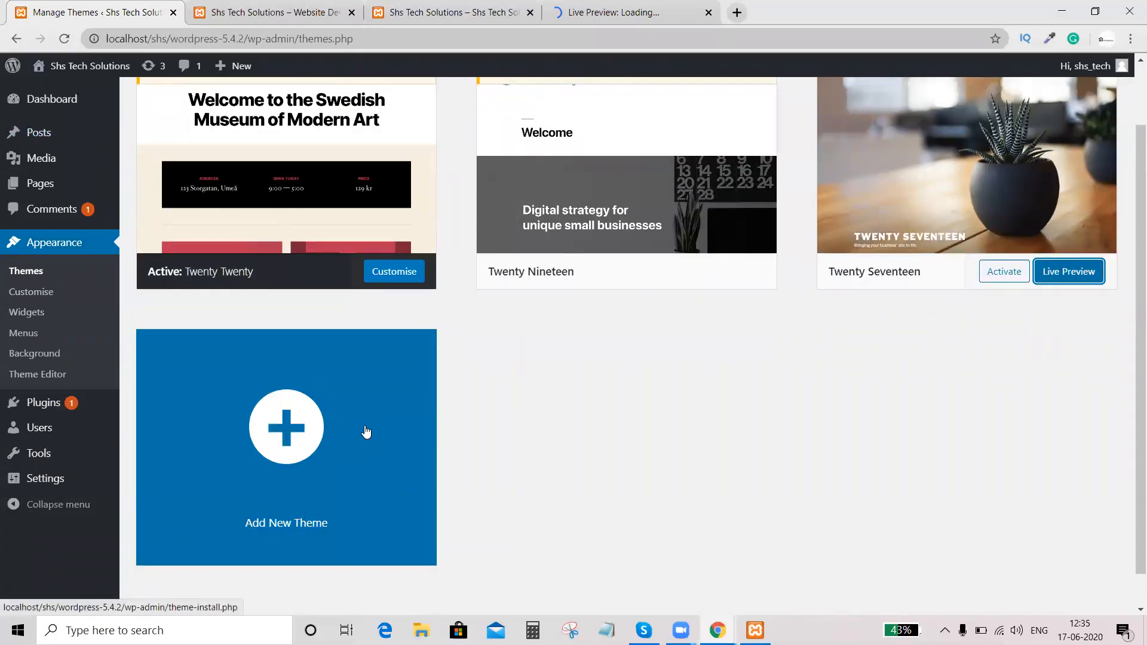
pyautogui.scroll(1, 581, 420)
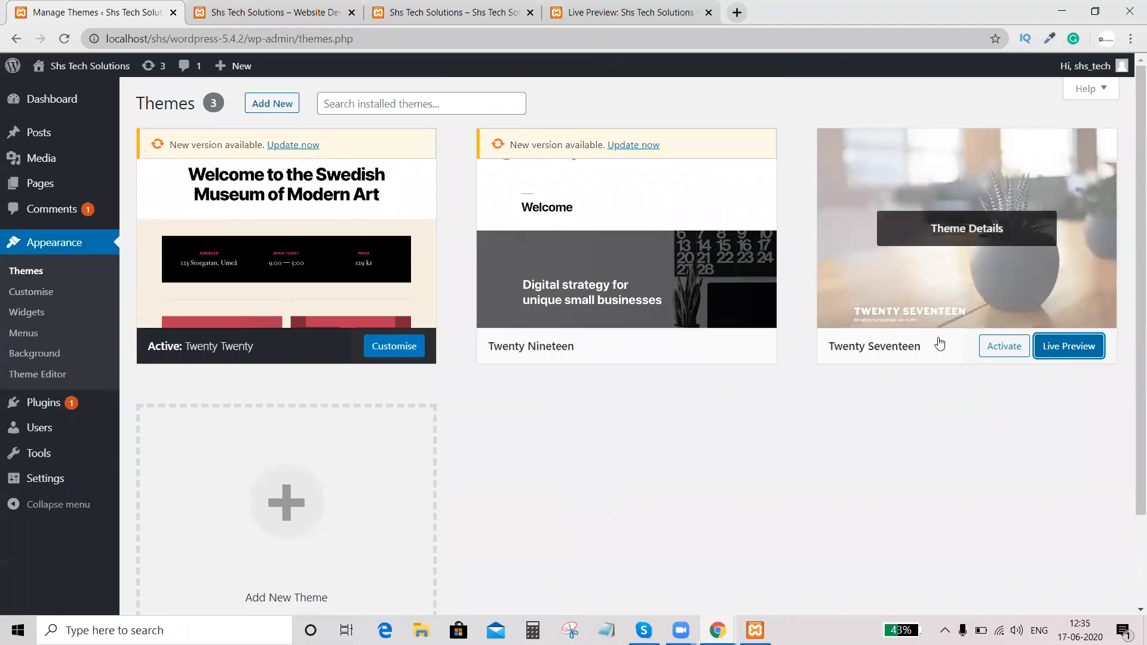
# - Examine the Twenty Seventeen live preview from its header image down through the posts and sidebar
pyautogui.click(597, 12)
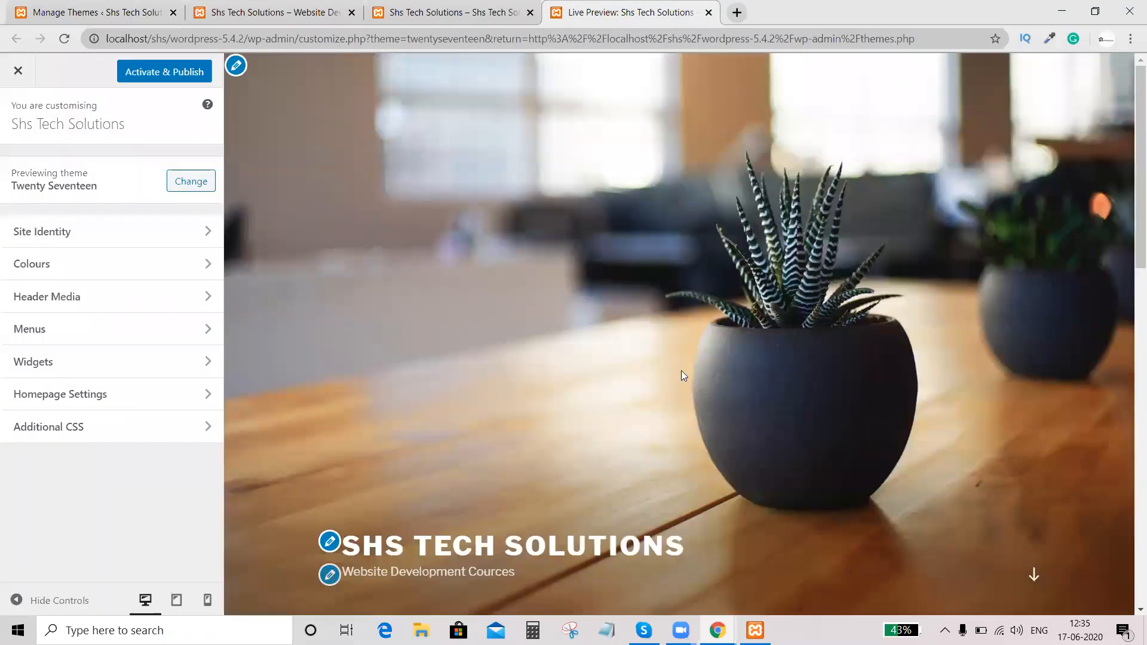
pyautogui.scroll(-11, 538, 364)
pyautogui.scroll(9, 506, 341)
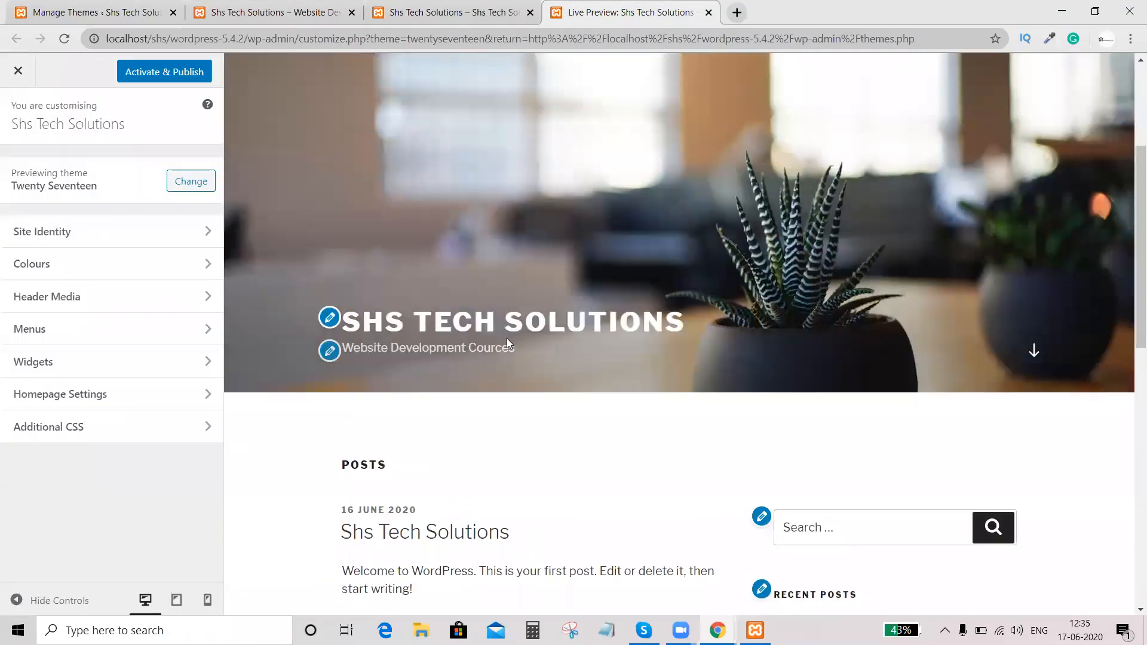
pyautogui.scroll(4, 507, 338)
# - Activate the Twenty Seventeen theme and reload the site's front page to check its new design
pyautogui.click(74, 18)
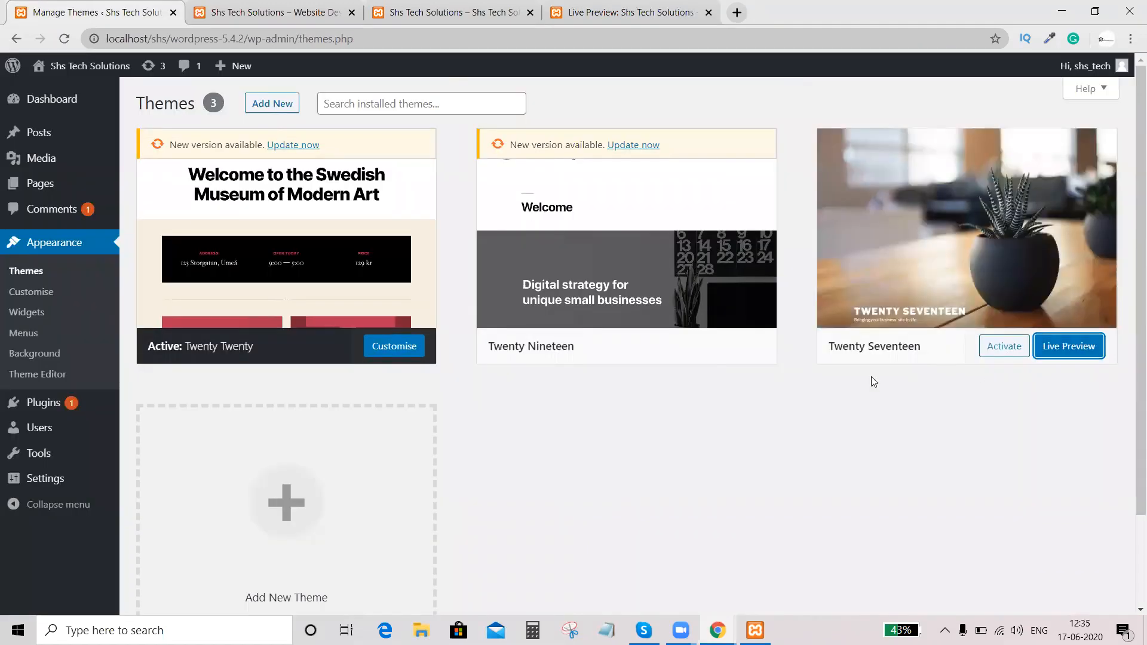
pyautogui.click(997, 347)
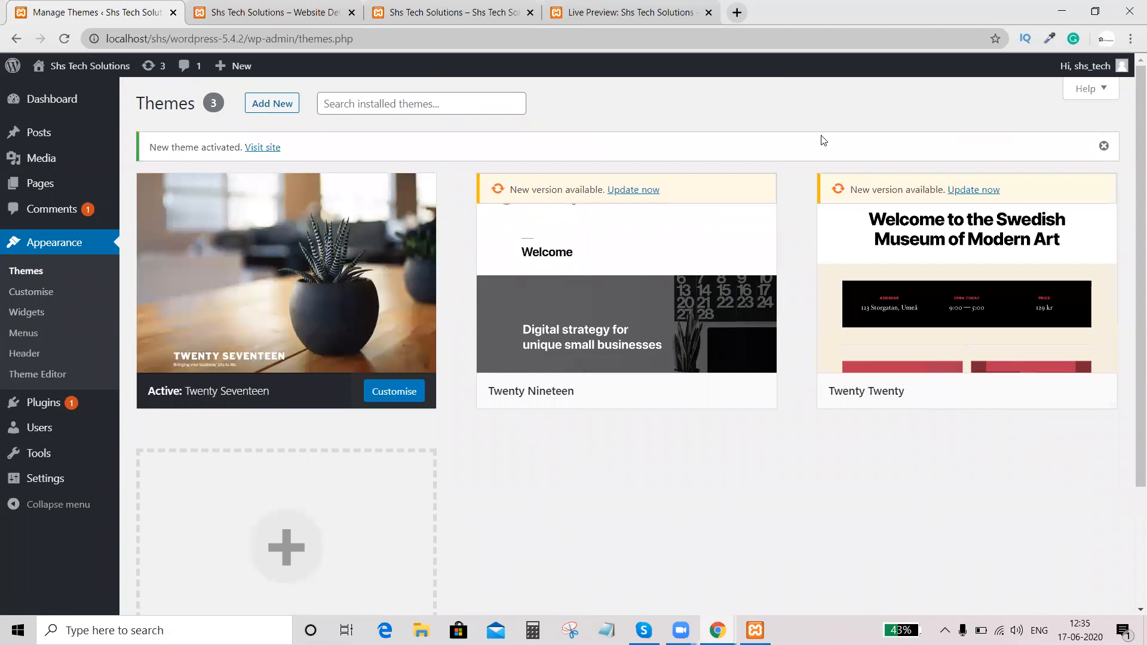
pyautogui.click(263, 9)
pyautogui.click(64, 41)
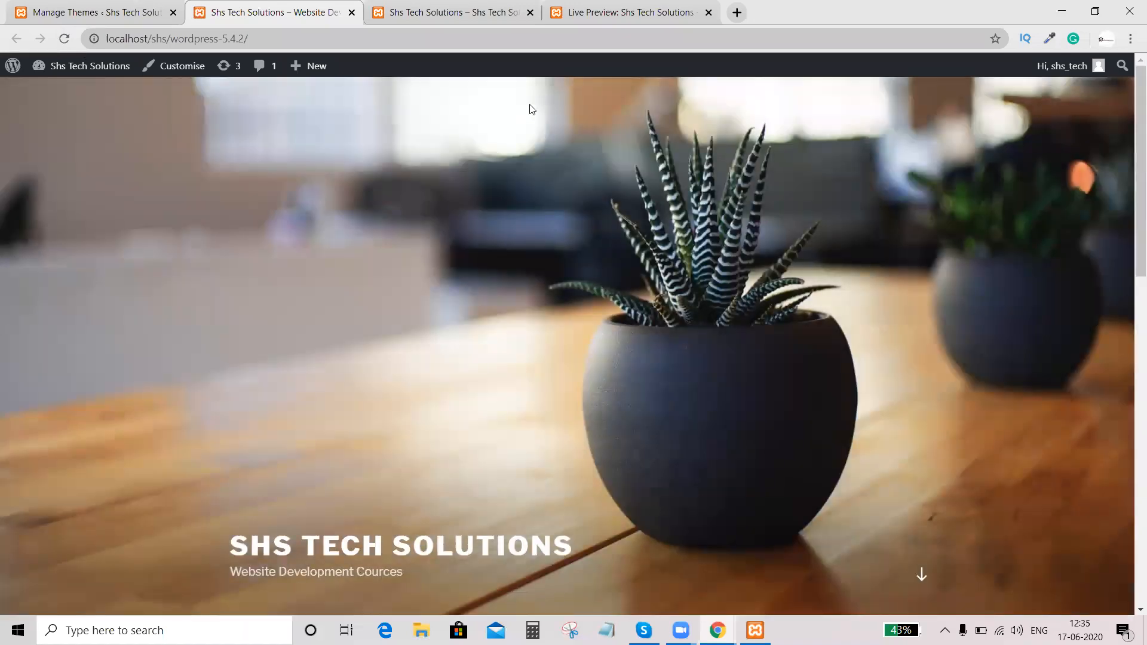
pyautogui.scroll(-3, 503, 72)
pyautogui.scroll(-4, 503, 72)
# - View the featured themes available to add, look at the active theme's customisation options and return to the admin pages
pyautogui.click(58, 9)
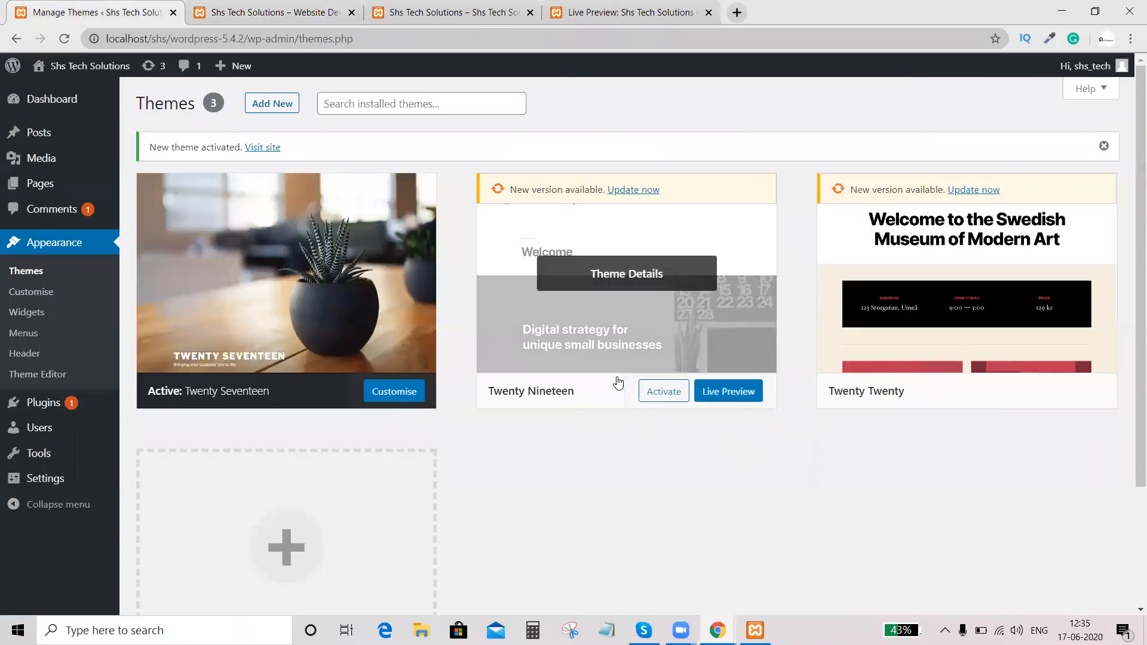
pyautogui.scroll(-3, 603, 391)
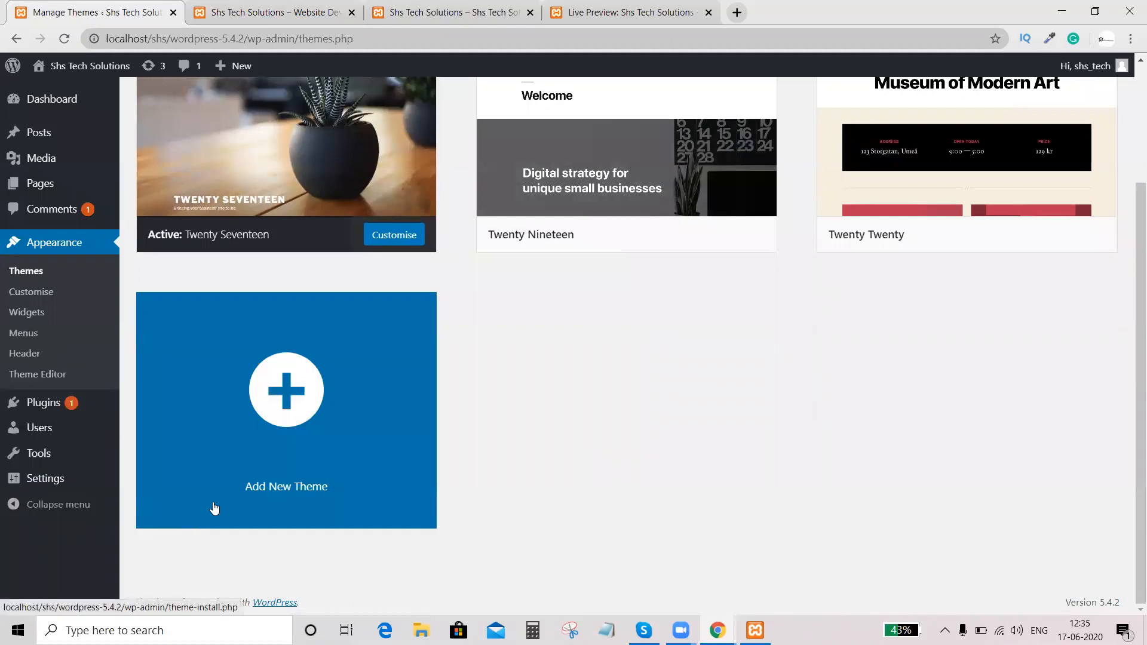
pyautogui.click(292, 407)
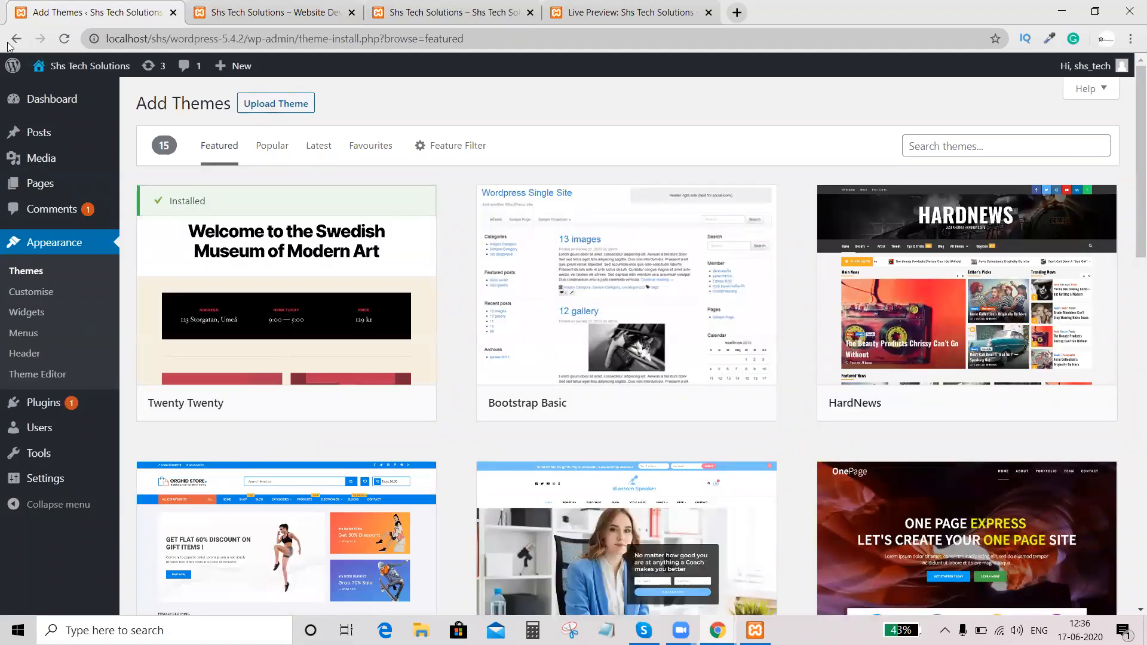
pyautogui.click(28, 291)
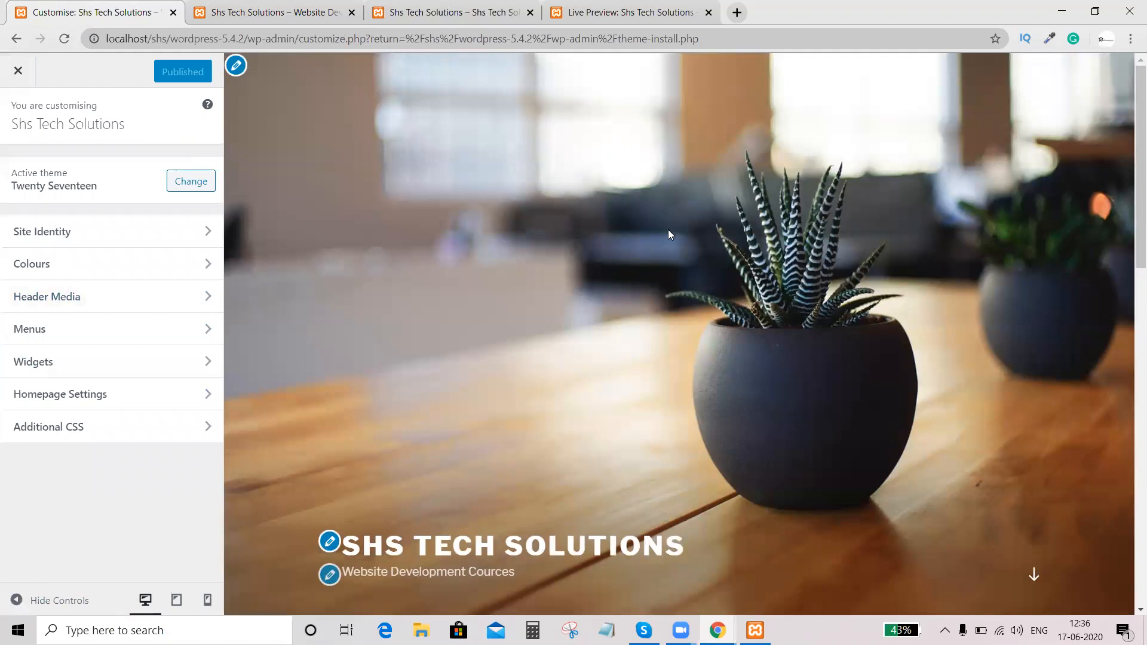
pyautogui.click(16, 40)
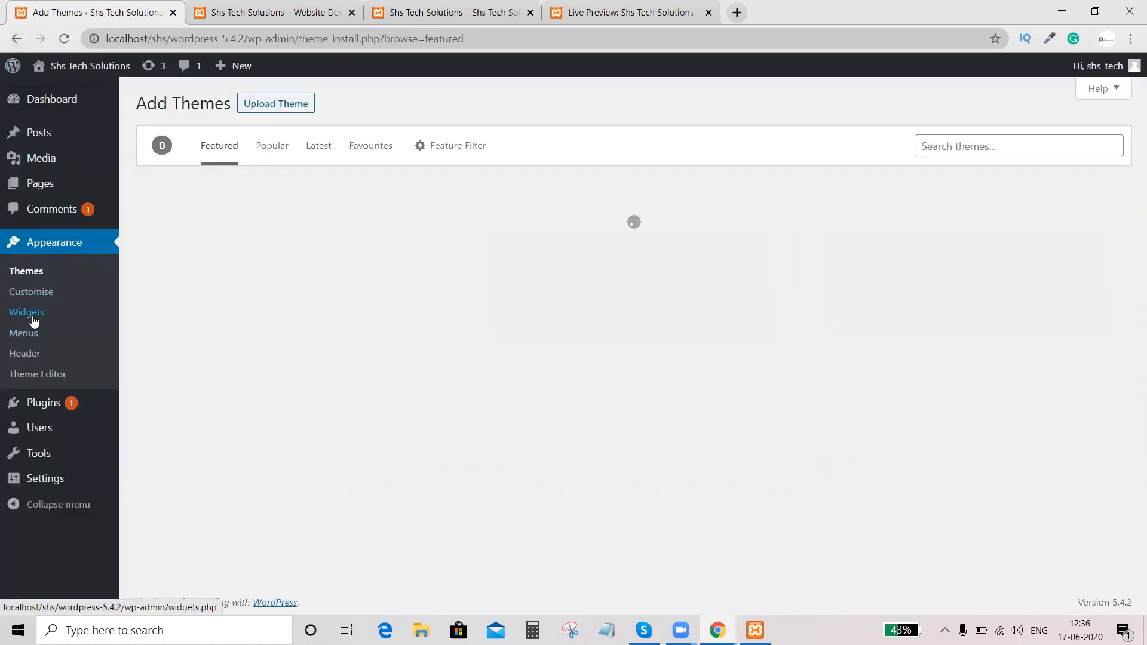
# - Open the Widgets page and examine the available widgets, sidebar and footer areas, and inactive widgets section
pyautogui.click(31, 319)
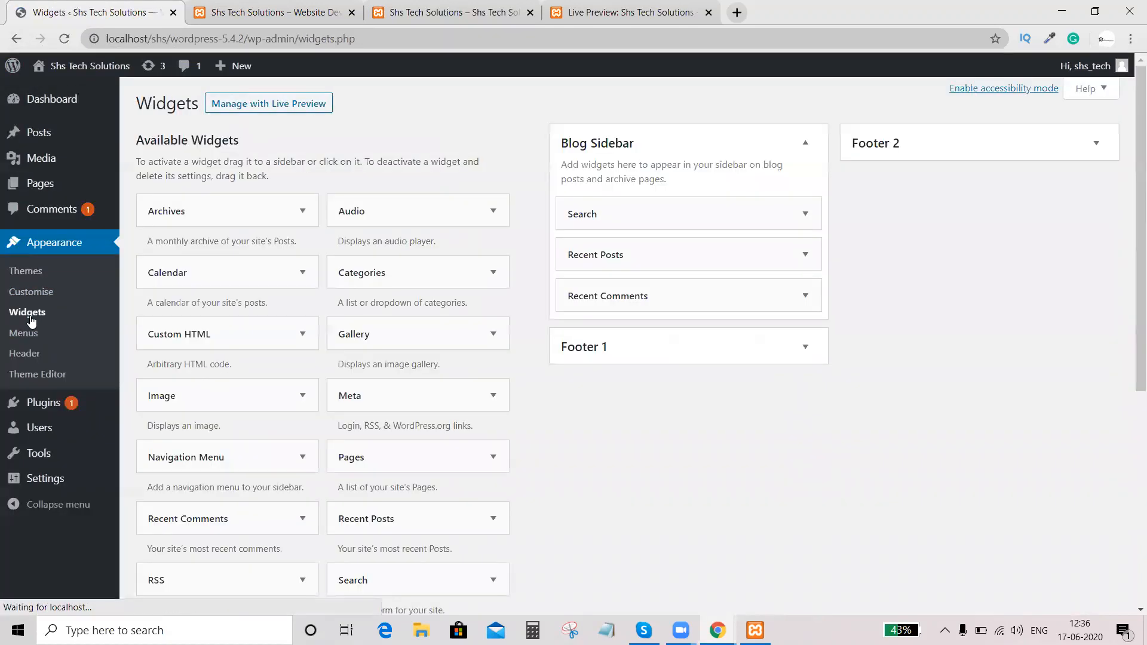
pyautogui.scroll(-1, 442, 496)
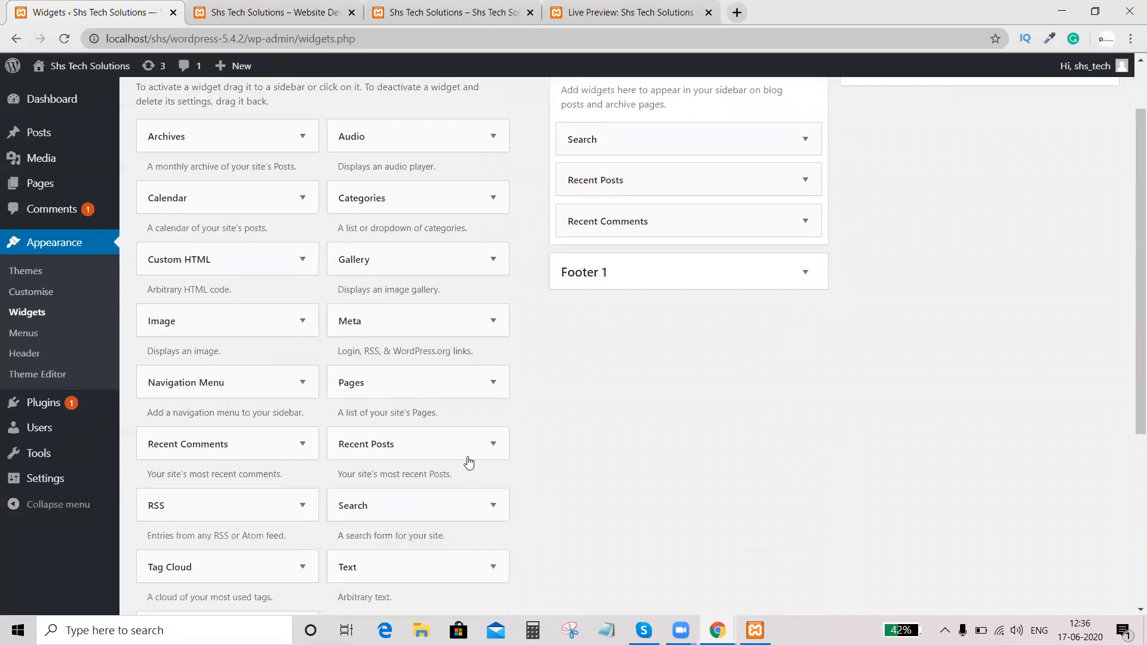
pyautogui.scroll(-2, 436, 385)
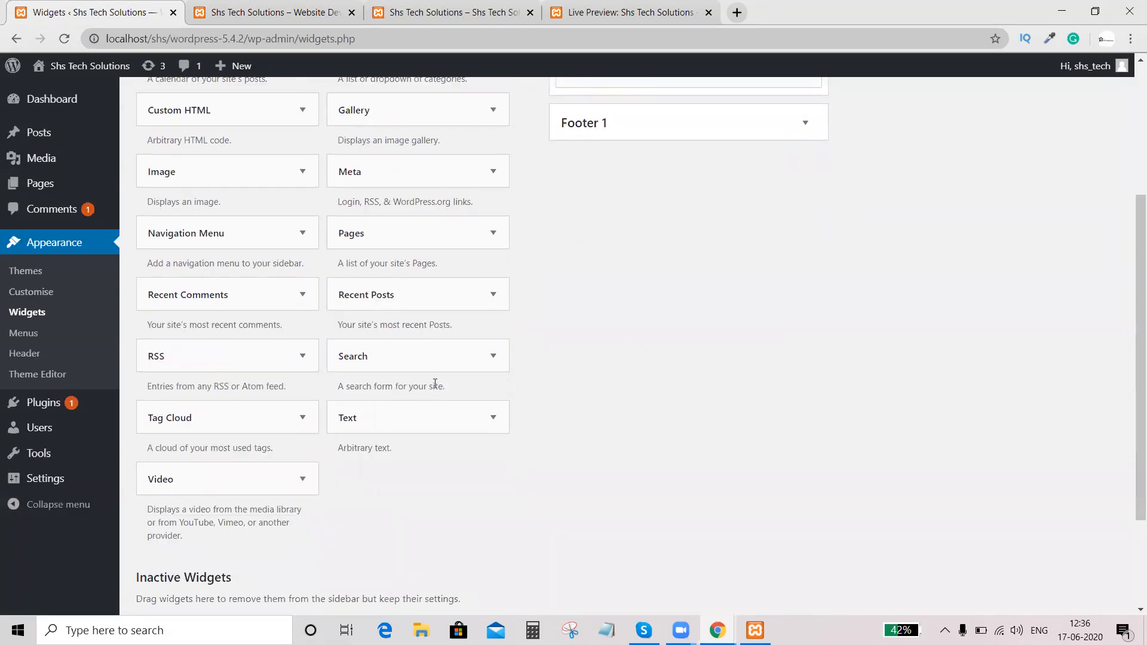
pyautogui.scroll(-1, 433, 428)
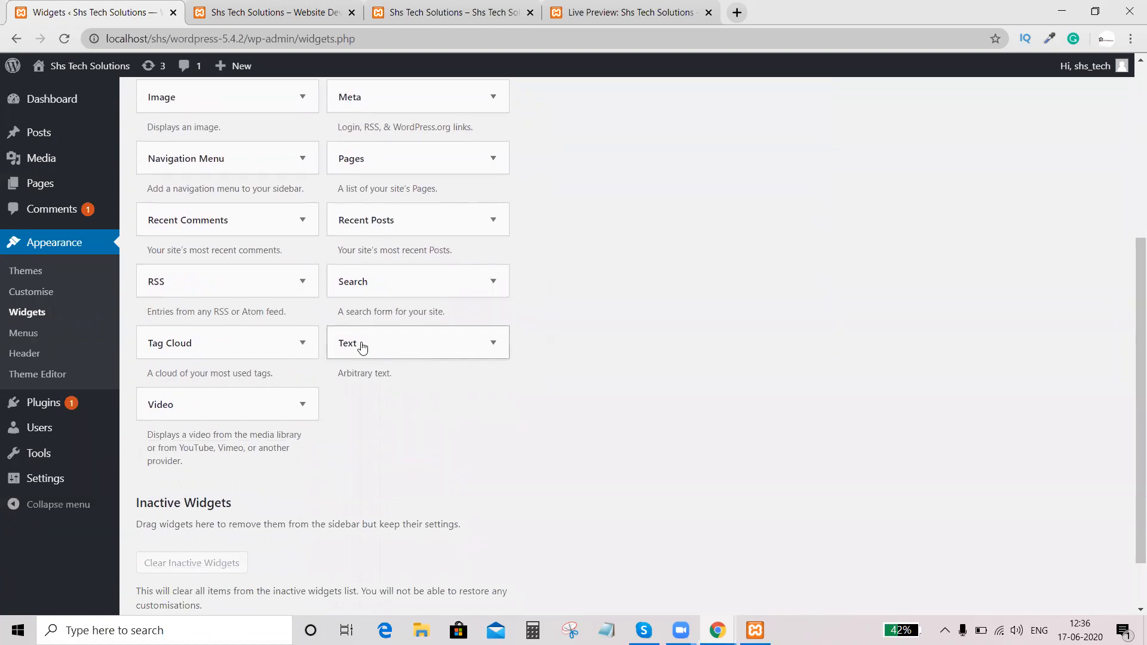
# - View the menu creation options on the Menus page and return to the Dashboard
pyautogui.click(21, 335)
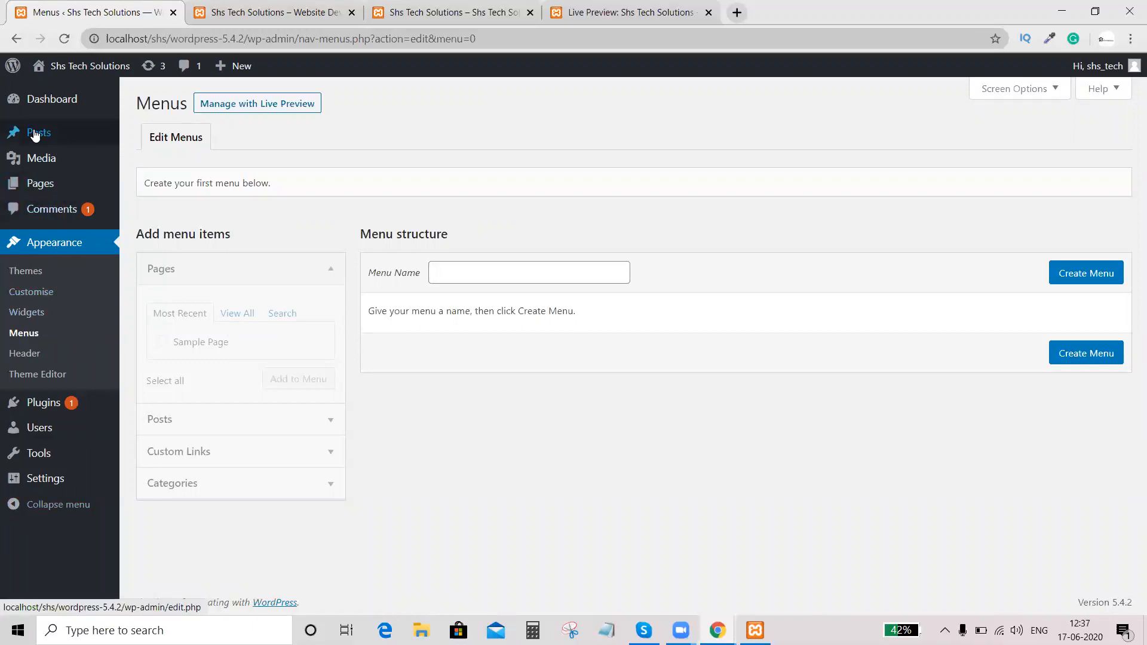
pyautogui.moveTo(45, 137)
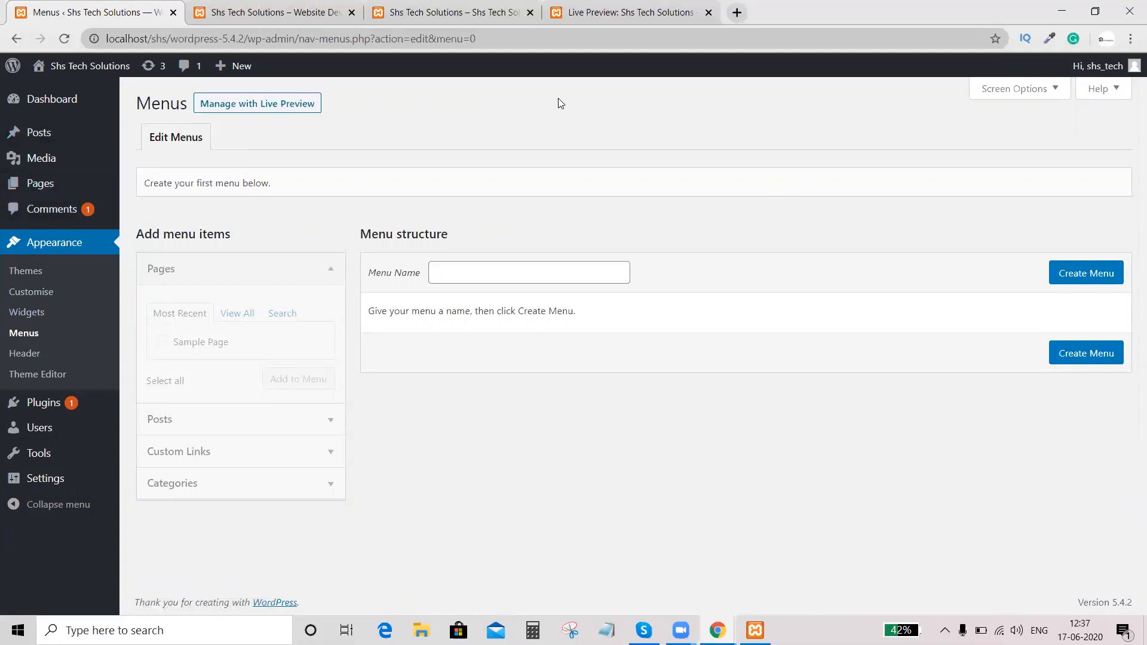
pyautogui.click(59, 97)
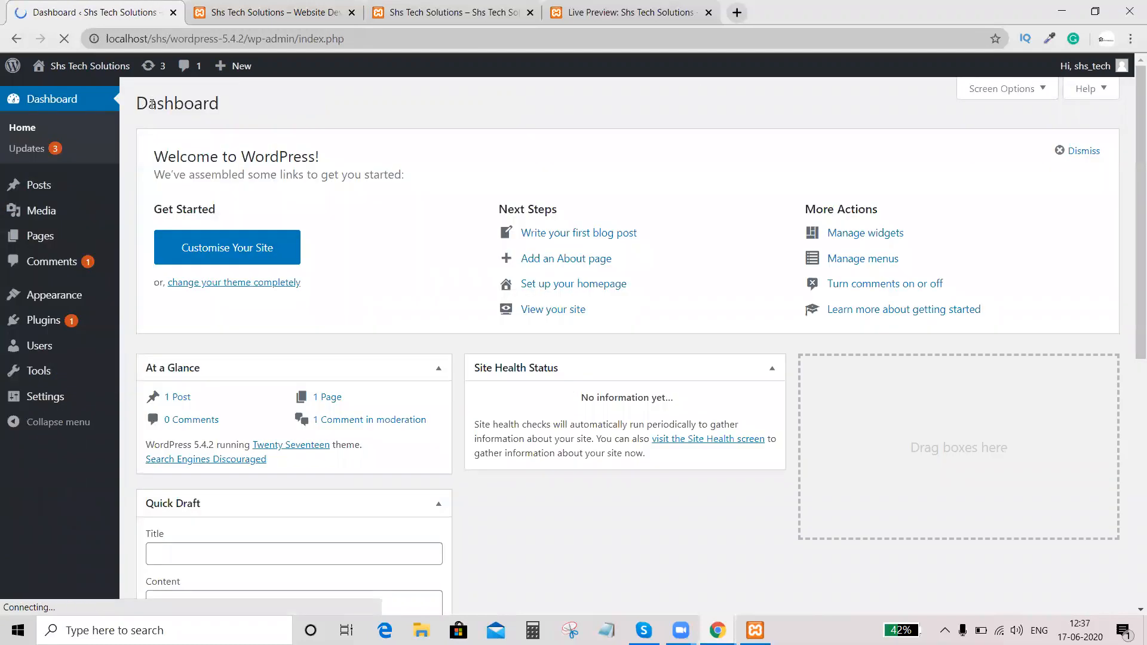